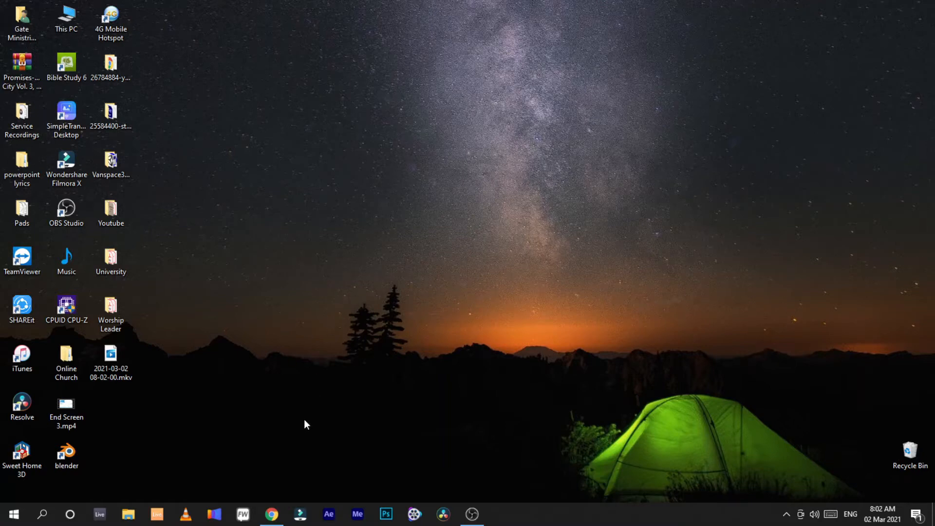
Step: Open the browser on the vanspace sign-up page and continue to the vanspace 3D product site
{"action": "left_click", "coordinate": [272, 514]}
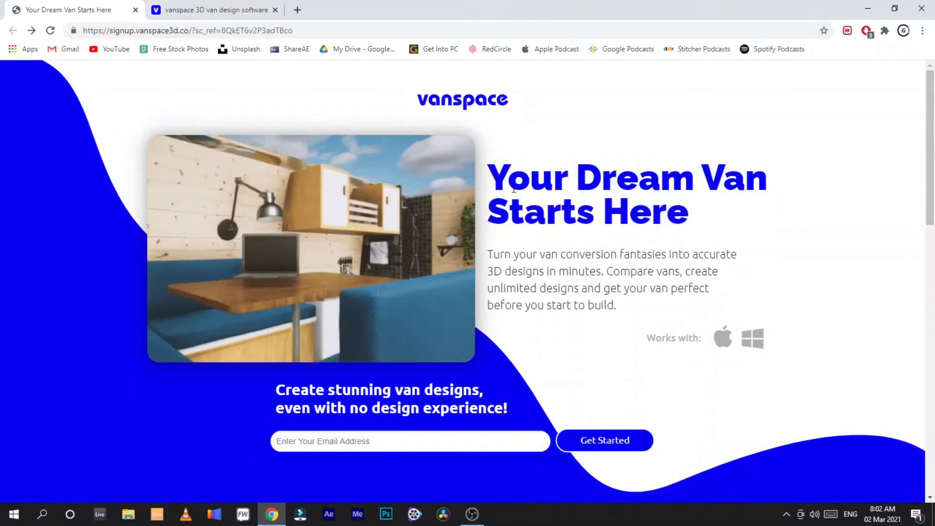
{"action": "left_click", "coordinate": [487, 441]}
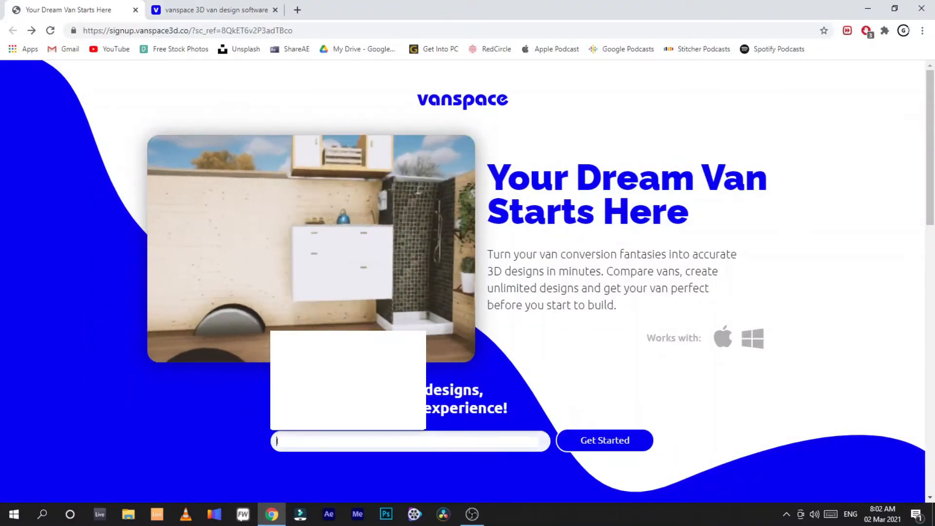
{"action": "left_click", "coordinate": [370, 384]}
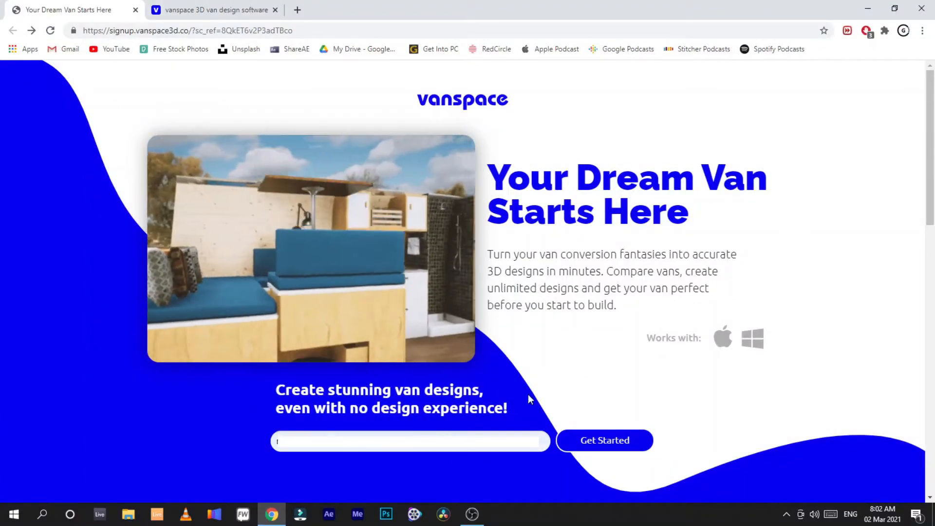
{"action": "left_click", "coordinate": [574, 440]}
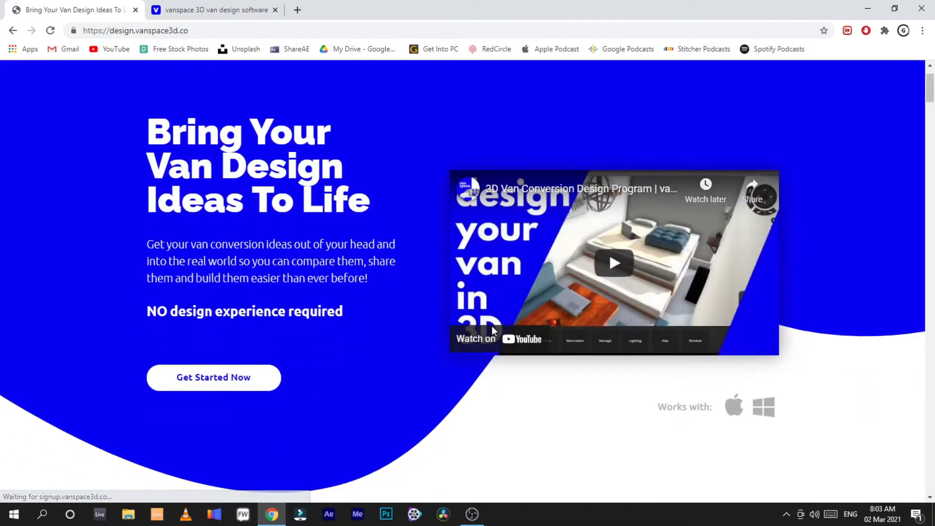
Step: Scroll through the vanspace 3D product page to review its features, steps and pricing
{"action": "scroll", "coordinate": [555, 331], "scroll_direction": "down", "scroll_amount": 8}
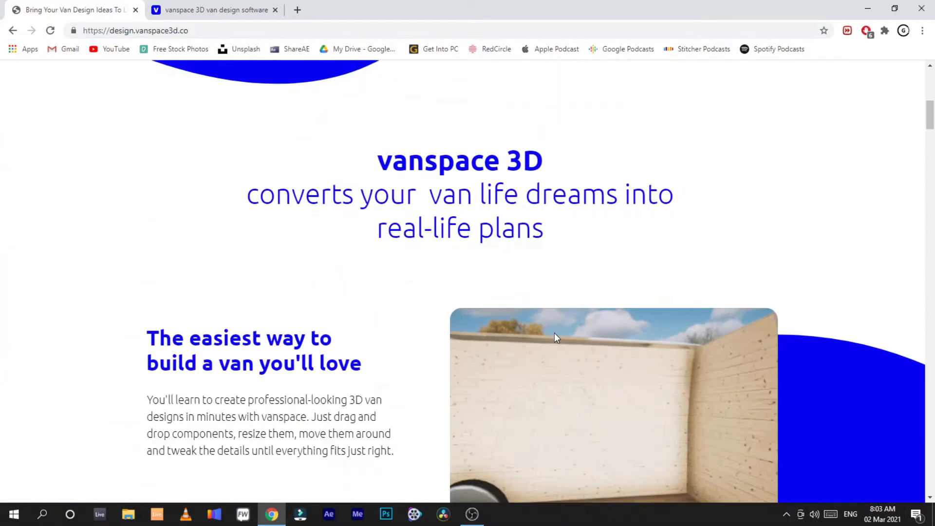
{"action": "scroll", "coordinate": [553, 331], "scroll_direction": "down", "scroll_amount": 15}
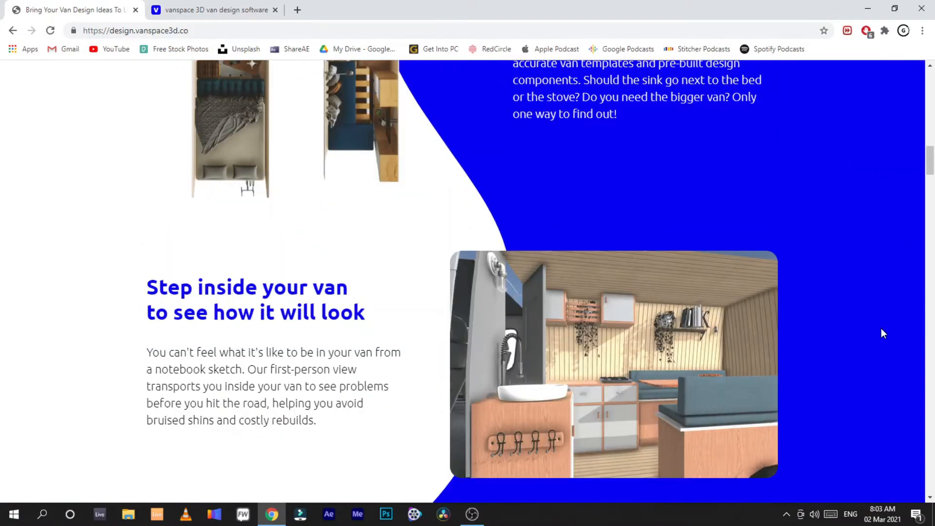
{"action": "scroll", "coordinate": [882, 302], "scroll_direction": "up", "scroll_amount": 15}
{"action": "scroll", "coordinate": [609, 277], "scroll_direction": "down", "scroll_amount": 10}
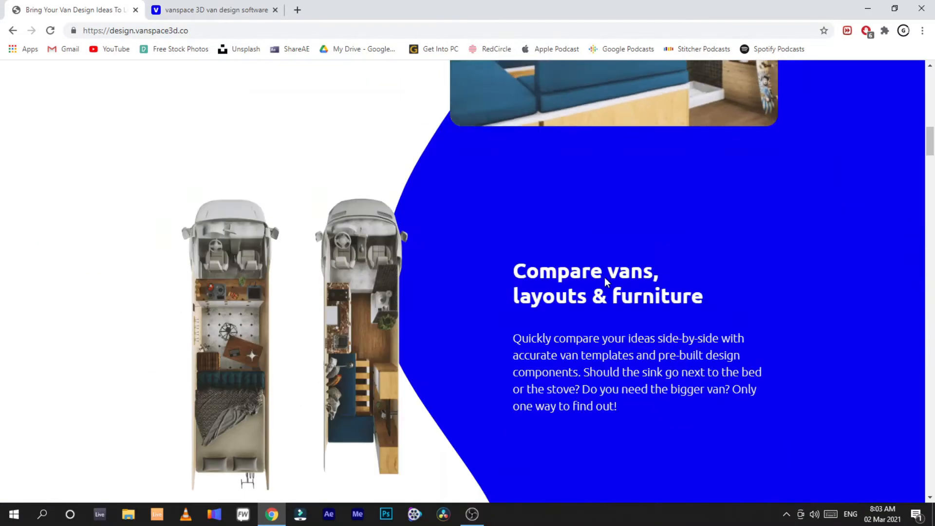
{"action": "scroll", "coordinate": [603, 276], "scroll_direction": "down", "scroll_amount": 11}
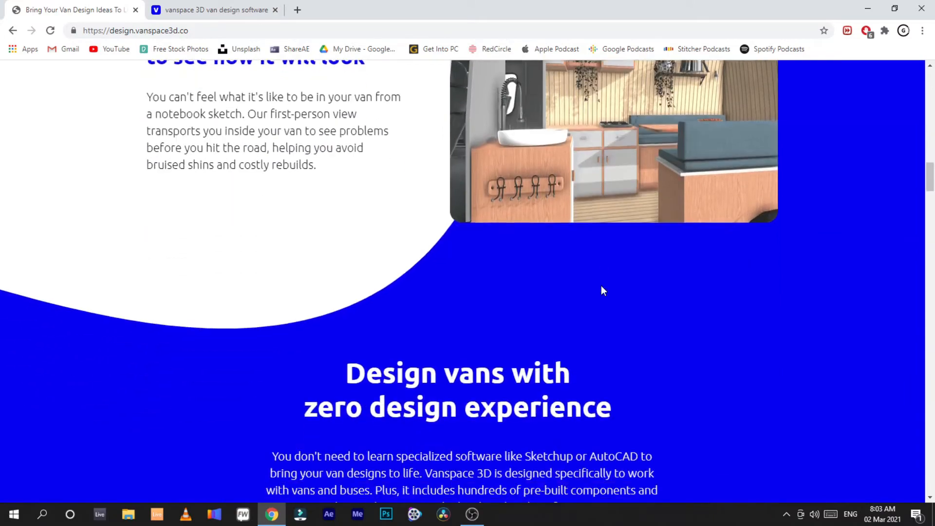
{"action": "scroll", "coordinate": [601, 287], "scroll_direction": "down", "scroll_amount": 15}
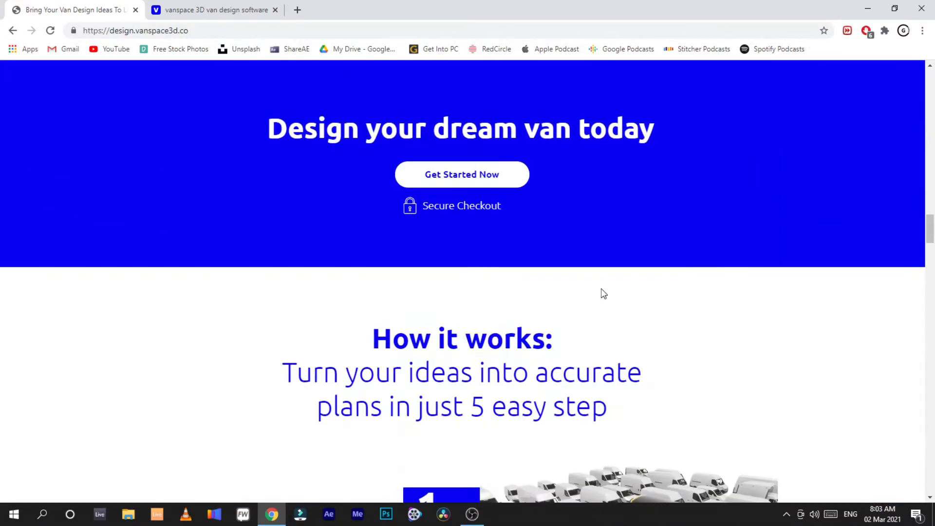
{"action": "scroll", "coordinate": [604, 293], "scroll_direction": "down", "scroll_amount": 20}
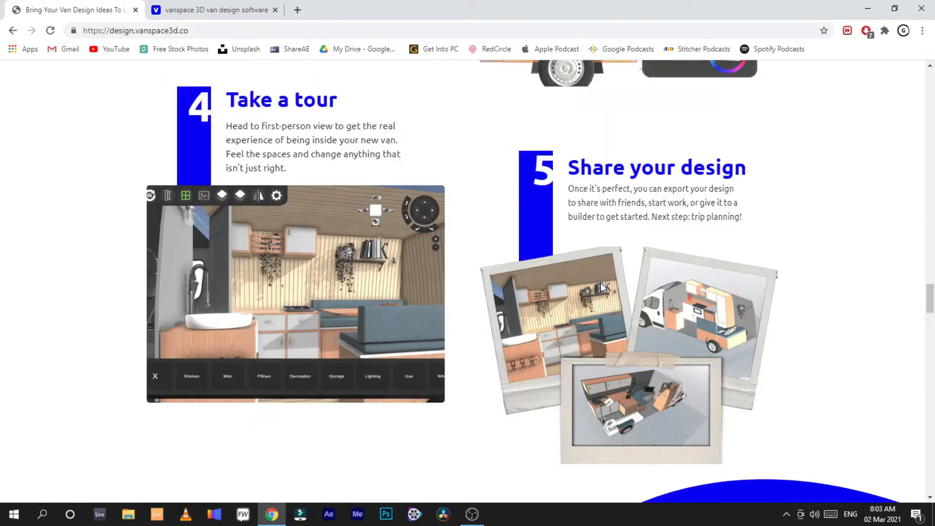
{"action": "scroll", "coordinate": [602, 288], "scroll_direction": "down", "scroll_amount": 16}
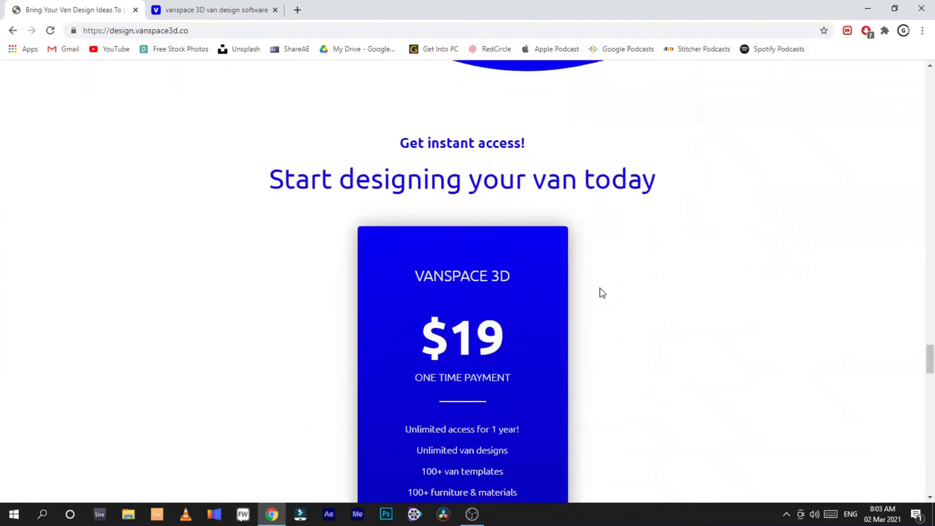
{"action": "scroll", "coordinate": [600, 290], "scroll_direction": "down", "scroll_amount": 2}
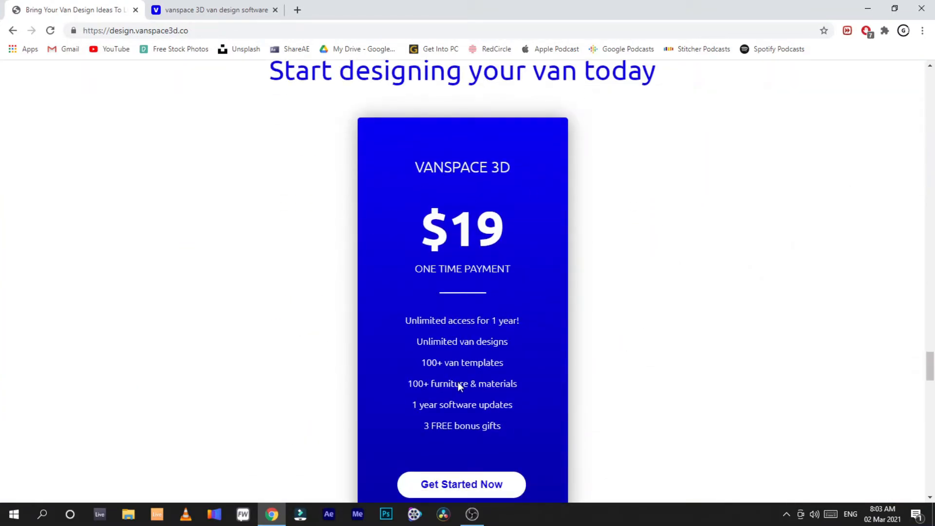
{"action": "scroll", "coordinate": [487, 385], "scroll_direction": "down", "scroll_amount": 3}
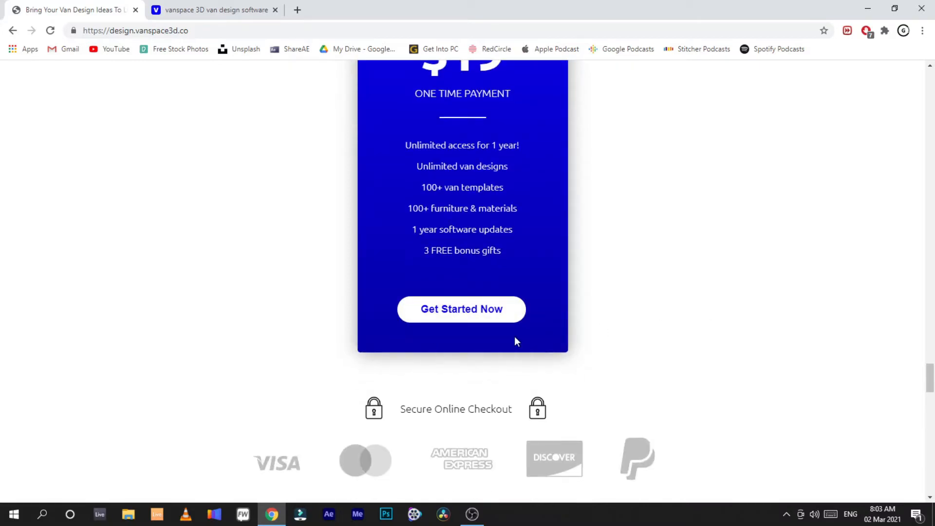
Step: Open the checkout page for vanspace 3D and review its contact, payment and order summary sections
{"action": "left_click", "coordinate": [493, 314]}
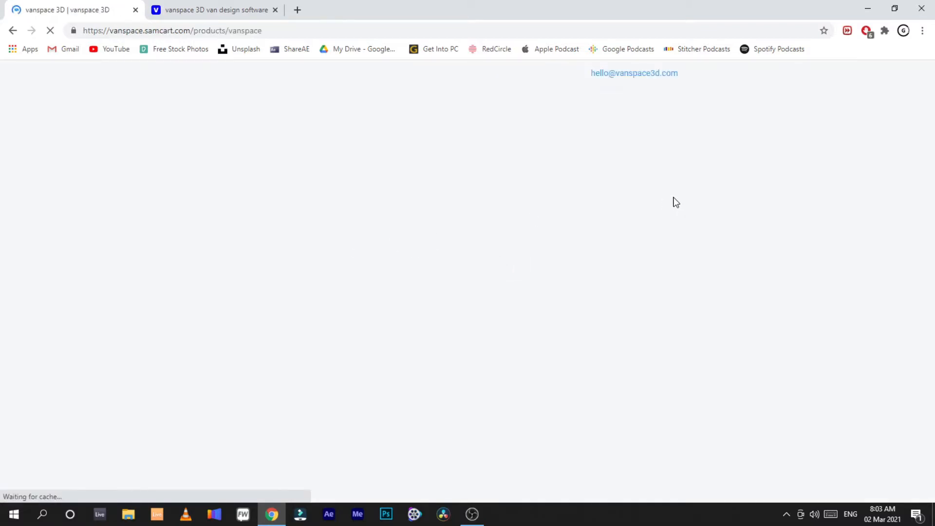
{"action": "scroll", "coordinate": [651, 283], "scroll_direction": "down", "scroll_amount": 1}
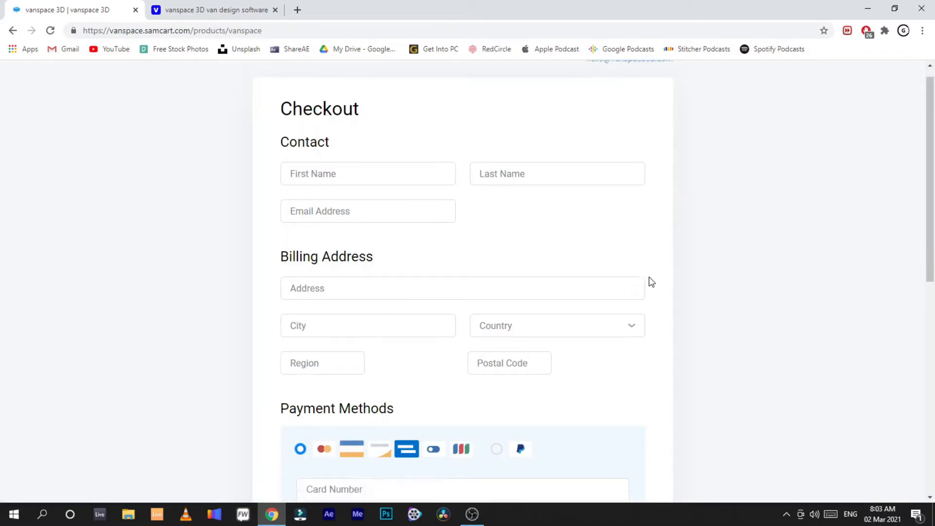
{"action": "scroll", "coordinate": [651, 282], "scroll_direction": "down", "scroll_amount": 6}
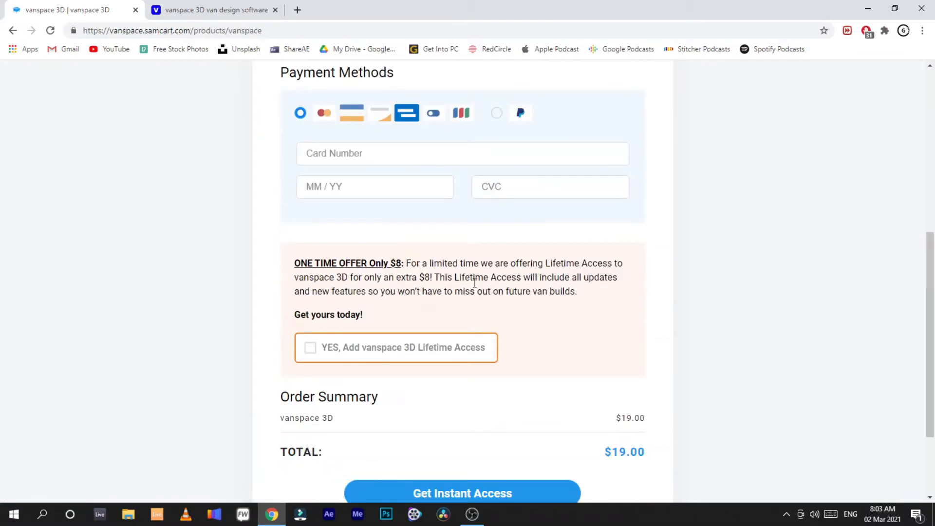
{"action": "left_click_drag", "start_coordinate": [453, 278], "coordinate": [600, 278]}
{"action": "left_click", "coordinate": [648, 309]}
{"action": "scroll", "coordinate": [580, 326], "scroll_direction": "down", "scroll_amount": 2}
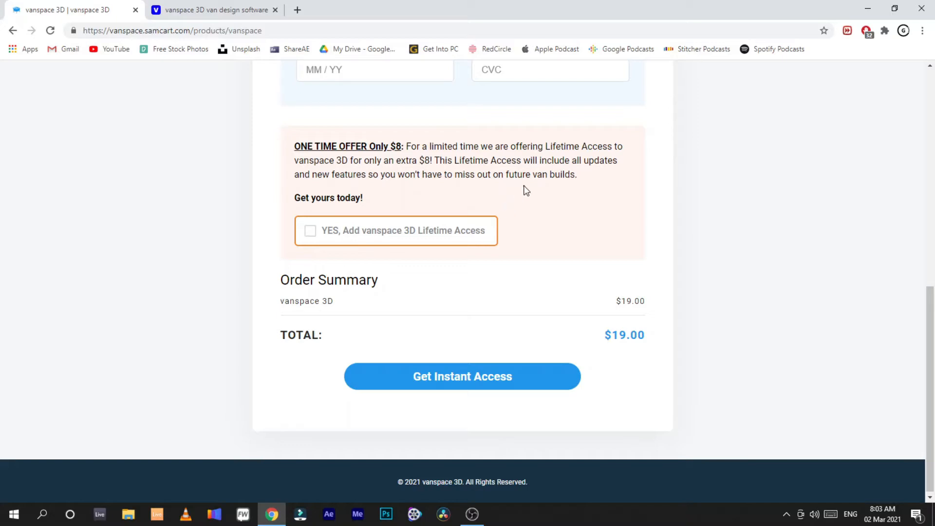
{"action": "scroll", "coordinate": [524, 191], "scroll_direction": "up", "scroll_amount": 8}
{"action": "scroll", "coordinate": [535, 283], "scroll_direction": "down", "scroll_amount": 8}
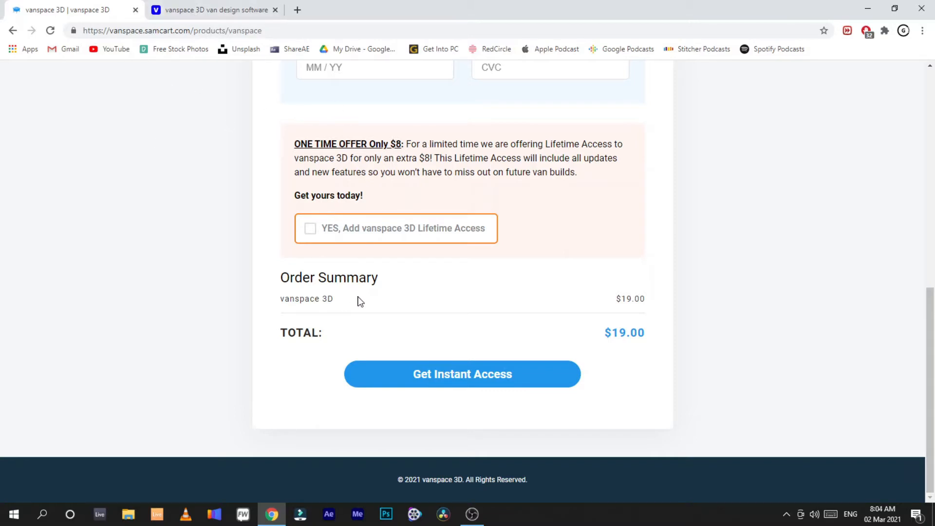
Step: Open the Get Started with vanspace 3D course from the library tab and browse its sections down to the VanData Files
{"action": "left_click", "coordinate": [226, 10]}
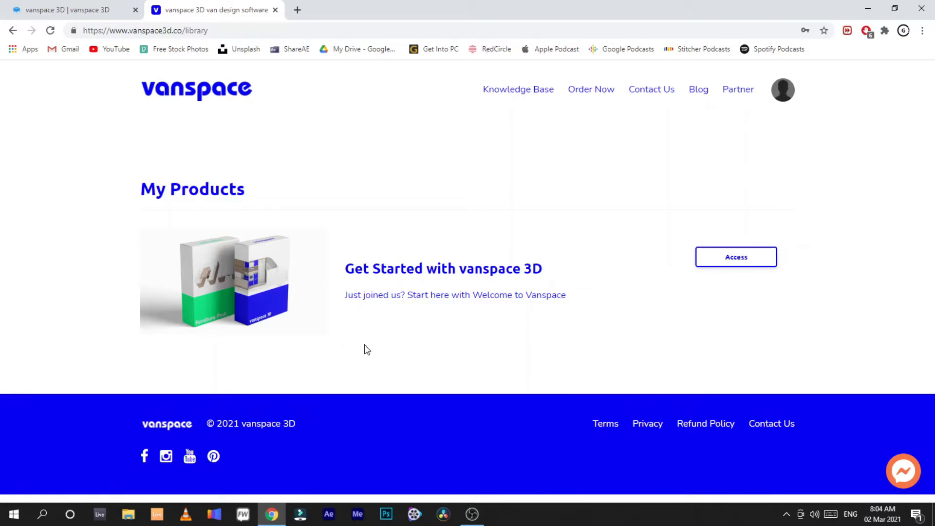
{"action": "left_click", "coordinate": [755, 255]}
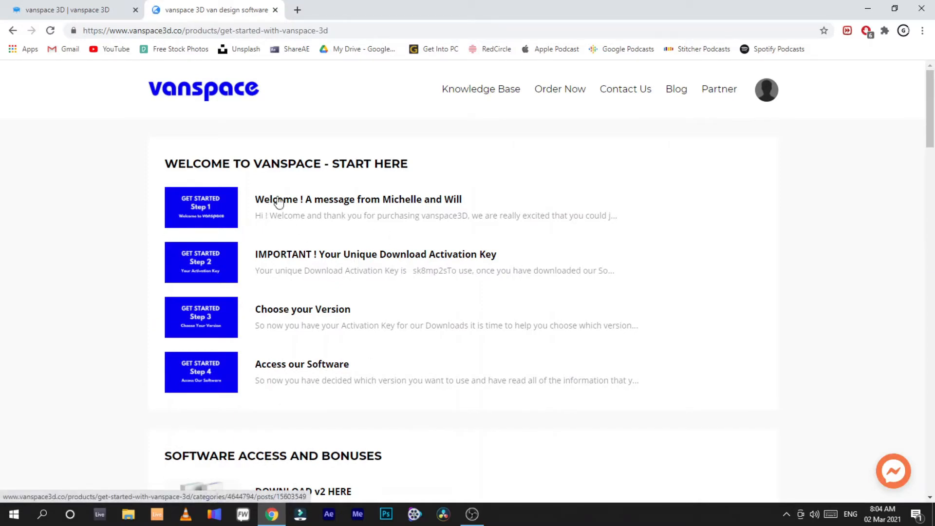
{"action": "scroll", "coordinate": [370, 267], "scroll_direction": "down", "scroll_amount": 3}
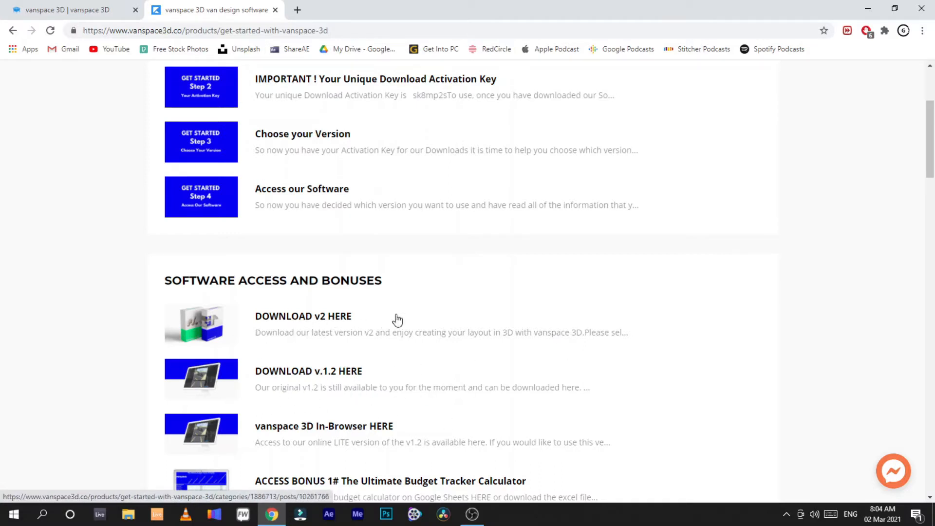
{"action": "scroll", "coordinate": [440, 289], "scroll_direction": "down", "scroll_amount": 1}
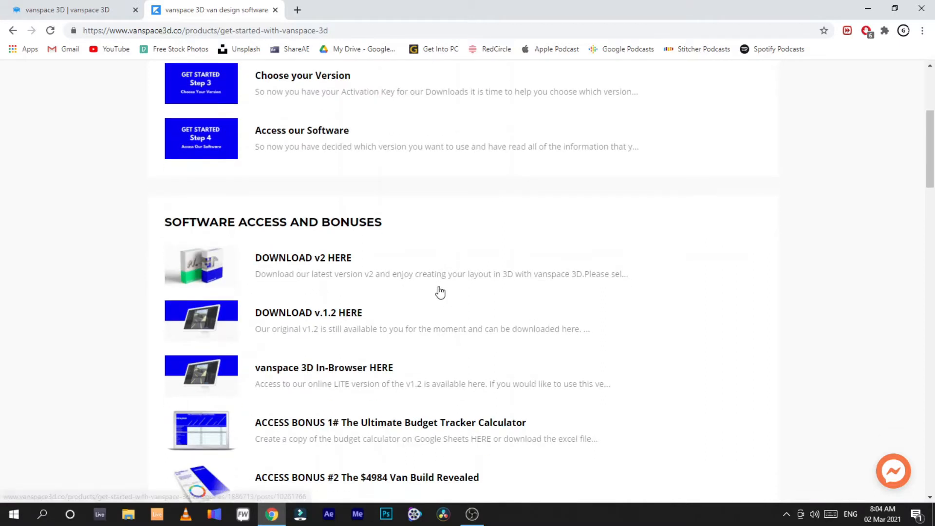
{"action": "scroll", "coordinate": [441, 292], "scroll_direction": "down", "scroll_amount": 1}
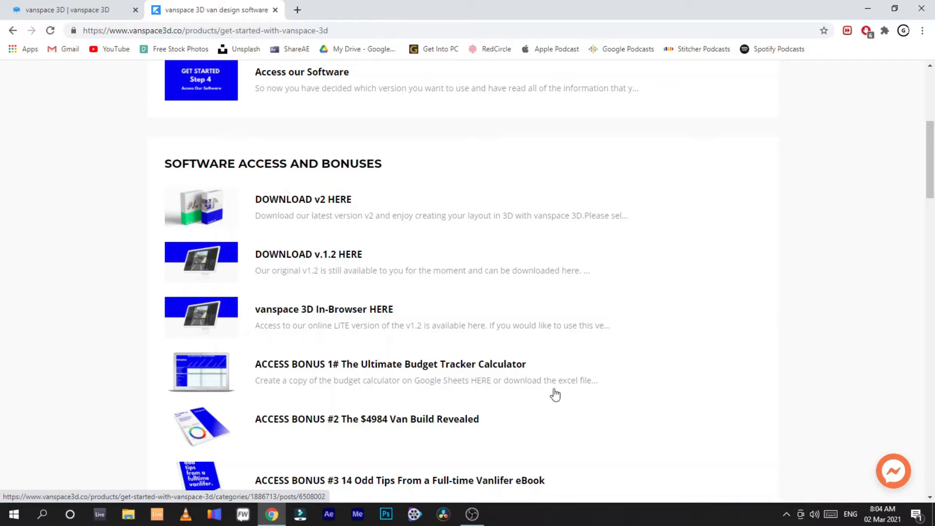
{"action": "scroll", "coordinate": [597, 363], "scroll_direction": "down", "scroll_amount": 1}
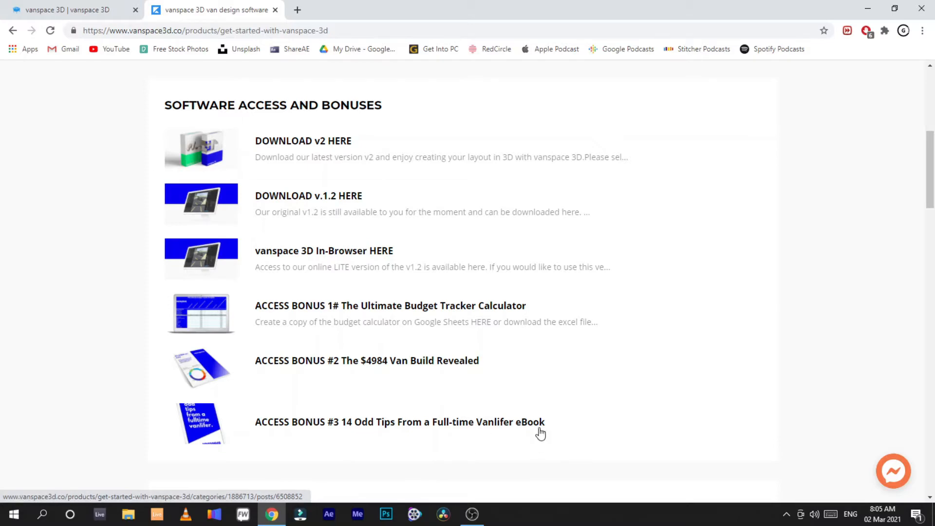
{"action": "scroll", "coordinate": [497, 425], "scroll_direction": "down", "scroll_amount": 2}
{"action": "scroll", "coordinate": [490, 426], "scroll_direction": "down", "scroll_amount": 3}
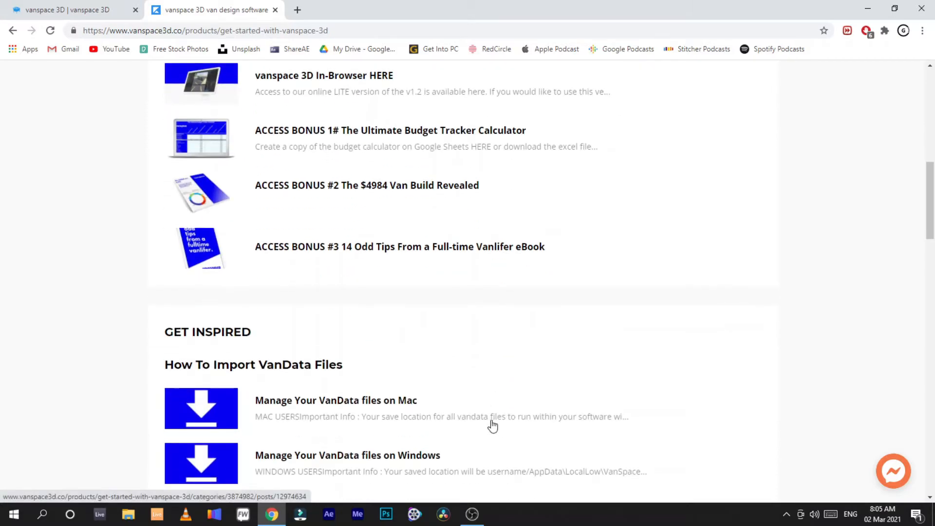
{"action": "scroll", "coordinate": [462, 397], "scroll_direction": "down", "scroll_amount": 3}
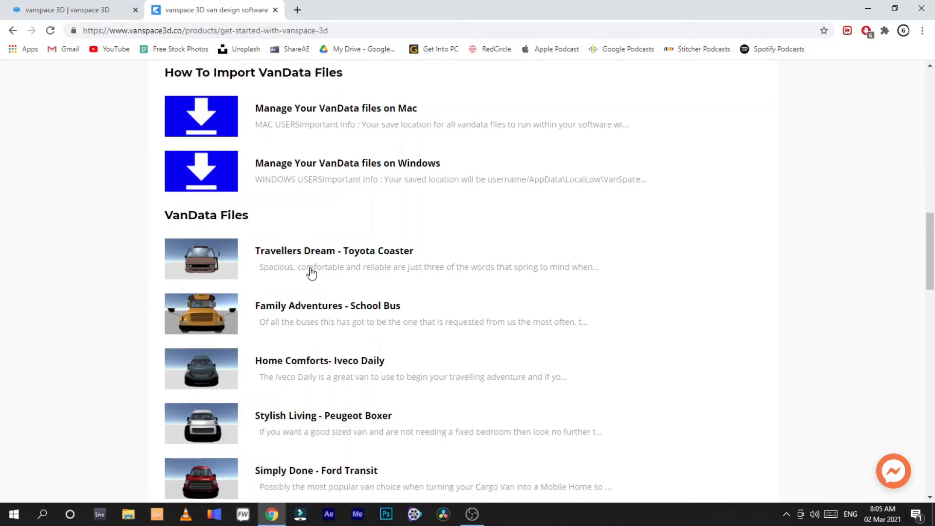
{"action": "scroll", "coordinate": [314, 321], "scroll_direction": "down", "scroll_amount": 1}
{"action": "scroll", "coordinate": [312, 319], "scroll_direction": "down", "scroll_amount": 1}
{"action": "scroll", "coordinate": [292, 273], "scroll_direction": "up", "scroll_amount": 1}
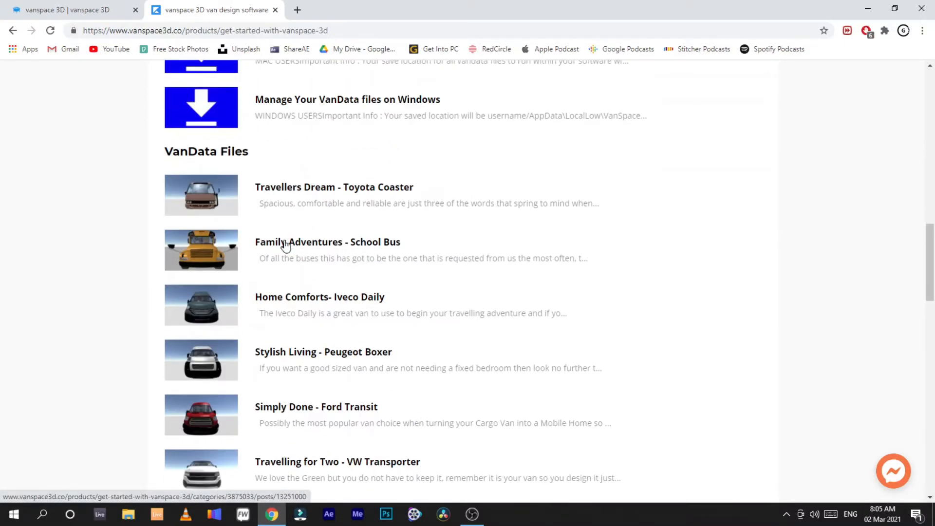
Step: Open the Family Adventures - School Bus lesson and scrub through its preview video and downloads
{"action": "left_click", "coordinate": [284, 248]}
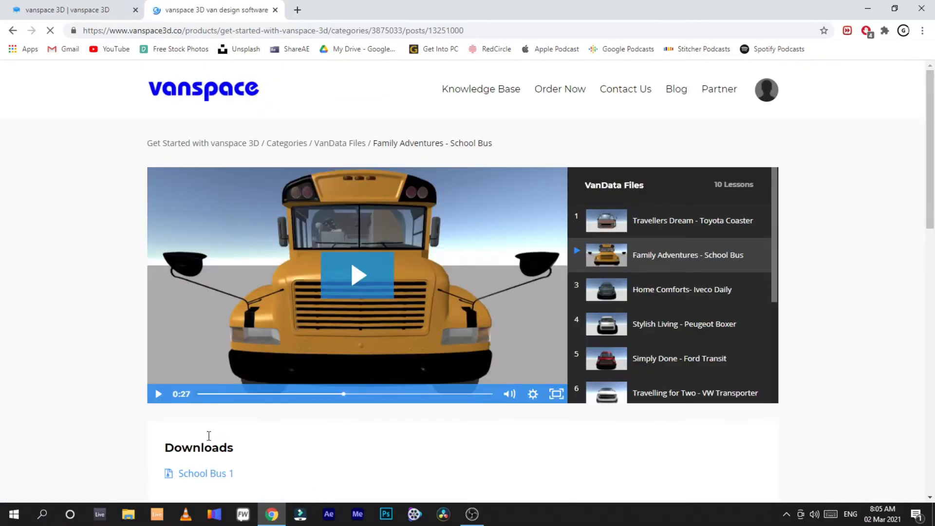
{"action": "left_click_drag", "start_coordinate": [343, 394], "coordinate": [415, 394]}
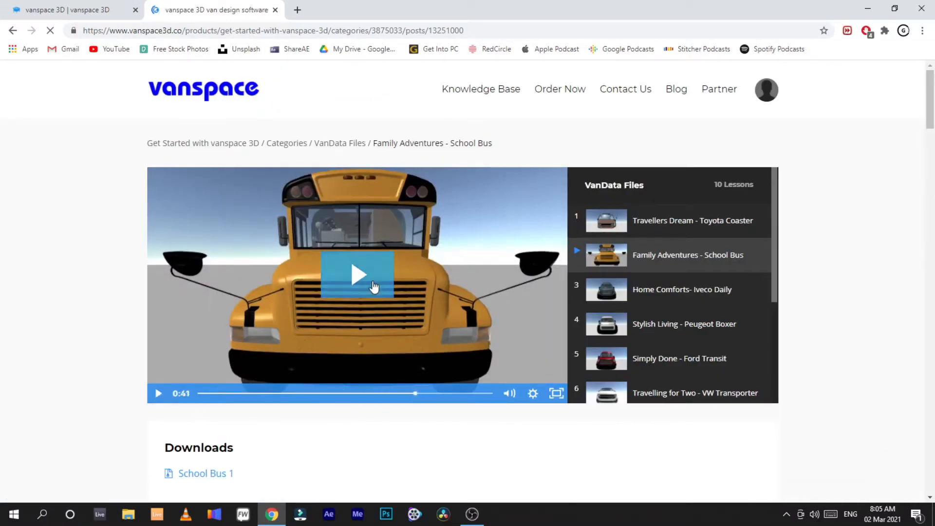
{"action": "left_click", "coordinate": [448, 379]}
{"action": "scroll", "coordinate": [449, 381], "scroll_direction": "down", "scroll_amount": 3}
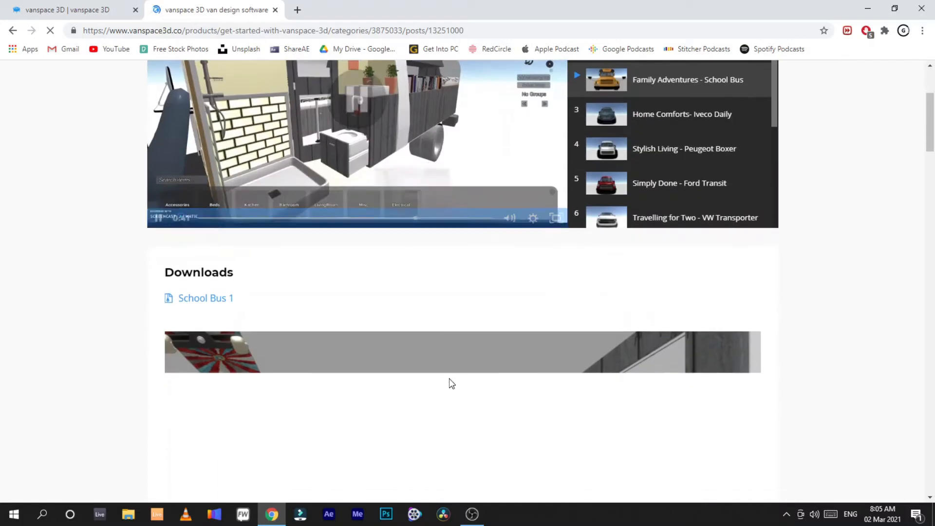
{"action": "scroll", "coordinate": [439, 357], "scroll_direction": "up", "scroll_amount": 2}
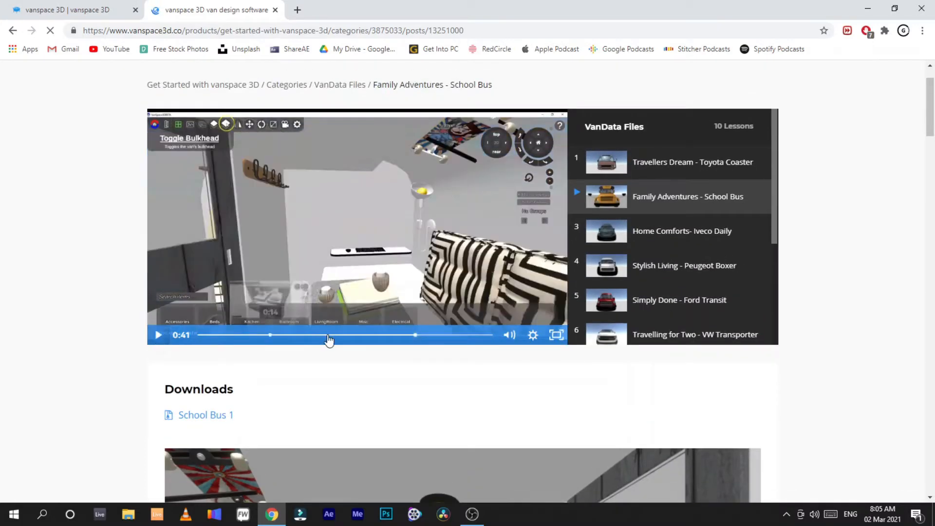
{"action": "scroll", "coordinate": [69, 110], "scroll_direction": "up", "scroll_amount": 1}
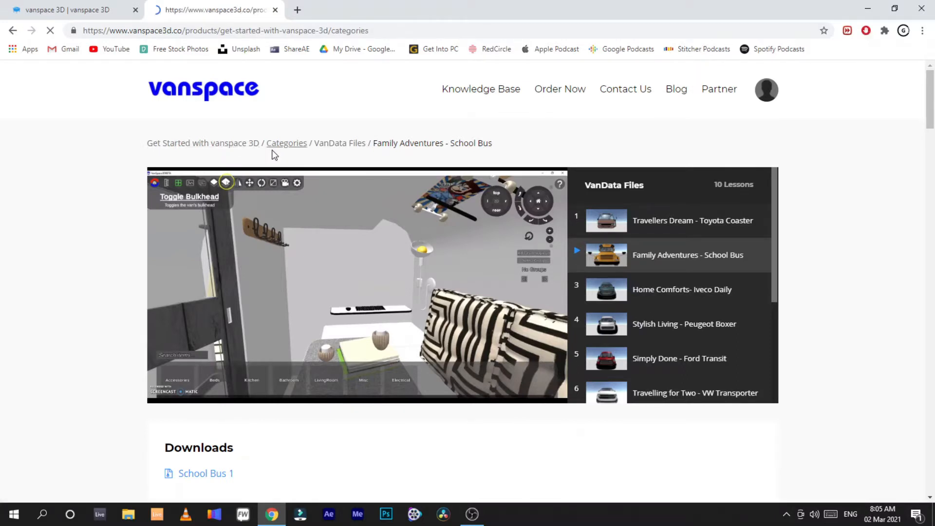
Step: Browse the course categories list and return to the Get Started with vanspace 3D page
{"action": "scroll", "coordinate": [359, 276], "scroll_direction": "down", "scroll_amount": 3}
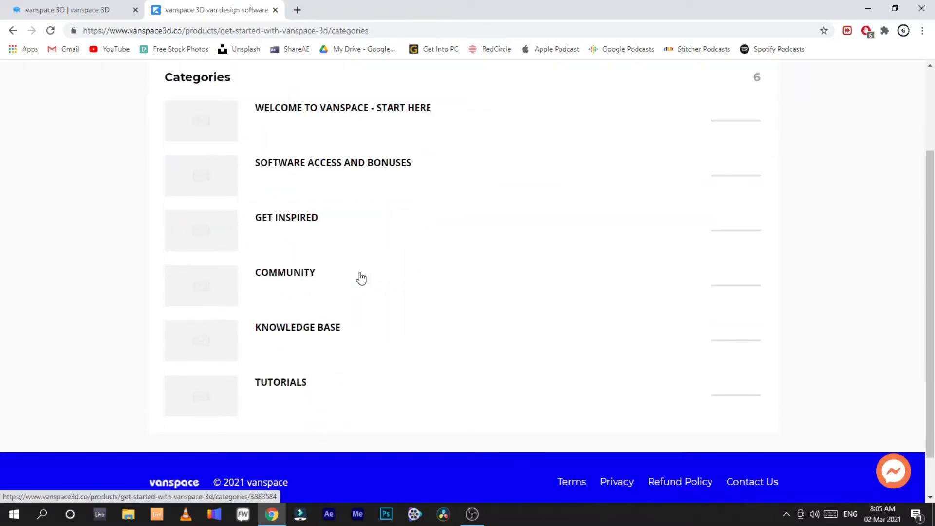
{"action": "scroll", "coordinate": [359, 279], "scroll_direction": "up", "scroll_amount": 2}
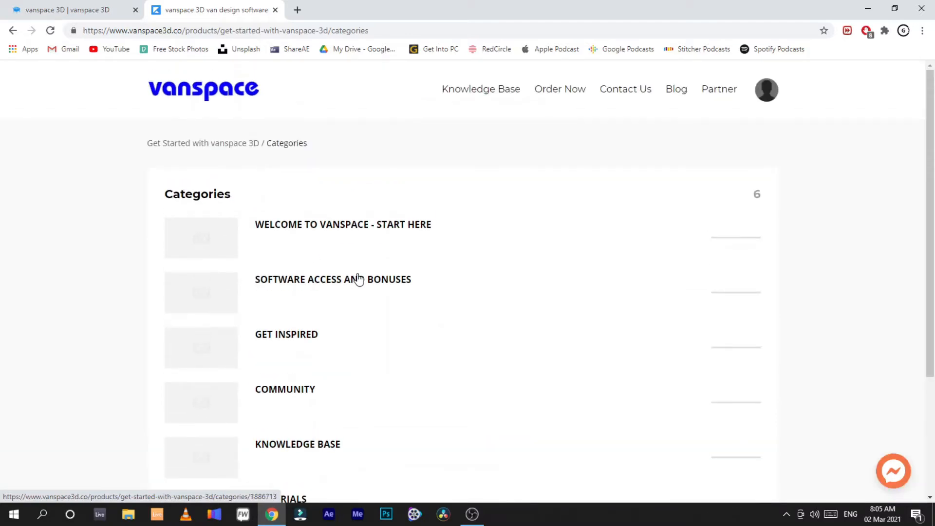
{"action": "left_click", "coordinate": [241, 144]}
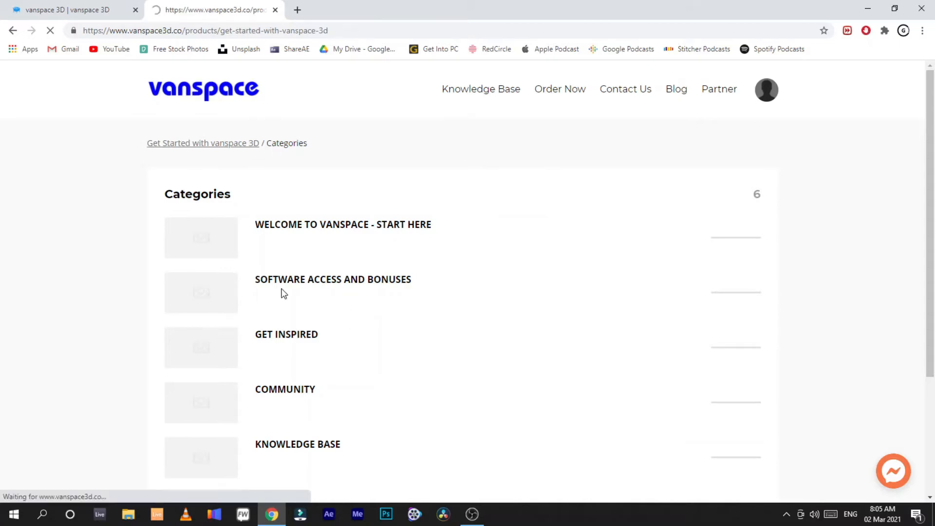
Step: Browse the course categories and open the DOWNLOAD v2 HERE lesson under Software Access and Bonuses
{"action": "scroll", "coordinate": [330, 367], "scroll_direction": "down", "scroll_amount": 12}
{"action": "scroll", "coordinate": [331, 368], "scroll_direction": "down", "scroll_amount": 18}
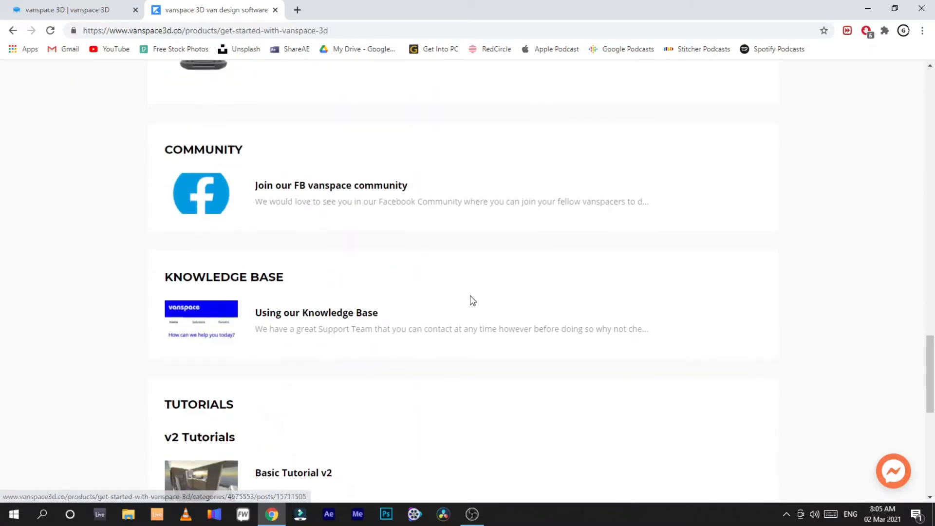
{"action": "scroll", "coordinate": [185, 329], "scroll_direction": "down", "scroll_amount": 3}
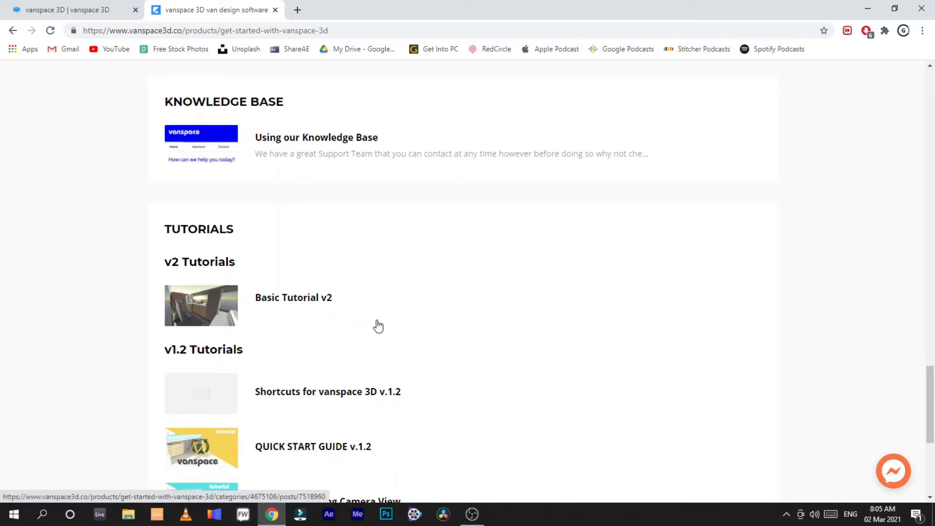
{"action": "scroll", "coordinate": [382, 322], "scroll_direction": "down", "scroll_amount": 5}
{"action": "scroll", "coordinate": [424, 329], "scroll_direction": "up", "scroll_amount": 1}
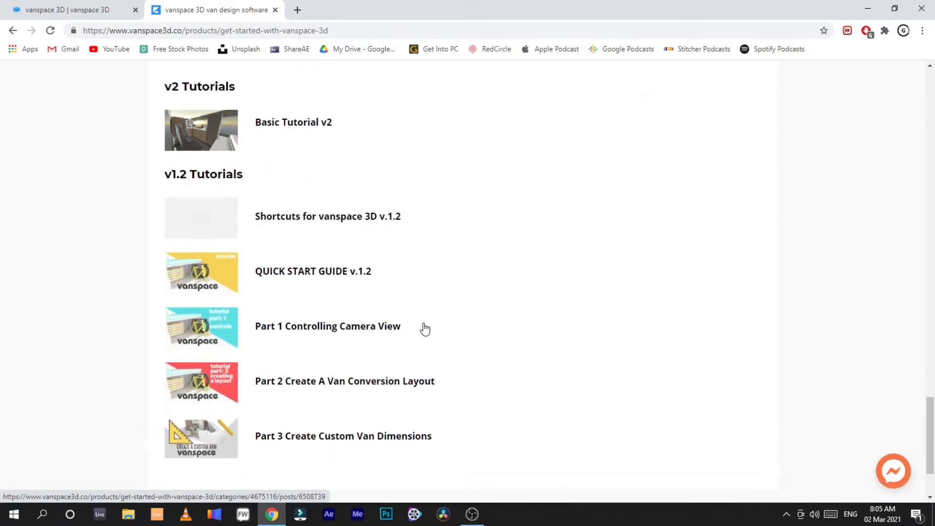
{"action": "scroll", "coordinate": [363, 411], "scroll_direction": "up", "scroll_amount": 15}
{"action": "scroll", "coordinate": [361, 411], "scroll_direction": "up", "scroll_amount": 13}
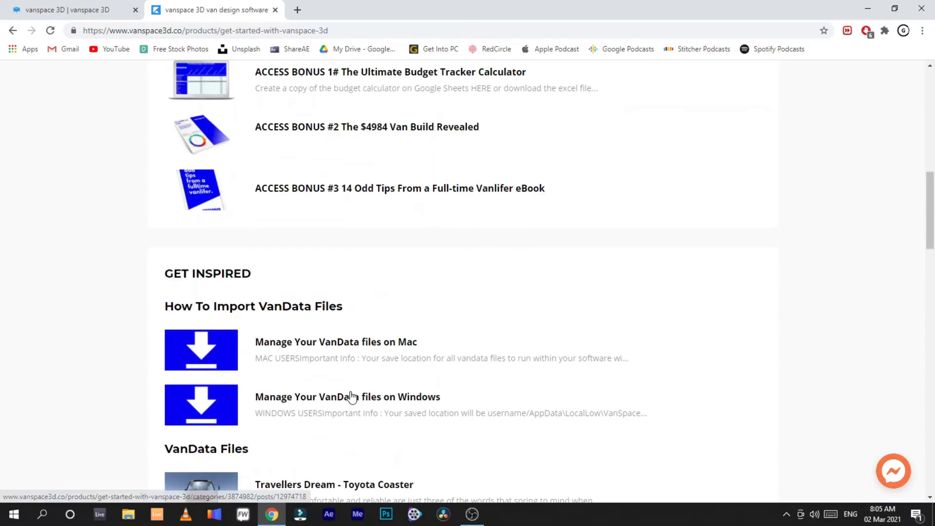
{"action": "left_click", "coordinate": [345, 277]}
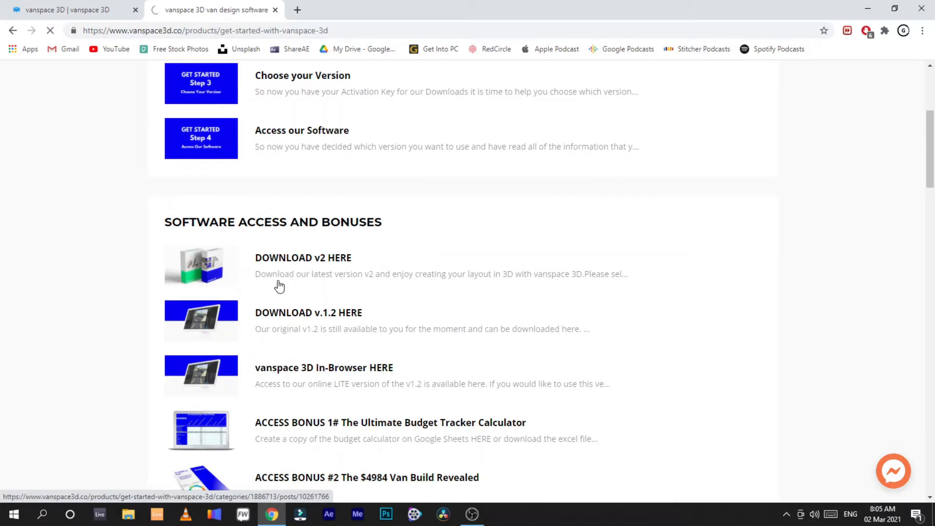
Step: Scroll through the DOWNLOAD v2 HERE lesson's downloads, activation key steps and help guide links
{"action": "scroll", "coordinate": [227, 173], "scroll_direction": "down", "scroll_amount": 7}
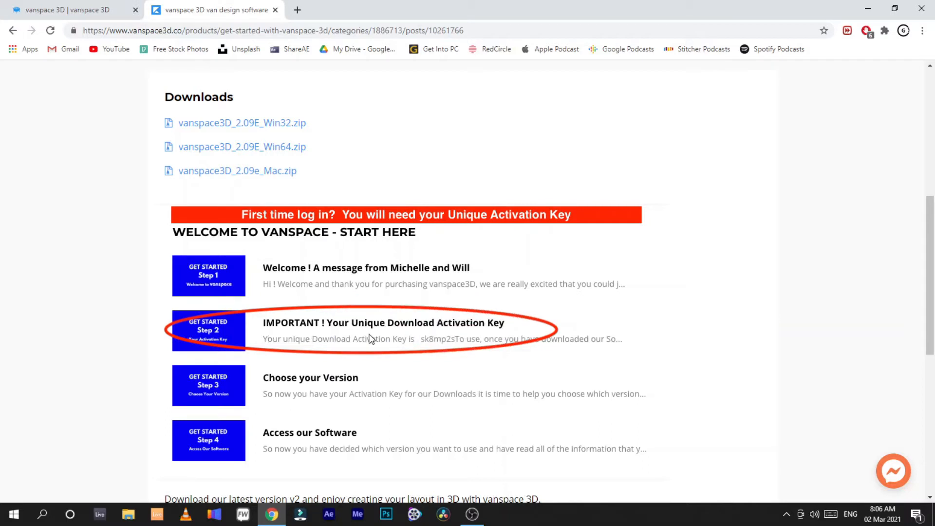
{"action": "scroll", "coordinate": [451, 348], "scroll_direction": "down", "scroll_amount": 2}
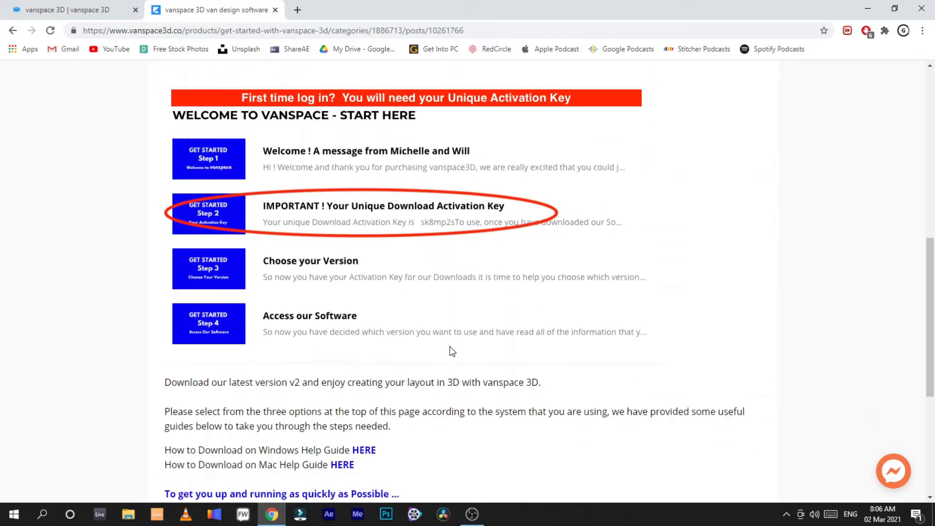
{"action": "scroll", "coordinate": [427, 243], "scroll_direction": "down", "scroll_amount": 1}
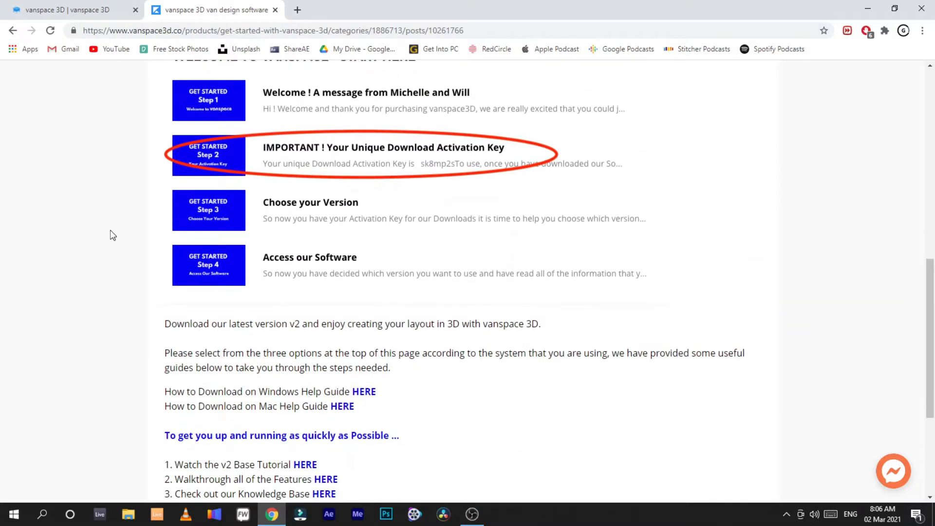
{"action": "scroll", "coordinate": [355, 248], "scroll_direction": "down", "scroll_amount": 1}
{"action": "scroll", "coordinate": [392, 246], "scroll_direction": "down", "scroll_amount": 1}
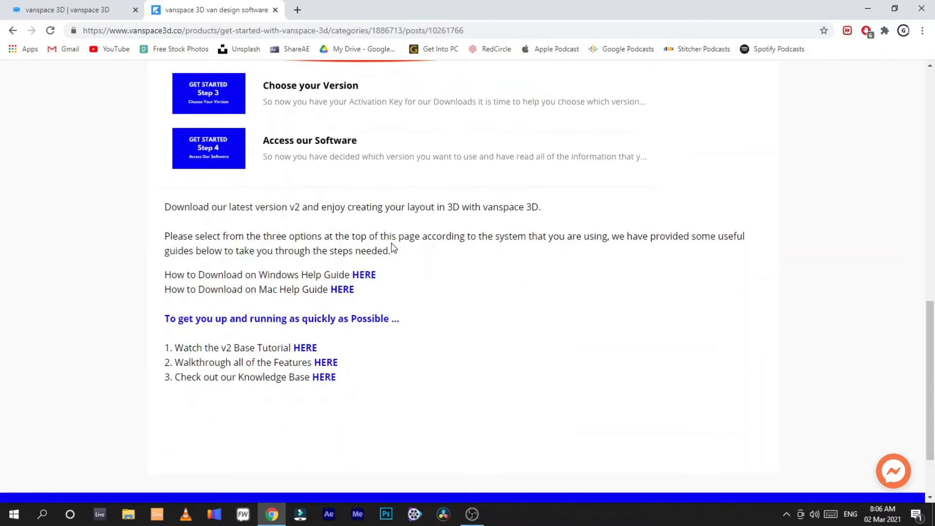
{"action": "scroll", "coordinate": [390, 244], "scroll_direction": "up", "scroll_amount": 1}
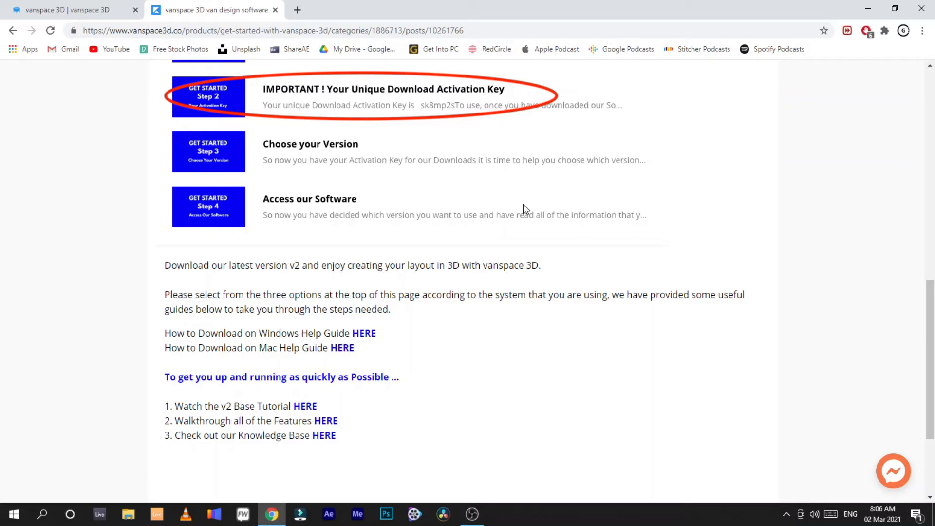
{"action": "scroll", "coordinate": [739, 279], "scroll_direction": "up", "scroll_amount": 8}
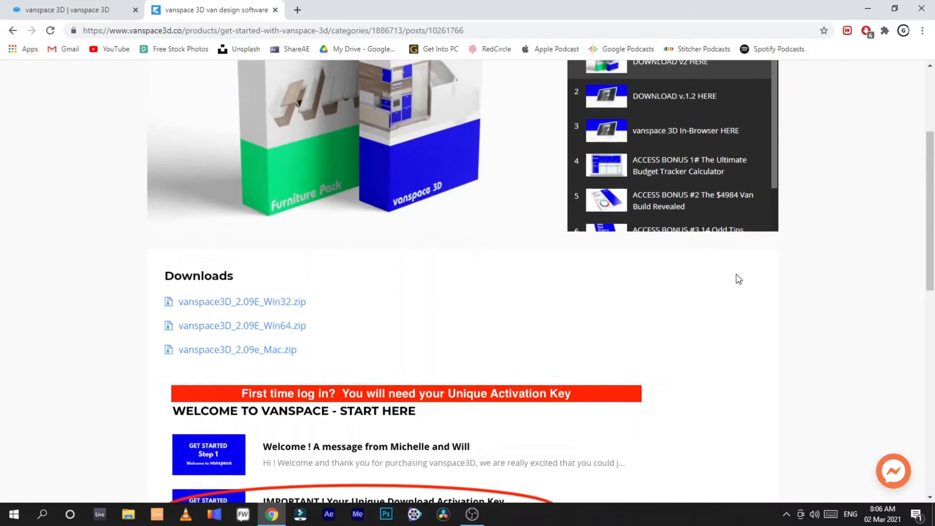
{"action": "scroll", "coordinate": [739, 280], "scroll_direction": "up", "scroll_amount": 4}
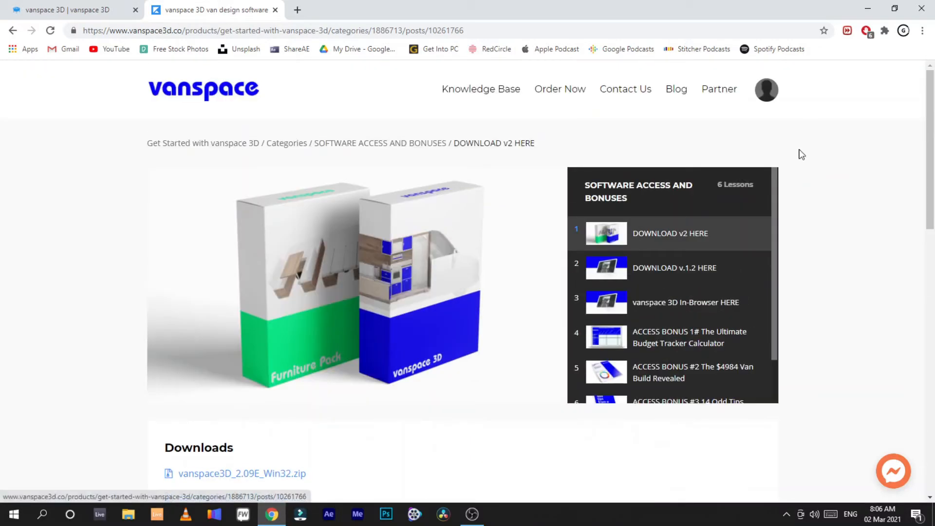
Step: Minimize the browser, open the Vanspace3D folder on the desktop and launch VanSpace3DBETA.exe
{"action": "left_click", "coordinate": [867, 8]}
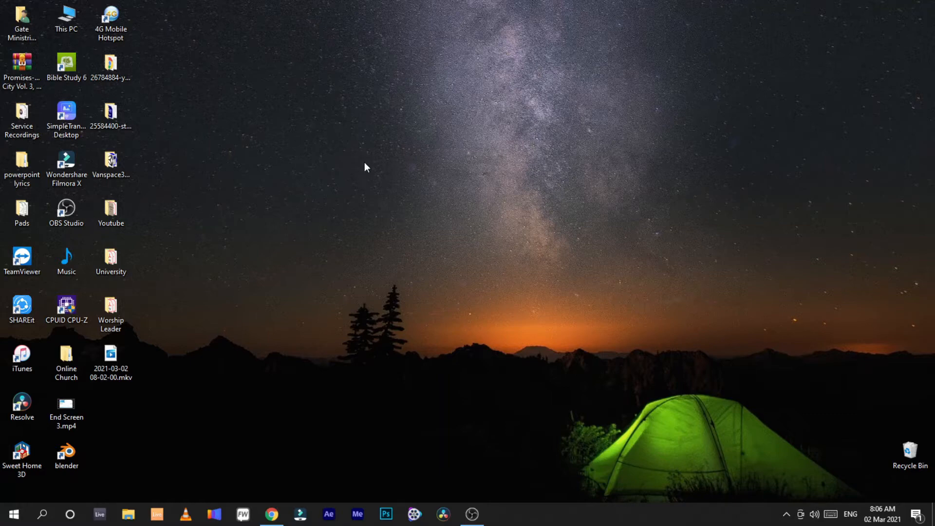
{"action": "double_click", "coordinate": [124, 164]}
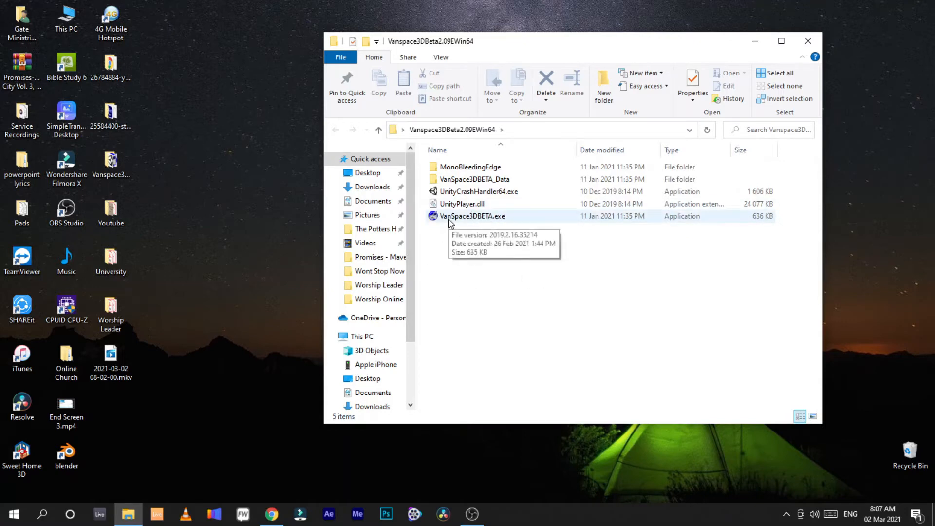
{"action": "double_click", "coordinate": [449, 217]}
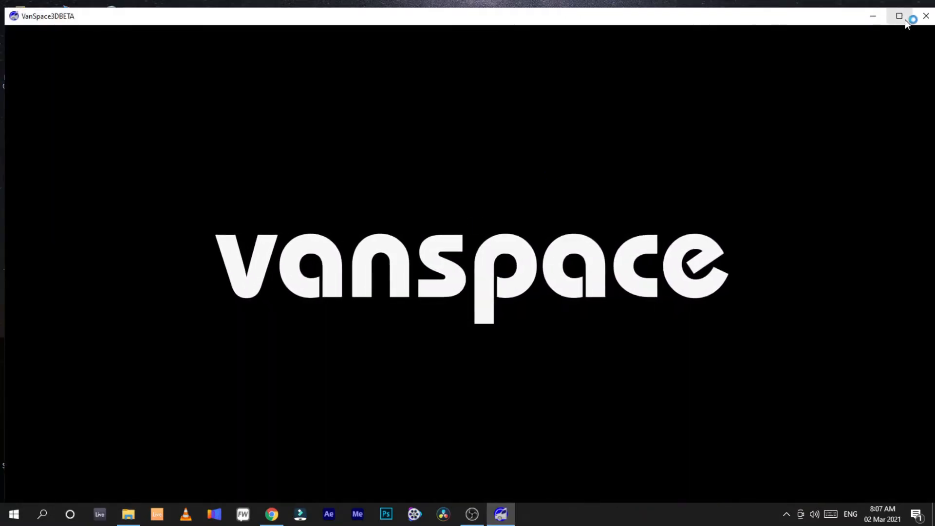
{"action": "left_click", "coordinate": [871, 18]}
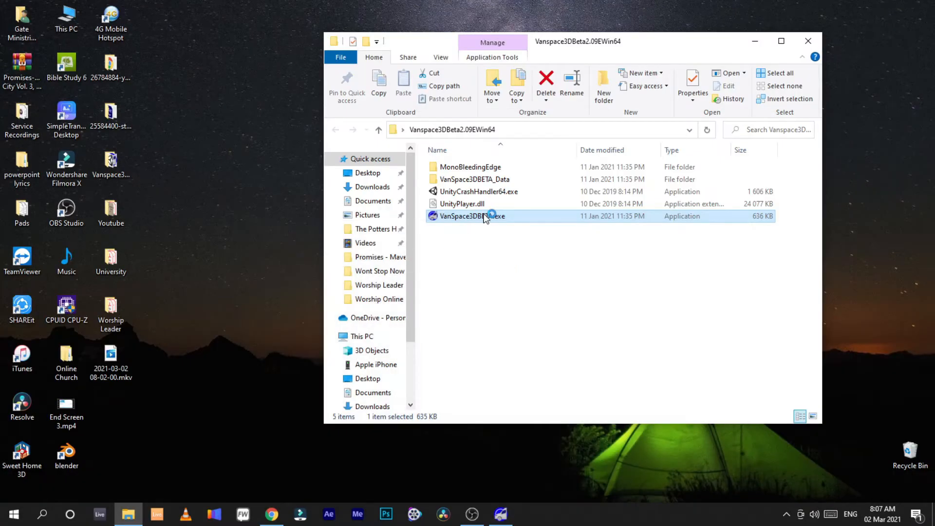
{"action": "left_click", "coordinate": [500, 515]}
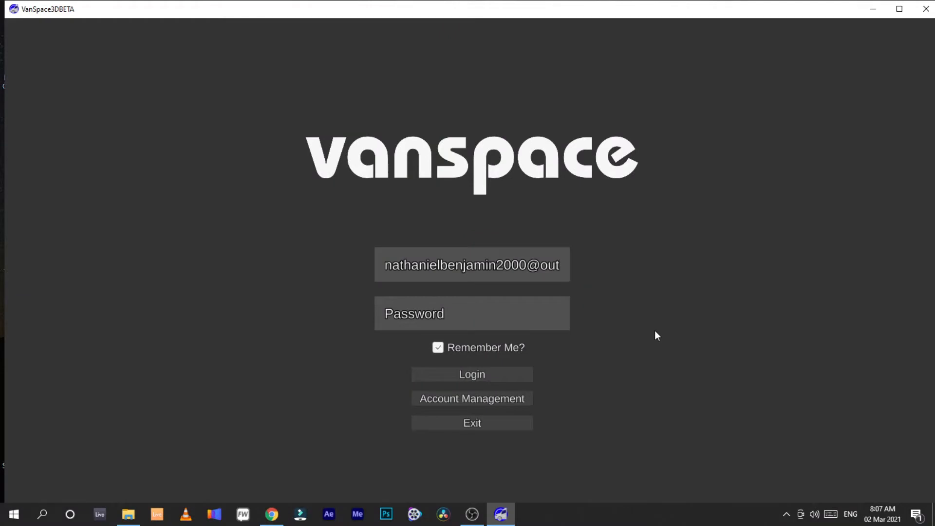
Step: Clear the username field and enter the account e-mail address
{"action": "mouse_move", "coordinate": [386, 265]}
{"action": "left_mouse_down"}
{"action": "mouse_move", "coordinate": [519, 268]}
{"action": "mouse_move", "coordinate": [369, 269]}
{"action": "left_mouse_up"}
{"action": "key", "text": "BackSpace"}
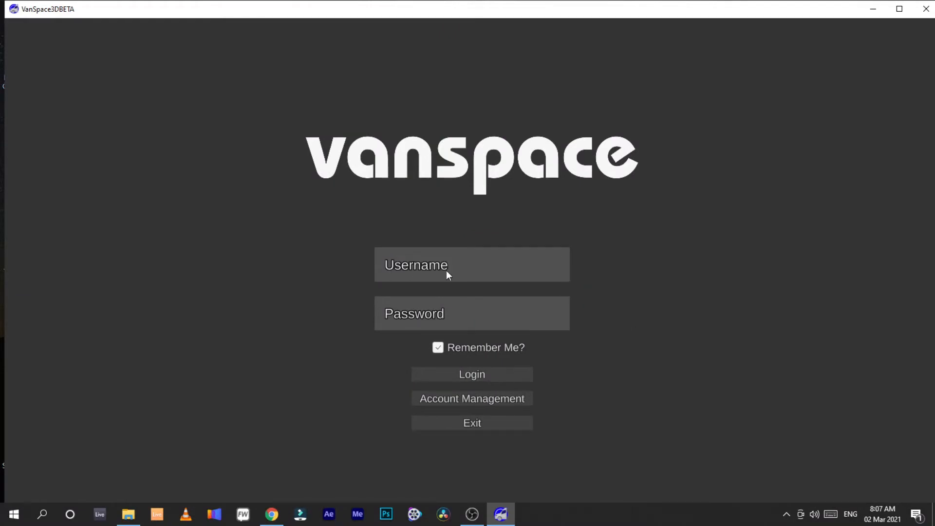
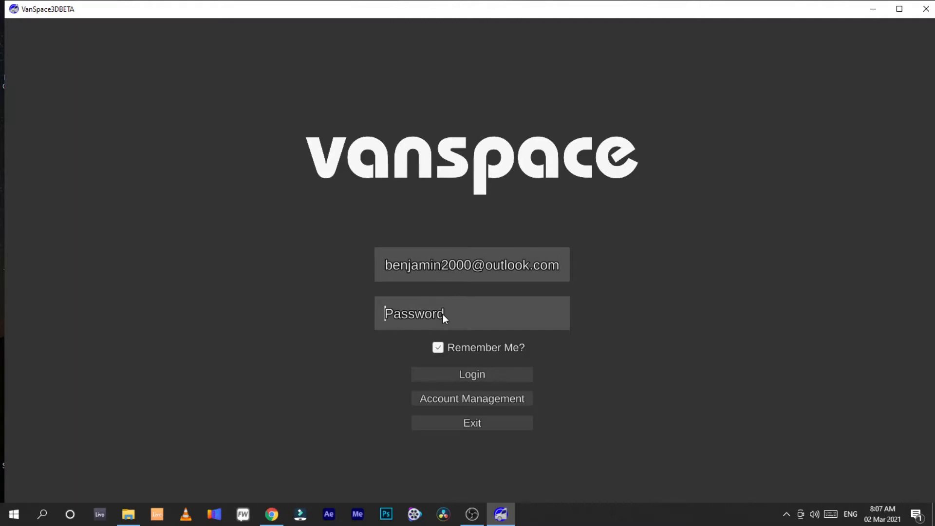
{"action": "left_click", "coordinate": [481, 320]}
{"action": "left_click", "coordinate": [470, 400]}
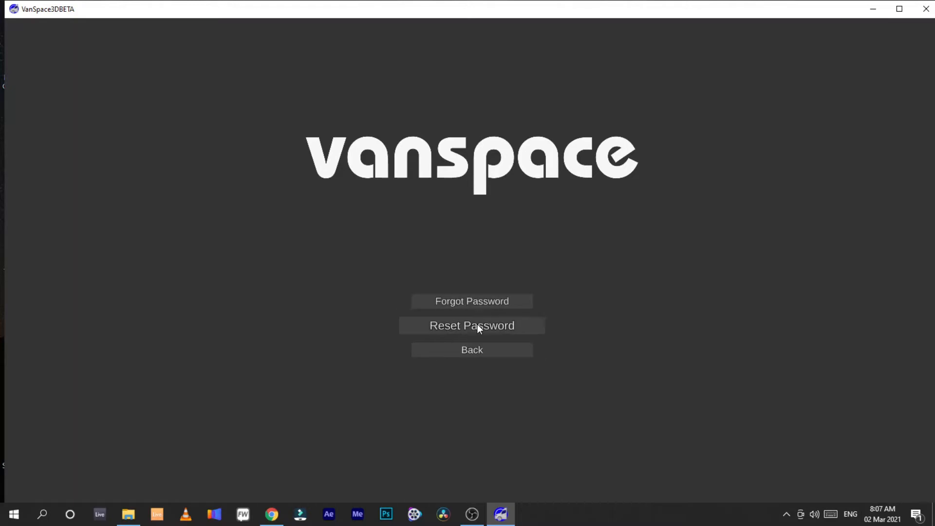
{"action": "left_click", "coordinate": [496, 351]}
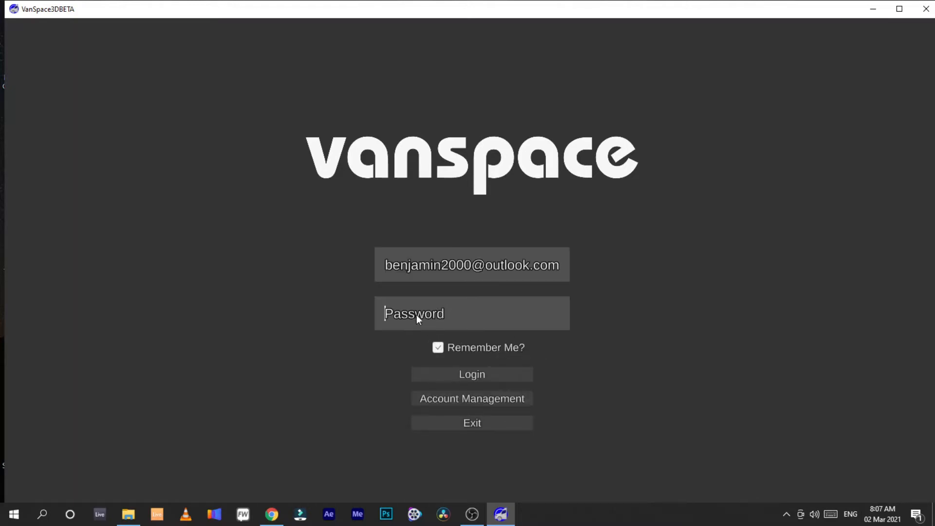
Step: Enter the account password and log in
{"action": "type", "text": "**********"}
{"action": "left_click", "coordinate": [464, 378]}
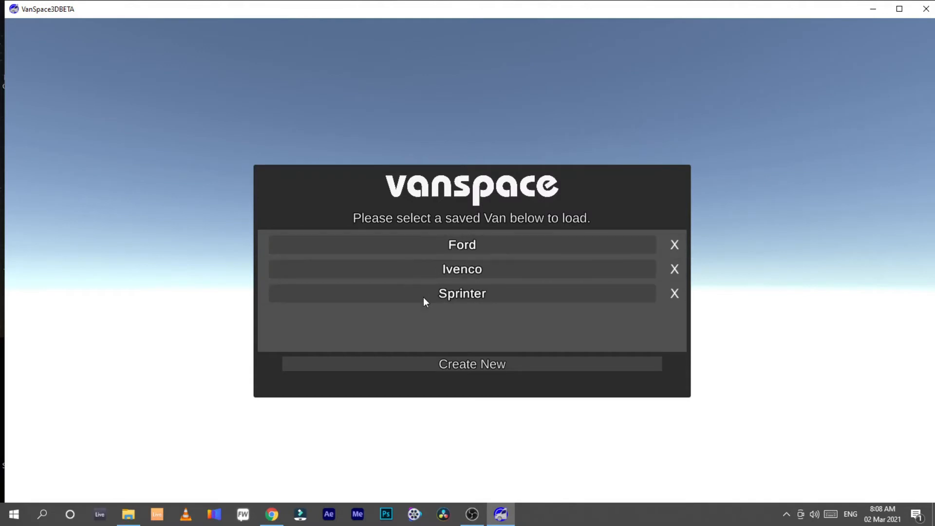
Step: Create a new van design, browsing the van makes and choosing the Citroen Berlingo L2
{"action": "left_click", "coordinate": [447, 364]}
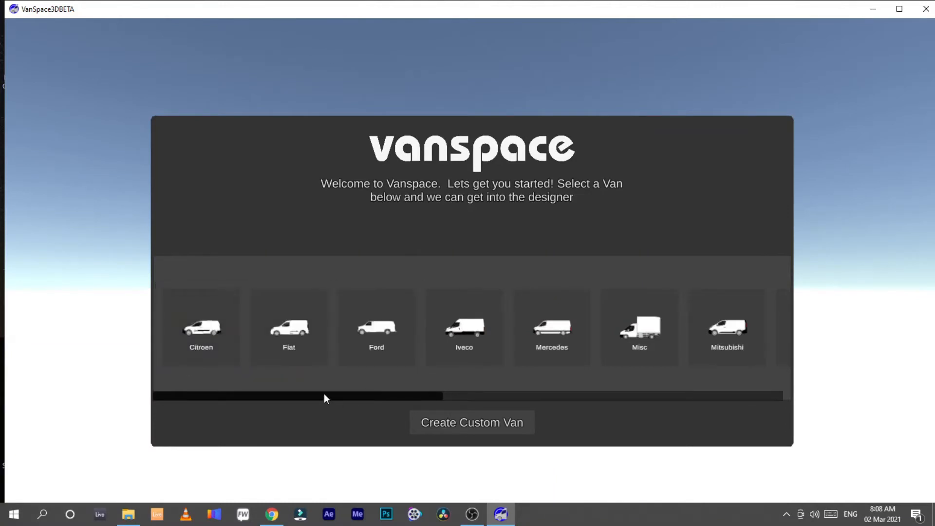
{"action": "left_click_drag", "start_coordinate": [323, 395], "coordinate": [708, 408]}
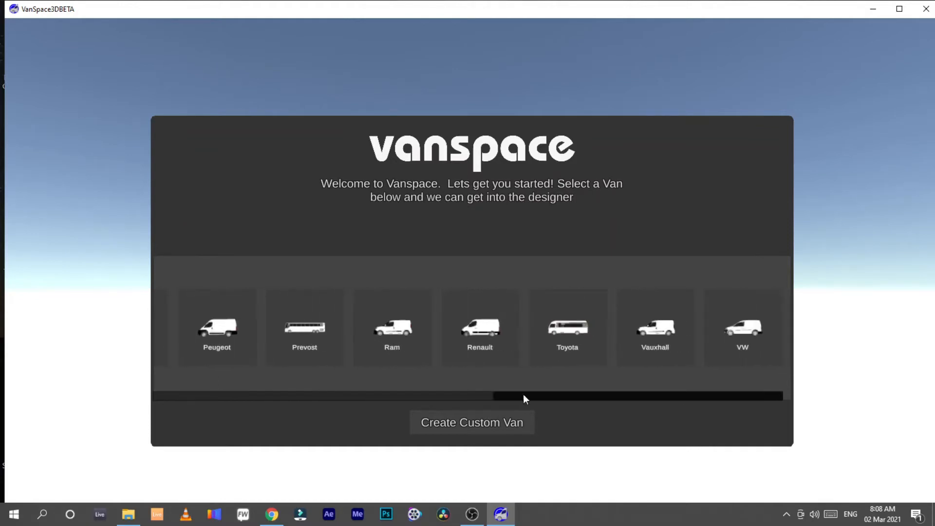
{"action": "left_click_drag", "start_coordinate": [524, 396], "coordinate": [220, 390]}
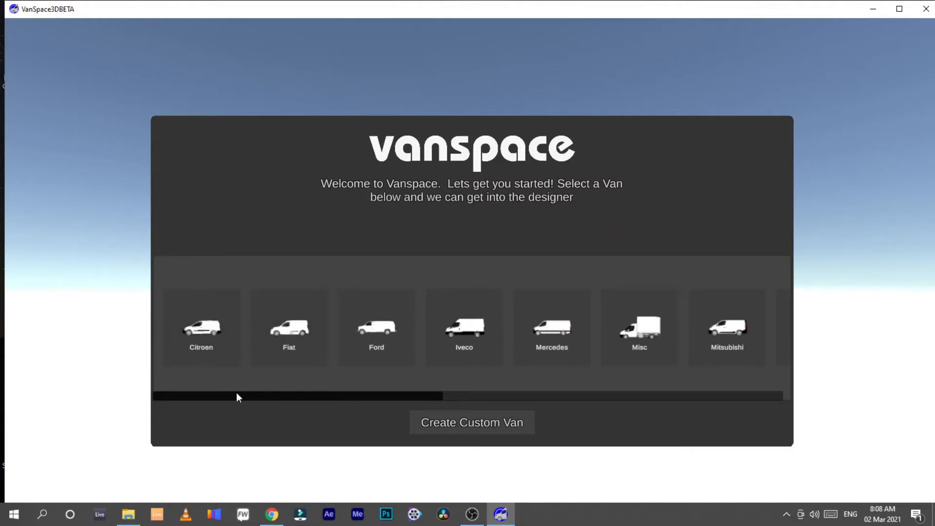
{"action": "left_click", "coordinate": [202, 349]}
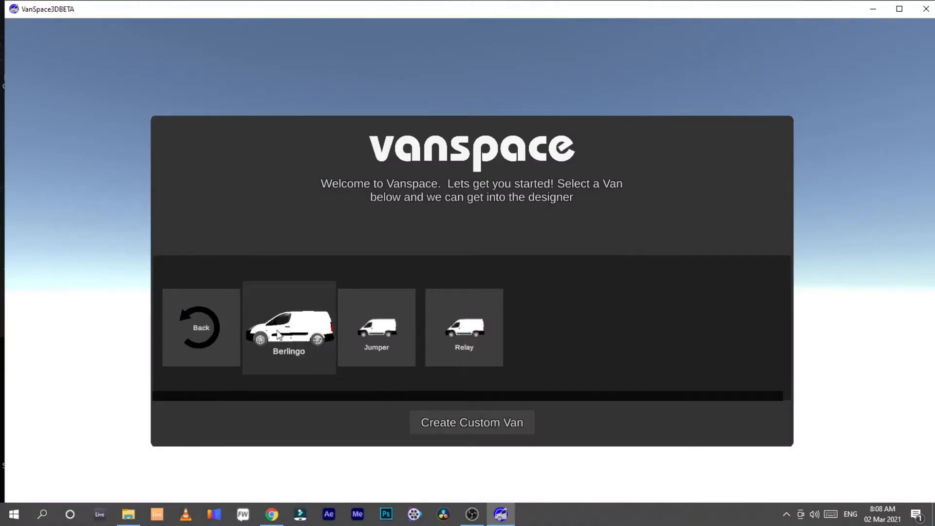
{"action": "left_click", "coordinate": [285, 334]}
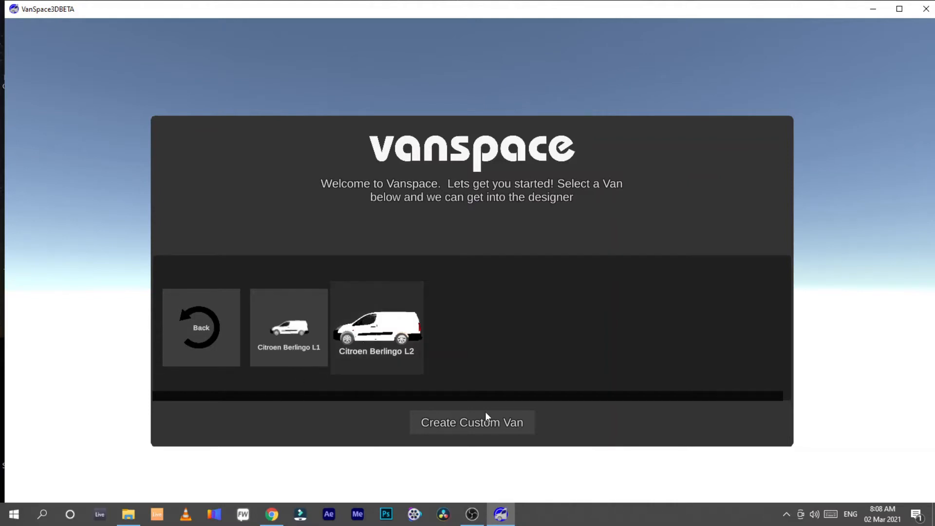
{"action": "left_click", "coordinate": [465, 423]}
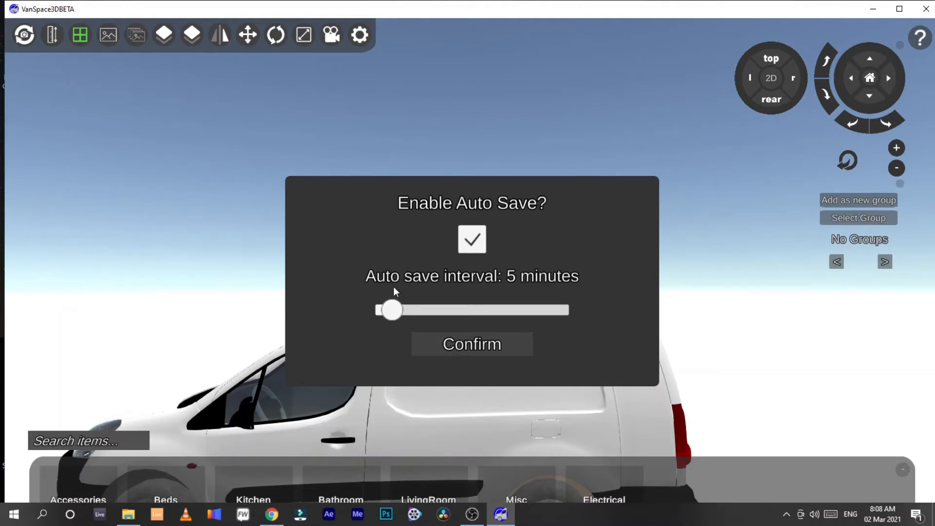
Step: Maximize the window, set the auto save interval to 60 minutes, disable auto save and confirm
{"action": "left_click", "coordinate": [899, 9]}
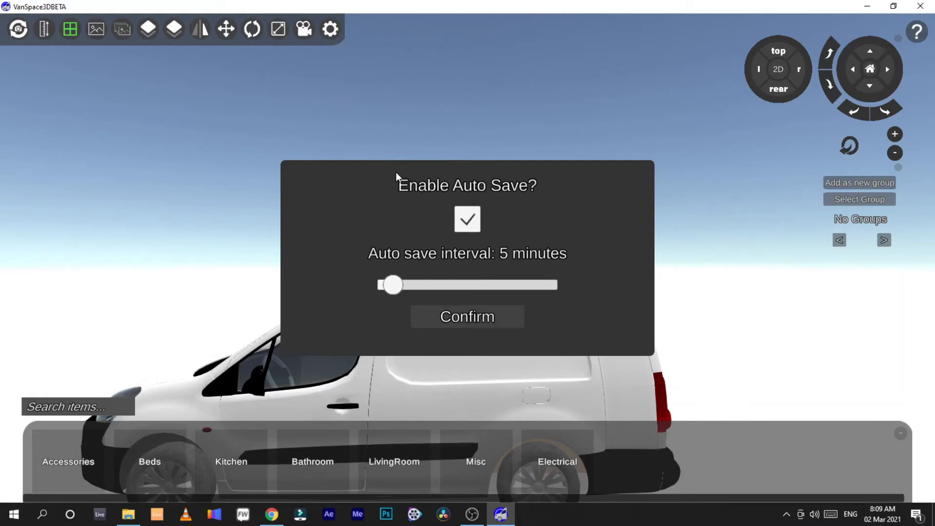
{"action": "left_click_drag", "start_coordinate": [476, 282], "coordinate": [572, 284]}
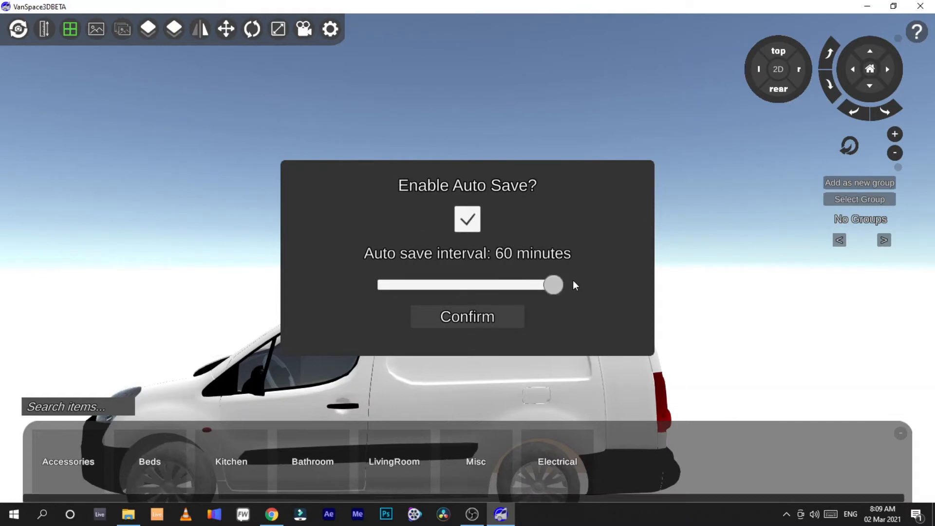
{"action": "left_click", "coordinate": [465, 223]}
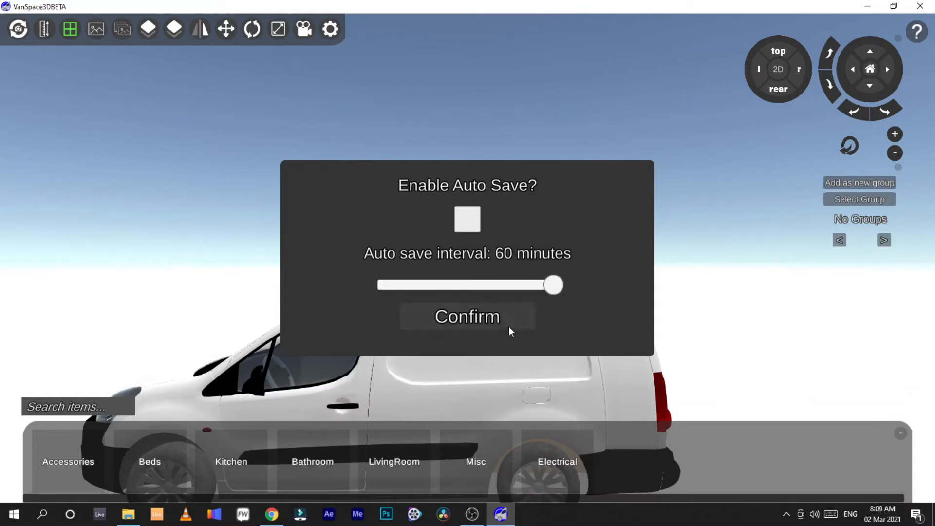
{"action": "left_click", "coordinate": [508, 326]}
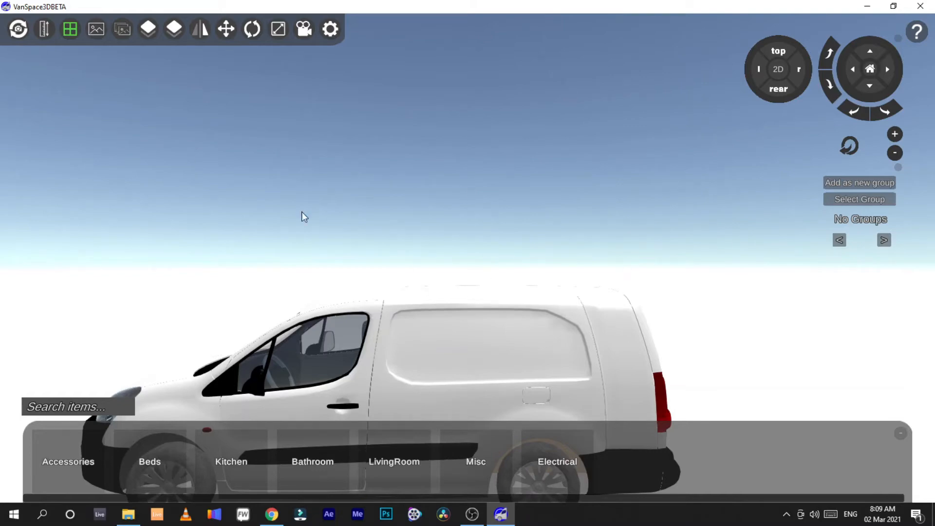
Step: Switch to the free camera, move the view forward and back, and lock the camera again
{"action": "left_click", "coordinate": [18, 27]}
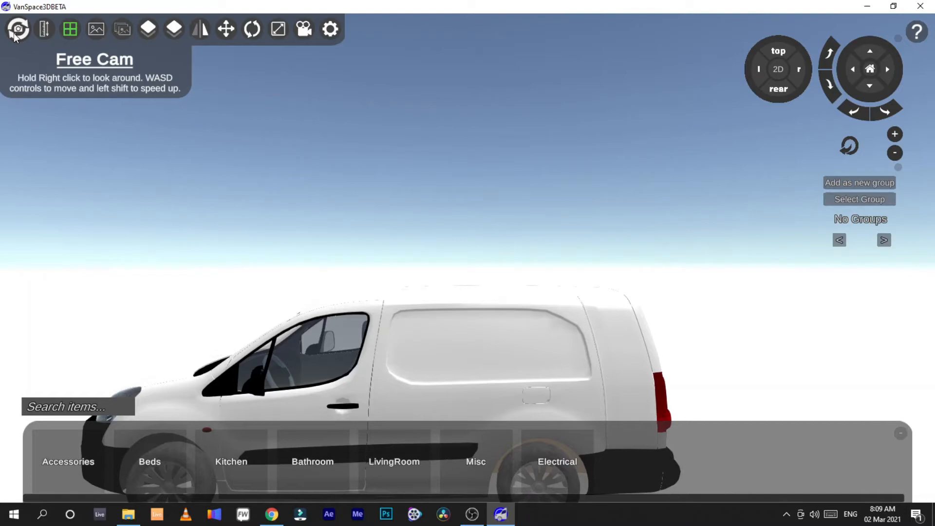
{"action": "left_click", "coordinate": [17, 30]}
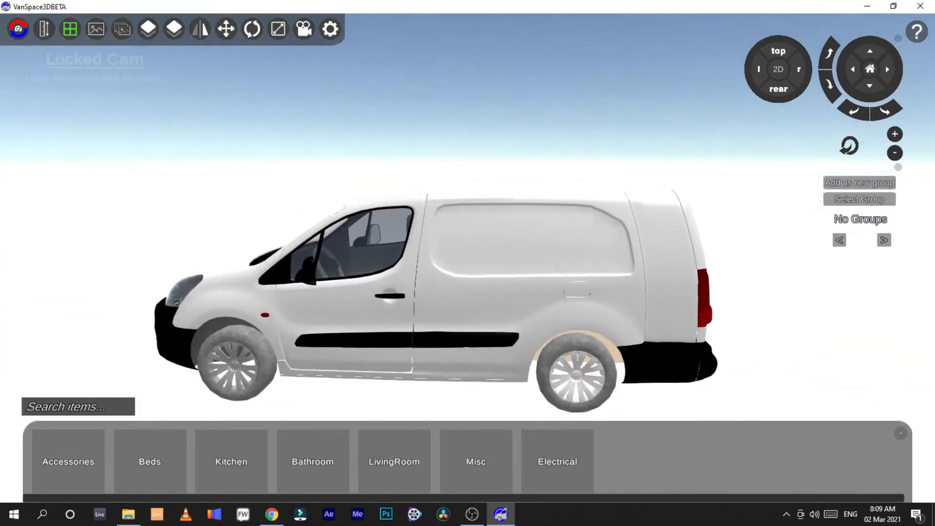
{"action": "key", "text": "w"}
{"action": "key", "text": "s"}
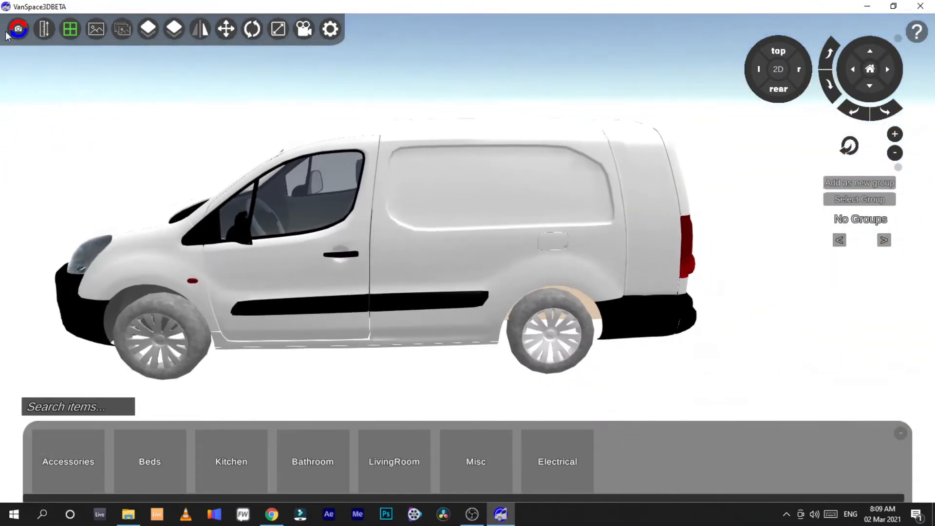
{"action": "left_click", "coordinate": [14, 30]}
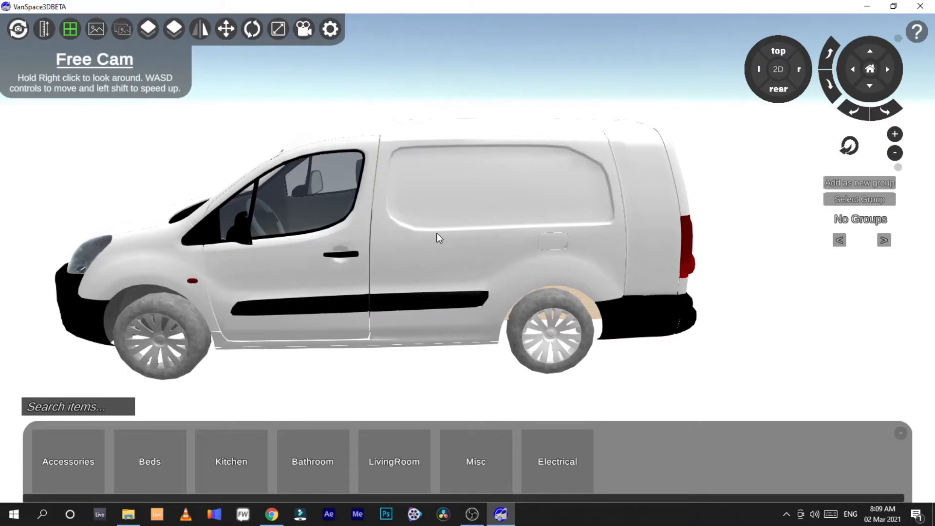
{"action": "key", "text": "w"}
{"action": "key", "text": "s"}
{"action": "key", "text": "w"}
{"action": "key", "text": "s"}
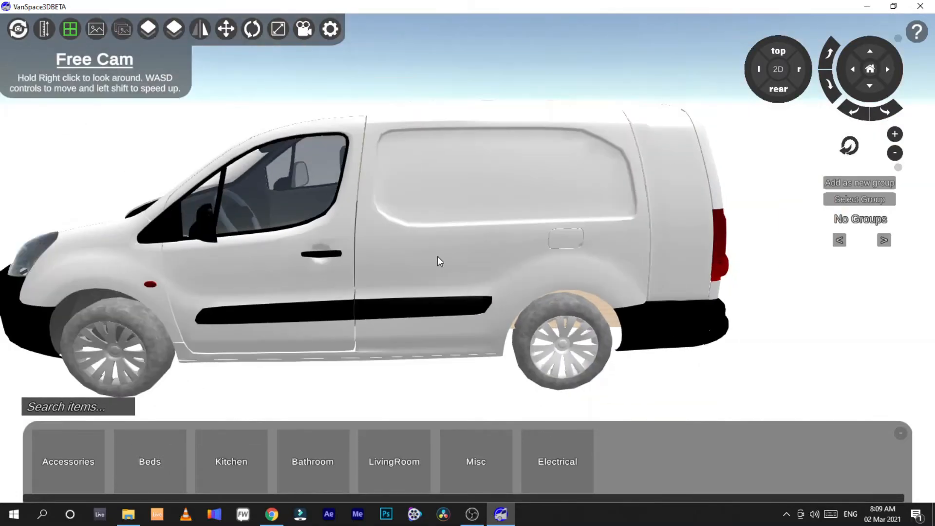
{"action": "left_click", "coordinate": [18, 30]}
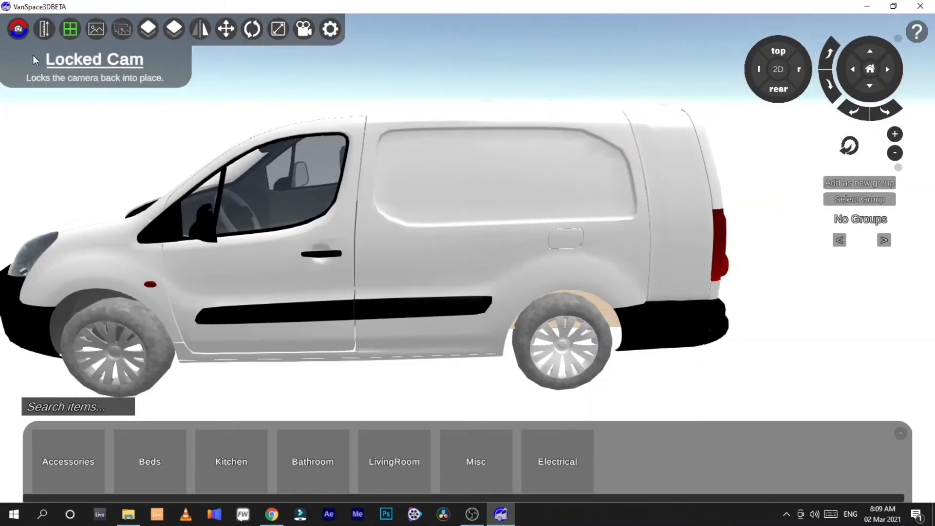
Step: Turn on measure mode and measure a distance along the van's side panel
{"action": "left_click", "coordinate": [43, 30]}
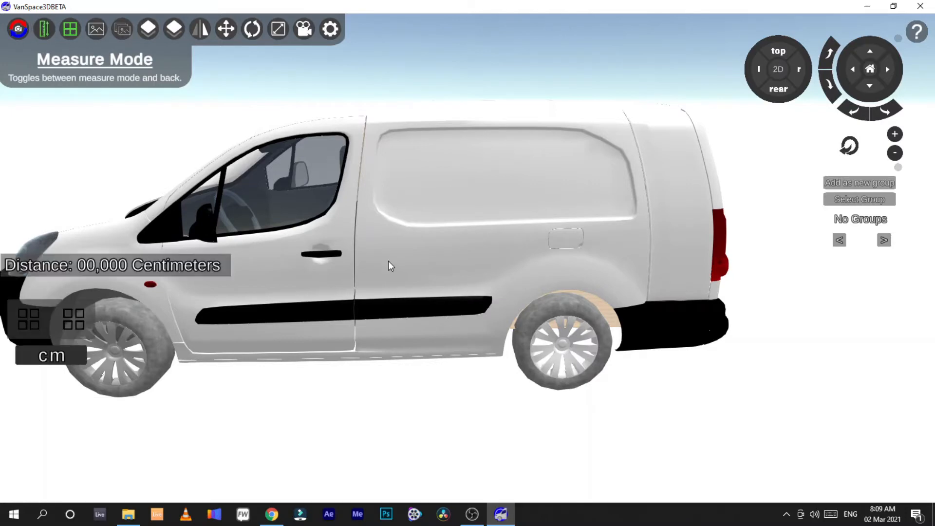
{"action": "mouse_move", "coordinate": [294, 285]}
{"action": "left_mouse_down"}
{"action": "mouse_move", "coordinate": [568, 277]}
{"action": "mouse_move", "coordinate": [520, 280]}
{"action": "left_mouse_up"}
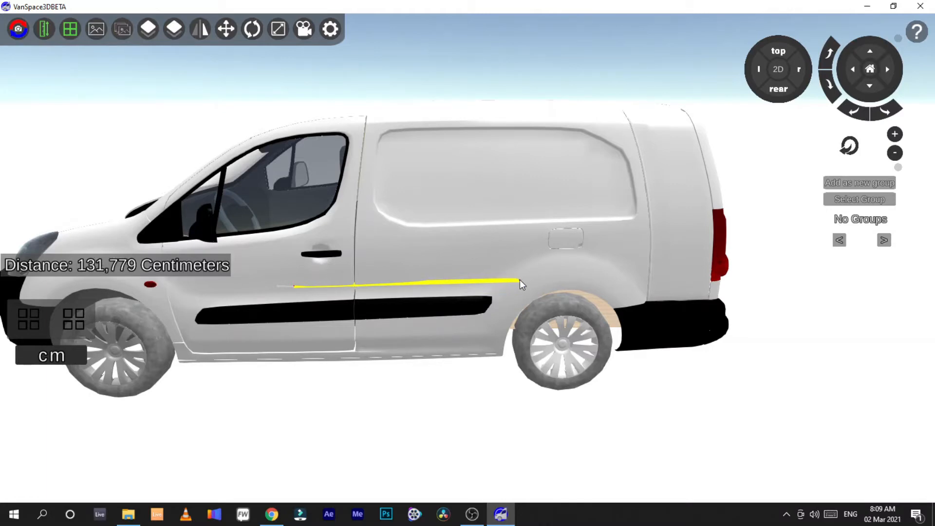
Step: Cycle the measurement units through meters and inches back to centimetres
{"action": "left_click", "coordinate": [69, 350]}
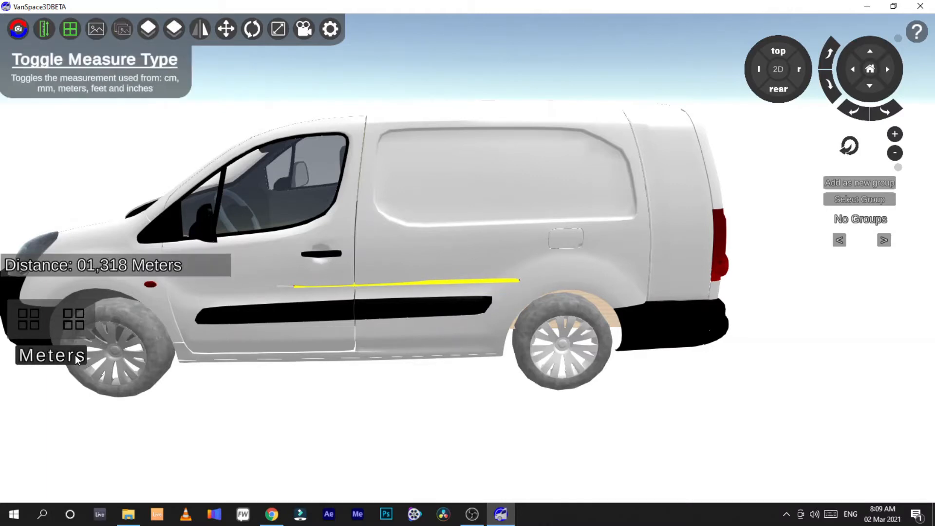
{"action": "left_click", "coordinate": [77, 359]}
{"action": "left_click", "coordinate": [68, 361]}
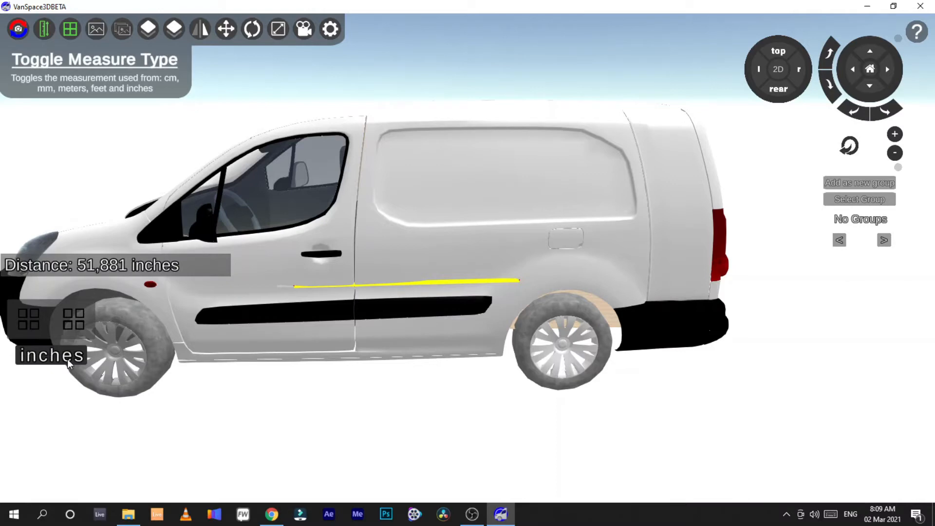
{"action": "left_click", "coordinate": [68, 358]}
{"action": "left_click", "coordinate": [67, 358]}
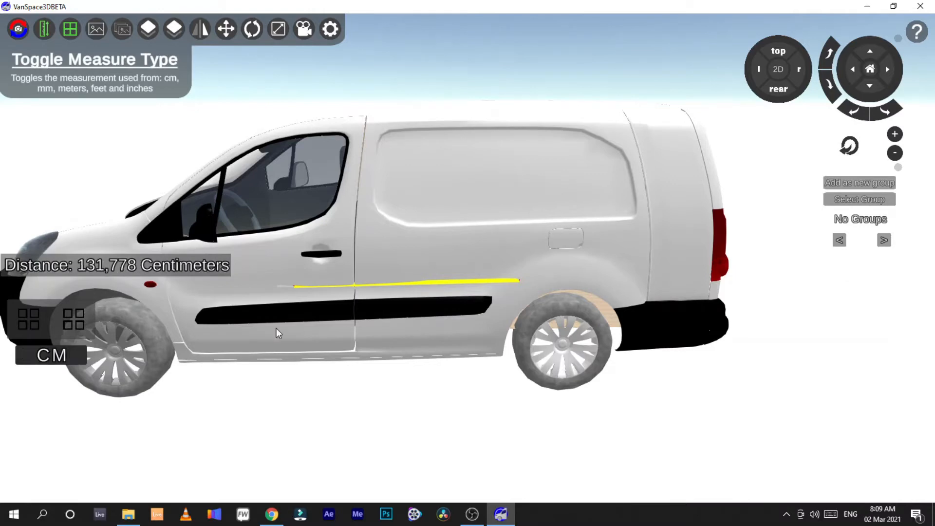
Step: Take another measurement near the front wheel arch and leave measure mode
{"action": "left_click", "coordinate": [376, 268]}
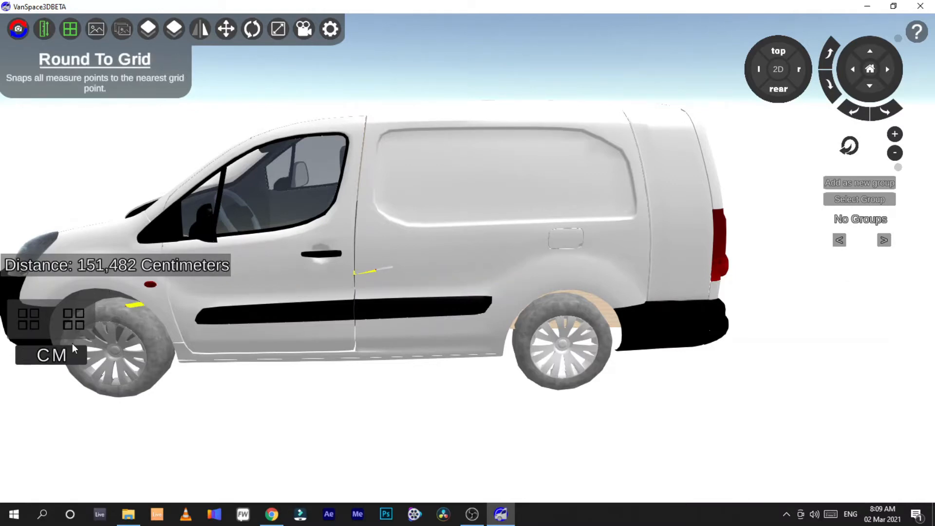
{"action": "left_click", "coordinate": [41, 30]}
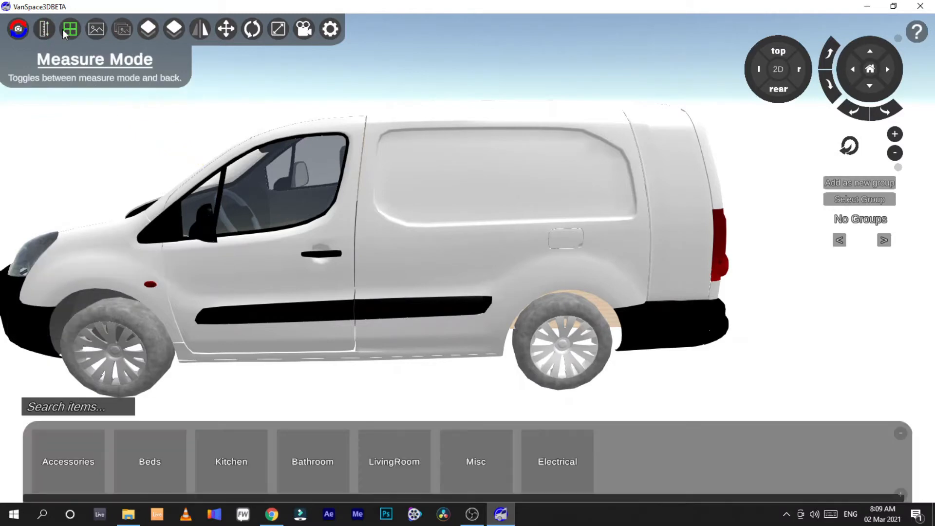
Step: Show the floor grid around the van and hide it again
{"action": "right_click_drag", "start_coordinate": [548, 239], "coordinate": [487, 263]}
{"action": "scroll", "coordinate": [439, 262], "scroll_direction": "down", "scroll_amount": 5}
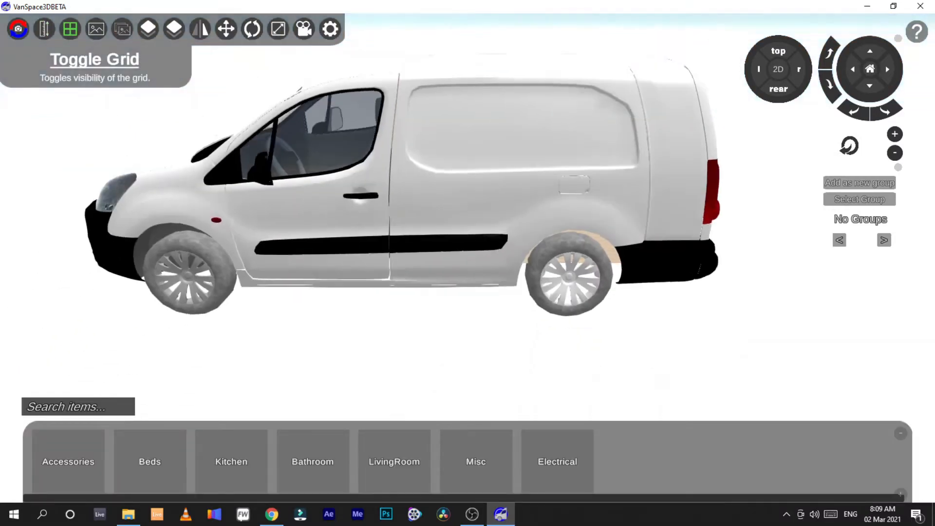
{"action": "left_click", "coordinate": [74, 35]}
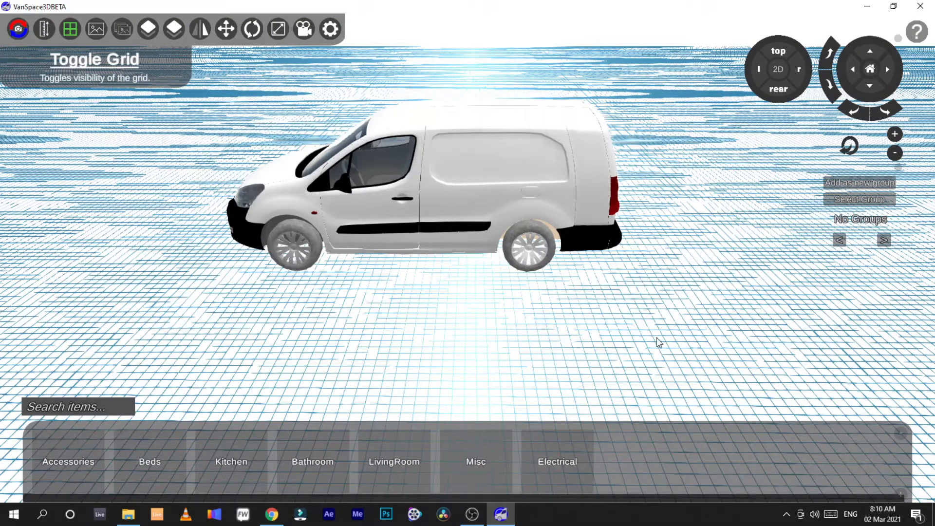
{"action": "left_click", "coordinate": [64, 31]}
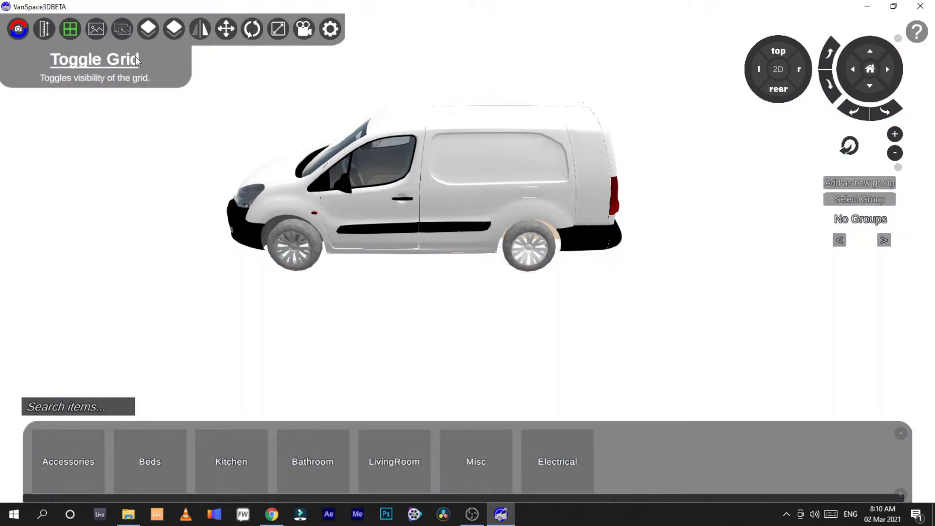
Step: Hide the van's side body panels to reveal the cargo area
{"action": "right_click_drag", "start_coordinate": [564, 266], "coordinate": [476, 263]}
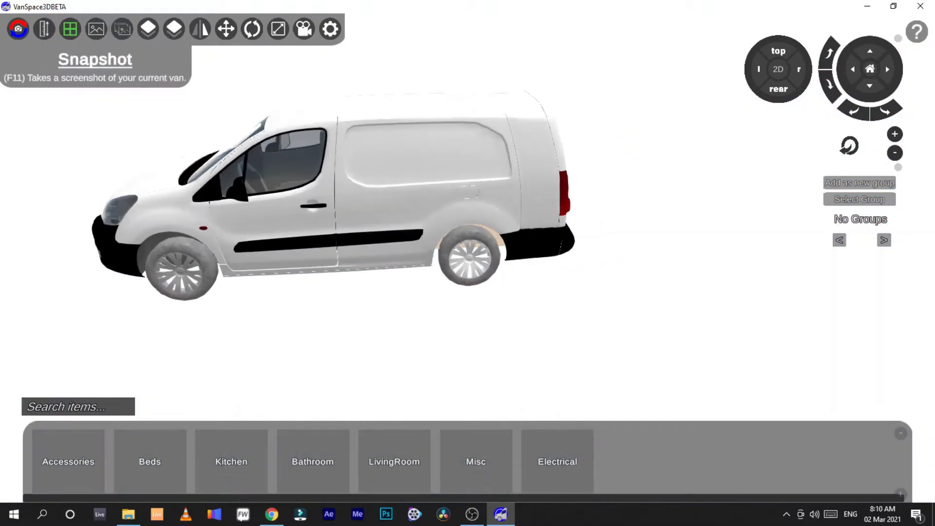
{"action": "scroll", "coordinate": [476, 263], "scroll_direction": "up", "scroll_amount": 3}
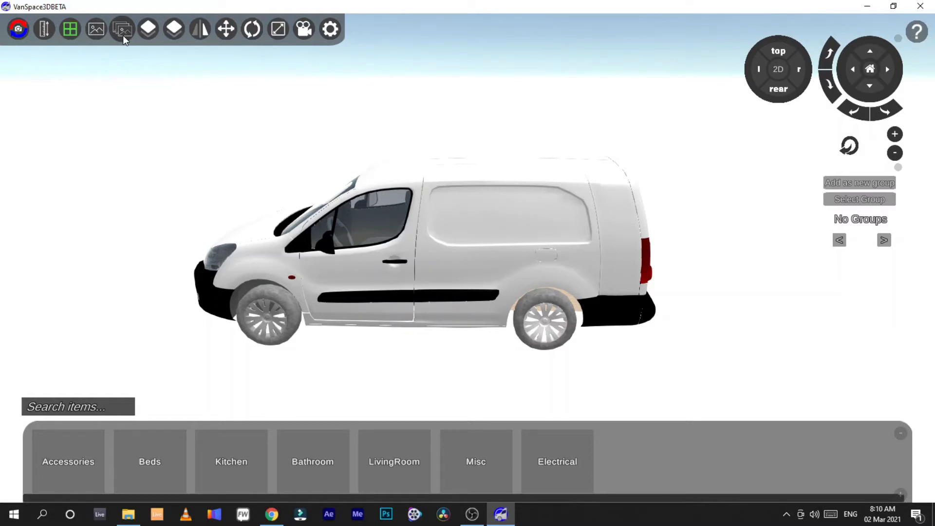
{"action": "left_click", "coordinate": [149, 31]}
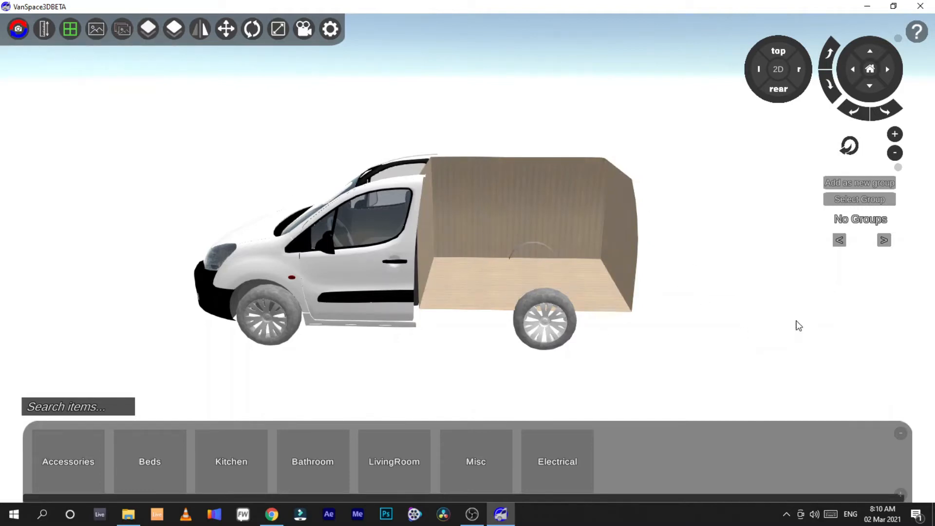
Step: Move the camera into and around the cargo area to inspect its interior
{"action": "key", "text": "w"}
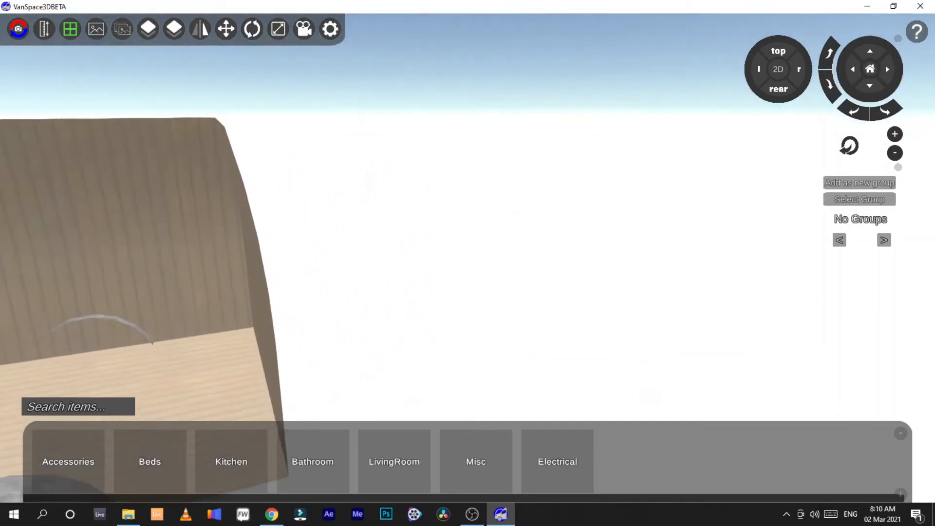
{"action": "key", "text": "w"}
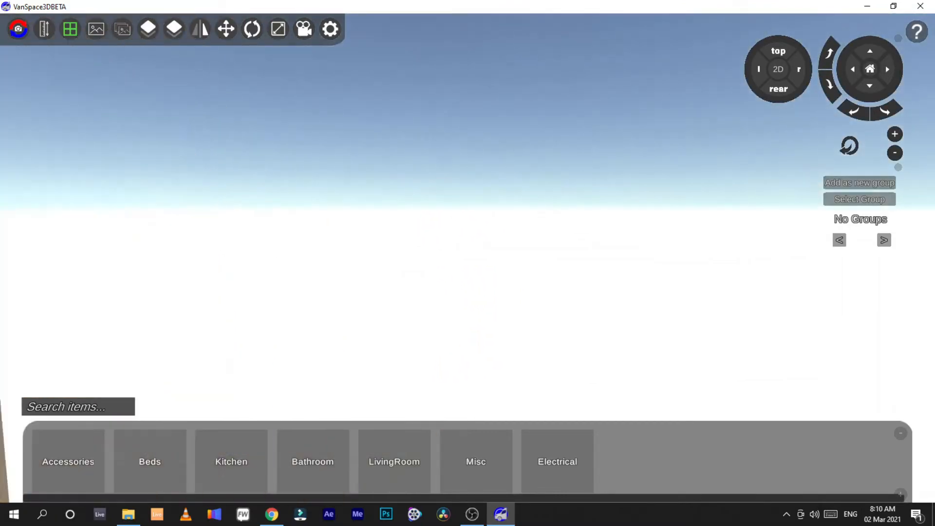
{"action": "key", "text": "w"}
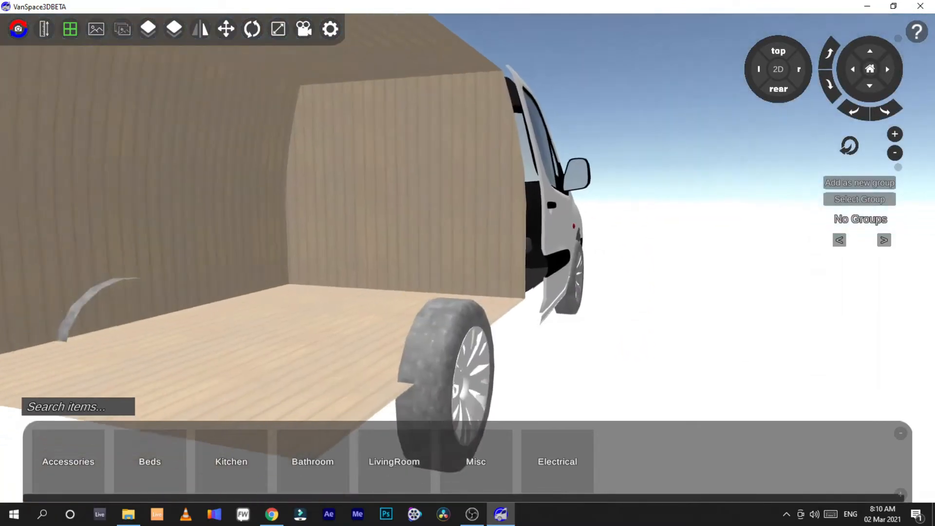
{"action": "key", "text": "s"}
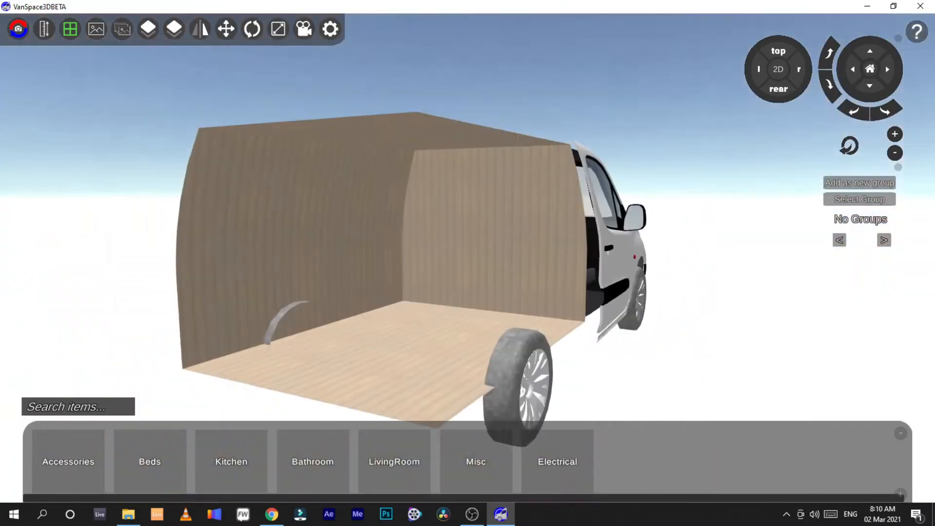
{"action": "key", "text": "s"}
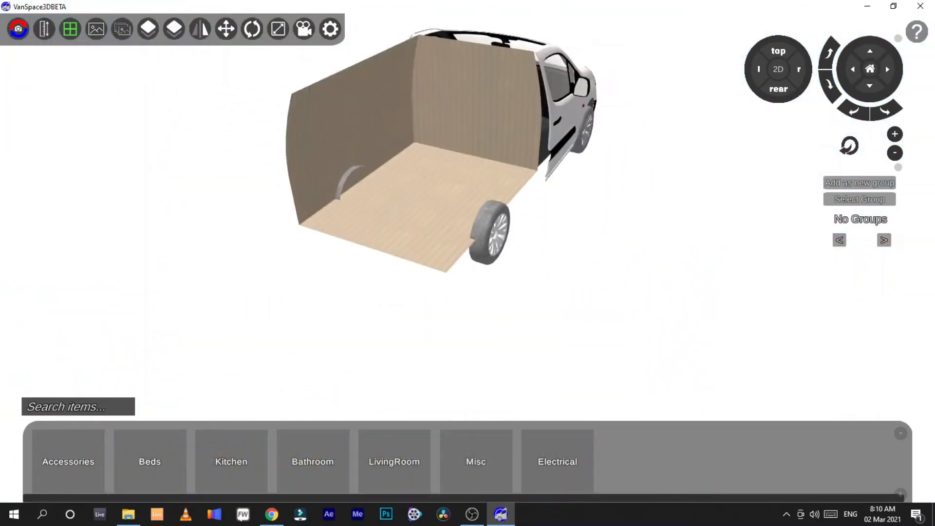
{"action": "right_click_drag", "start_coordinate": [467, 258], "coordinate": [453, 253]}
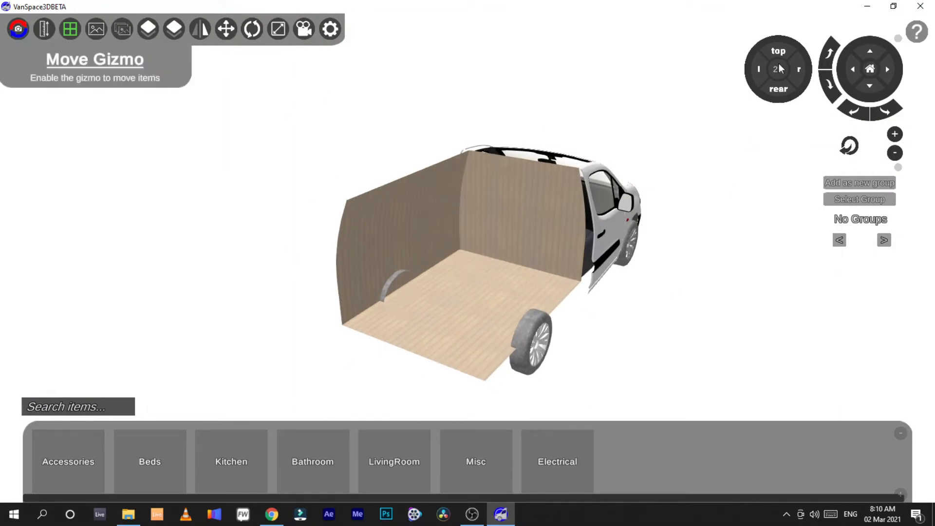
Step: Hide the van's bulkhead behind the front seats
{"action": "left_click", "coordinate": [174, 29]}
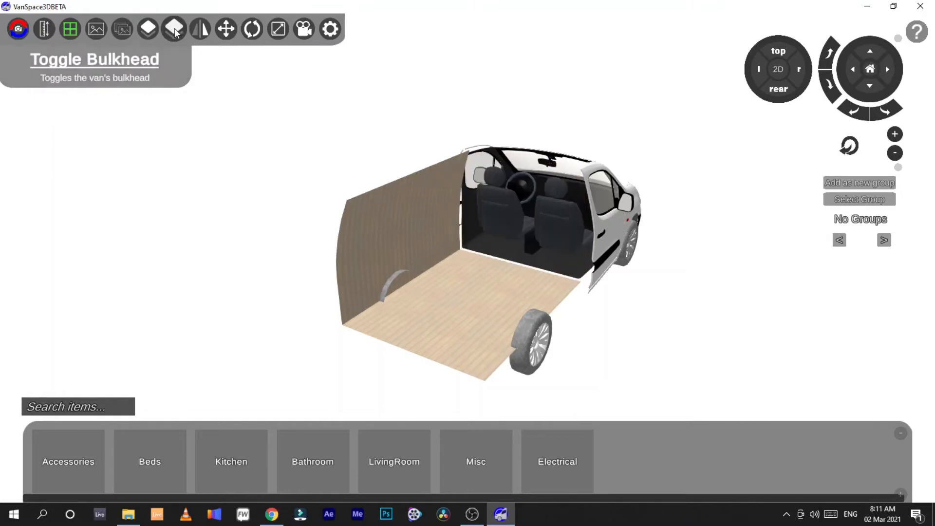
{"action": "left_click", "coordinate": [175, 29]}
{"action": "left_click", "coordinate": [174, 29]}
Step: Try the Mirror Van option for left- or right-hand drive
{"action": "right_click_drag", "start_coordinate": [609, 276], "coordinate": [62, 107]}
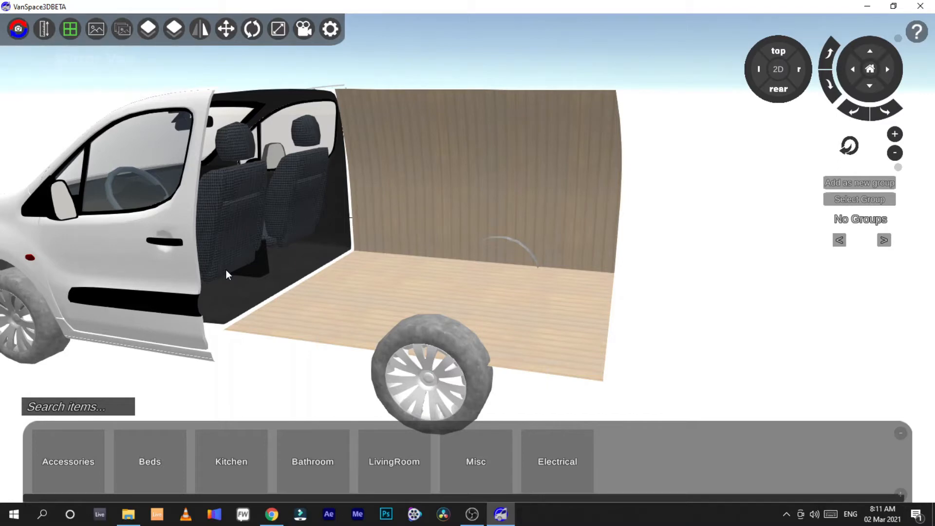
{"action": "left_click", "coordinate": [198, 30]}
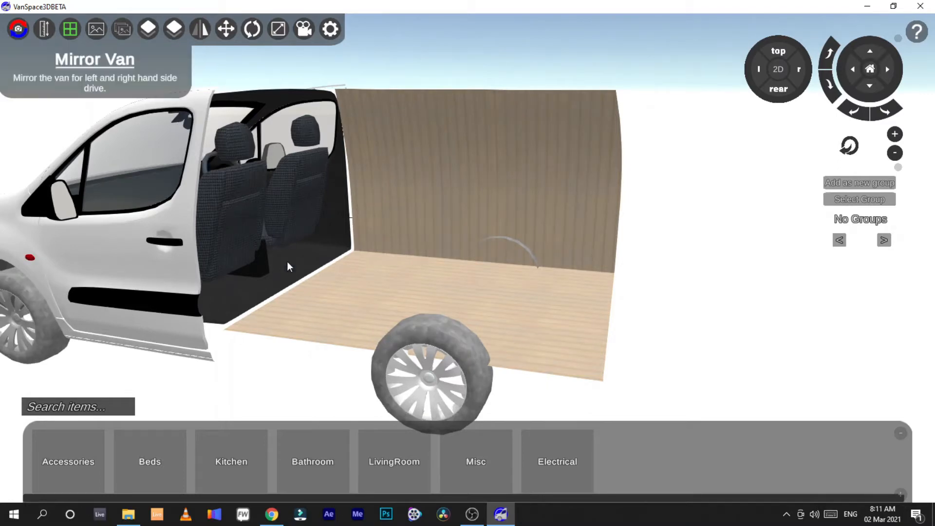
{"action": "right_click_drag", "start_coordinate": [467, 263], "coordinate": [462, 289]}
{"action": "scroll", "coordinate": [516, 341], "scroll_direction": "down", "scroll_amount": 2}
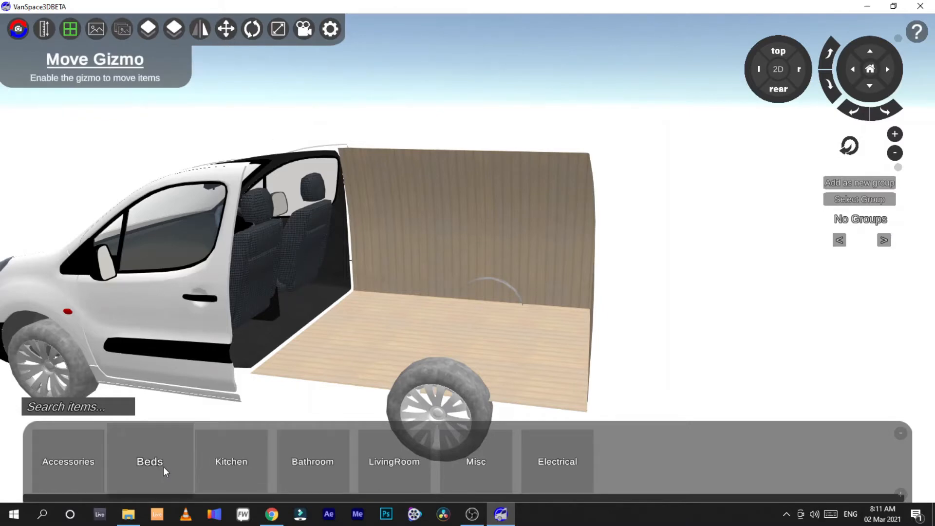
Step: Open the Kitchen items and drag a cabinet into the cargo area behind the seats
{"action": "left_click", "coordinate": [257, 468]}
{"action": "left_click", "coordinate": [127, 466]}
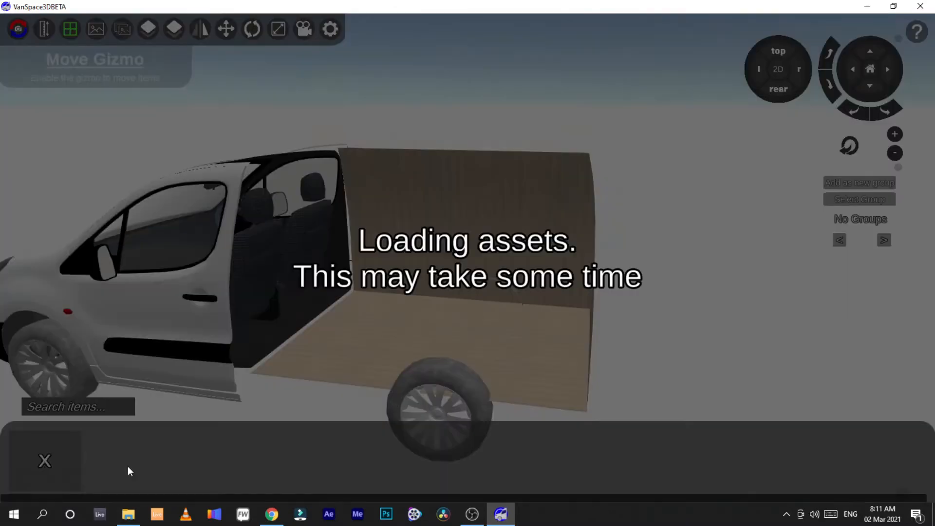
{"action": "left_click_drag", "start_coordinate": [182, 454], "coordinate": [385, 335]}
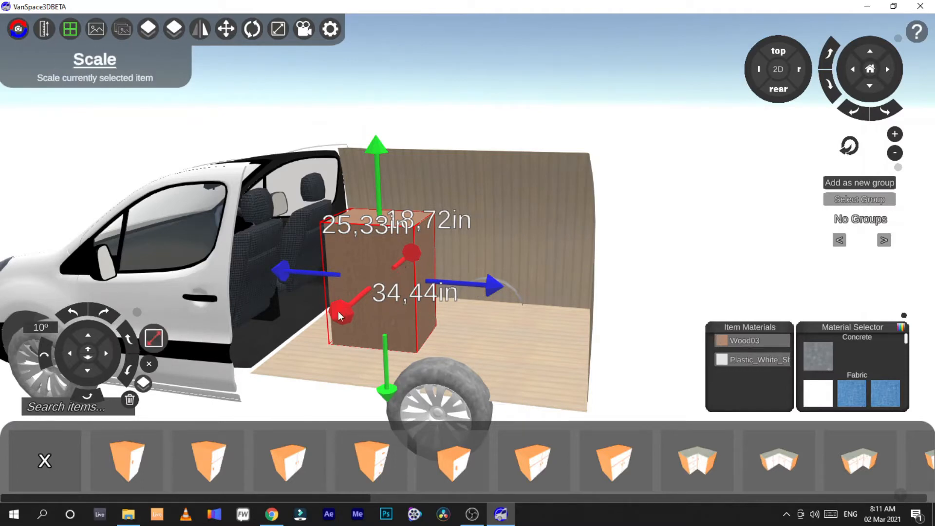
Step: Nudge the cabinet into position with the move gizmo, then switch to the rotate gizmo
{"action": "left_click_drag", "start_coordinate": [338, 312], "coordinate": [410, 311]}
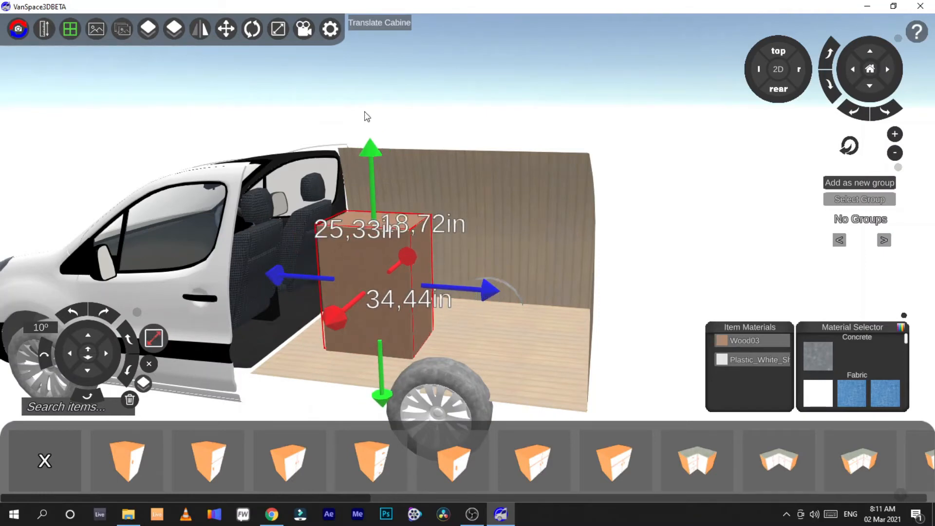
{"action": "mouse_move", "coordinate": [370, 147]}
{"action": "left_mouse_down"}
{"action": "mouse_move", "coordinate": [373, 173]}
{"action": "mouse_move", "coordinate": [362, 133]}
{"action": "left_mouse_up"}
{"action": "mouse_move", "coordinate": [487, 276]}
{"action": "left_mouse_down"}
{"action": "mouse_move", "coordinate": [537, 274]}
{"action": "mouse_move", "coordinate": [484, 266]}
{"action": "mouse_move", "coordinate": [487, 273]}
{"action": "left_mouse_up"}
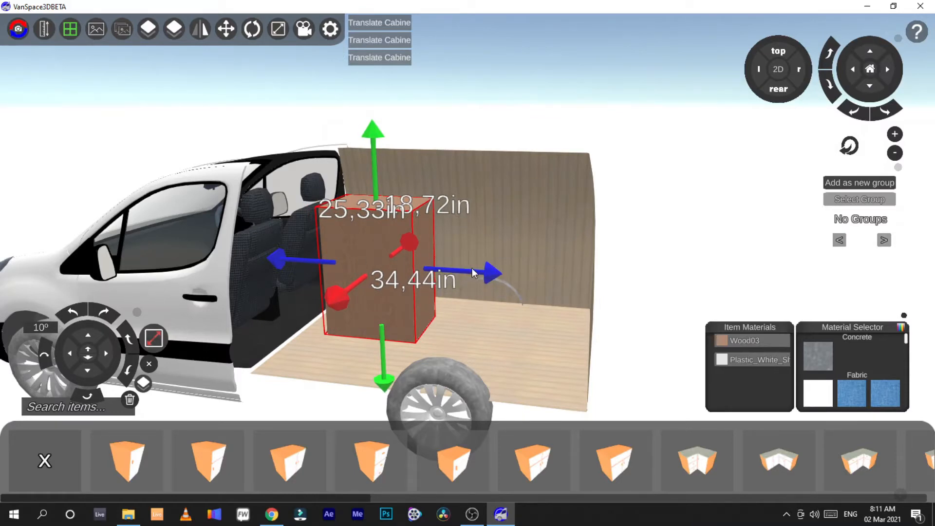
{"action": "left_click_drag", "start_coordinate": [472, 268], "coordinate": [475, 299]}
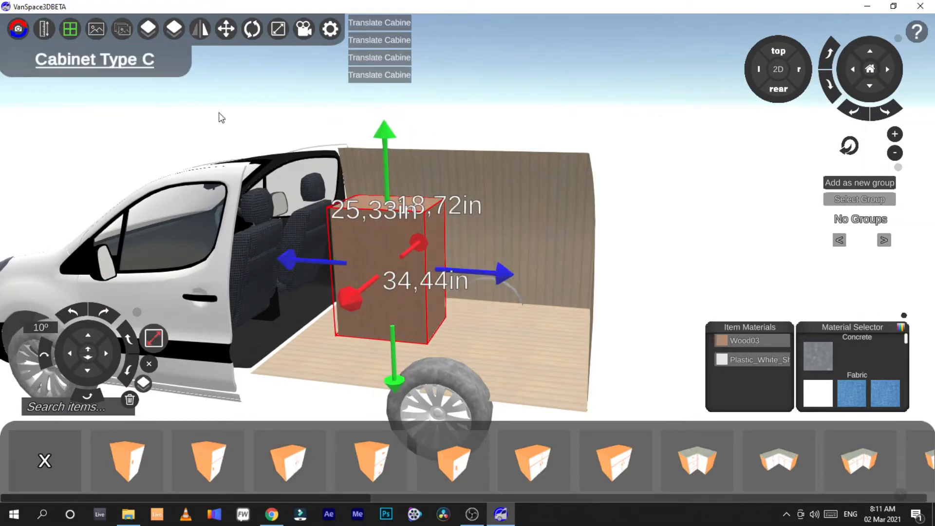
{"action": "left_click", "coordinate": [249, 37]}
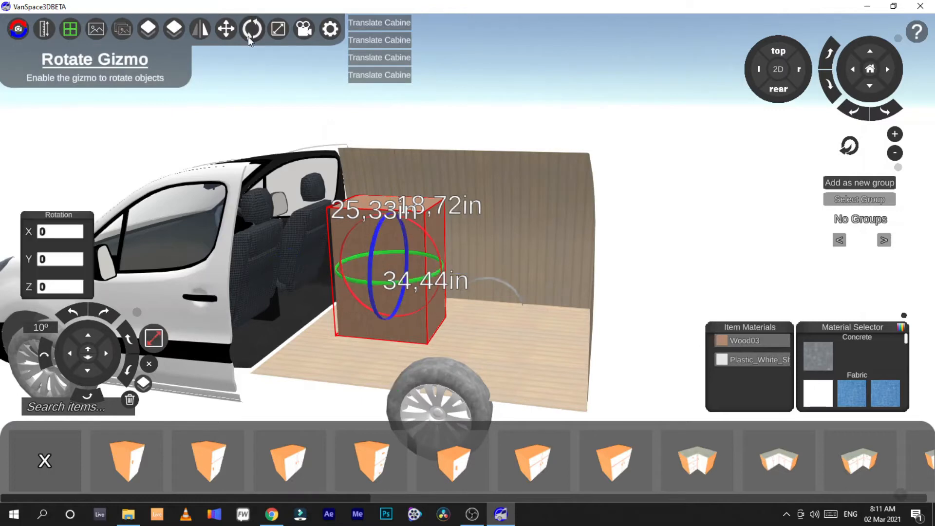
Step: Rotate the cabinet in the cargo area with the rotate gizmo
{"action": "left_click_drag", "start_coordinate": [379, 236], "coordinate": [407, 285]}
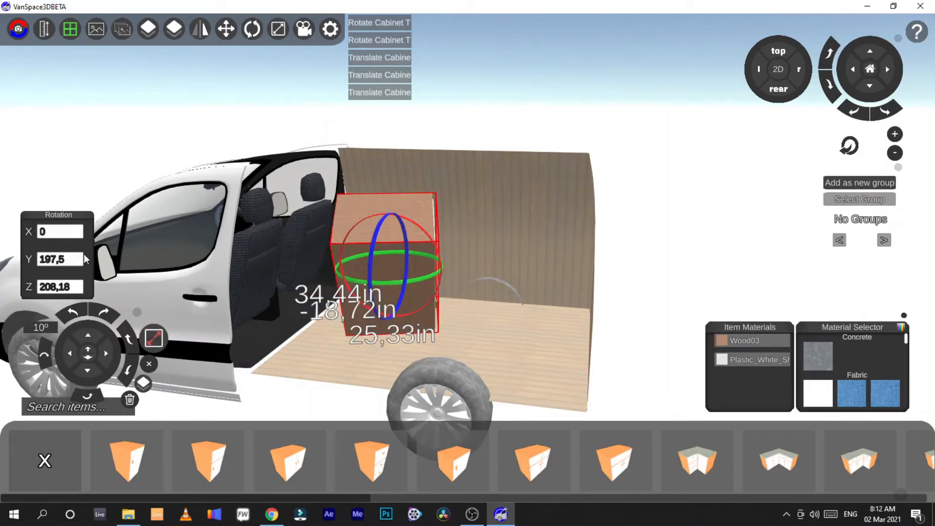
Step: Open cinematic mode and move the camera around the van with the vertical, depth, angle and zoom controls
{"action": "left_click", "coordinate": [302, 31]}
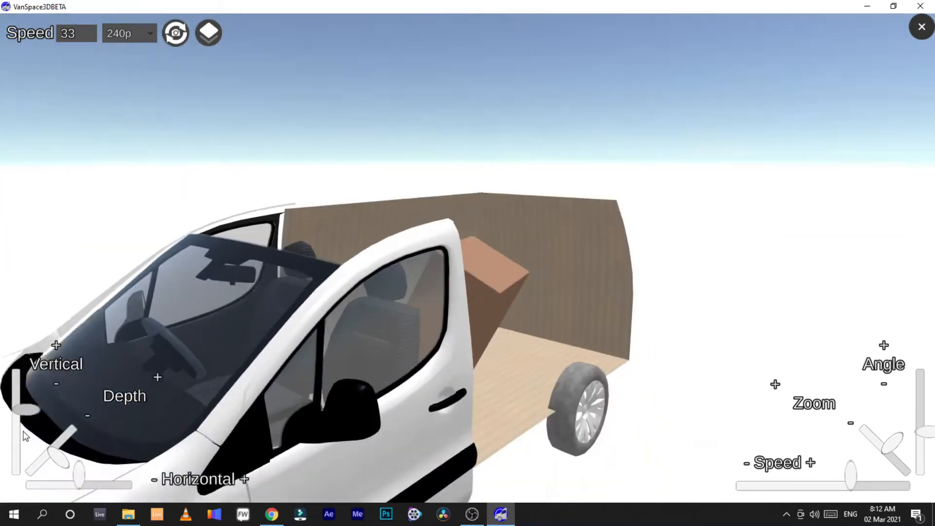
{"action": "left_click_drag", "start_coordinate": [24, 373], "coordinate": [23, 425]}
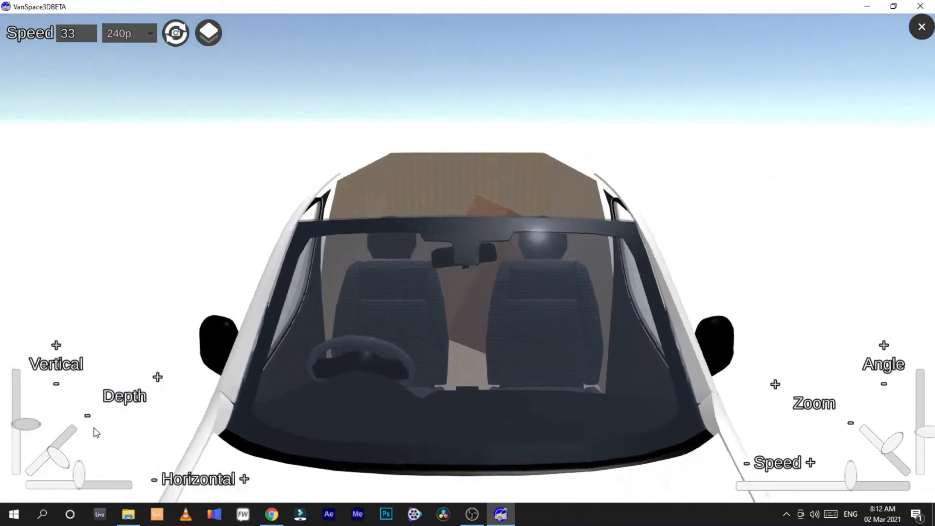
{"action": "left_click_drag", "start_coordinate": [59, 458], "coordinate": [108, 482]}
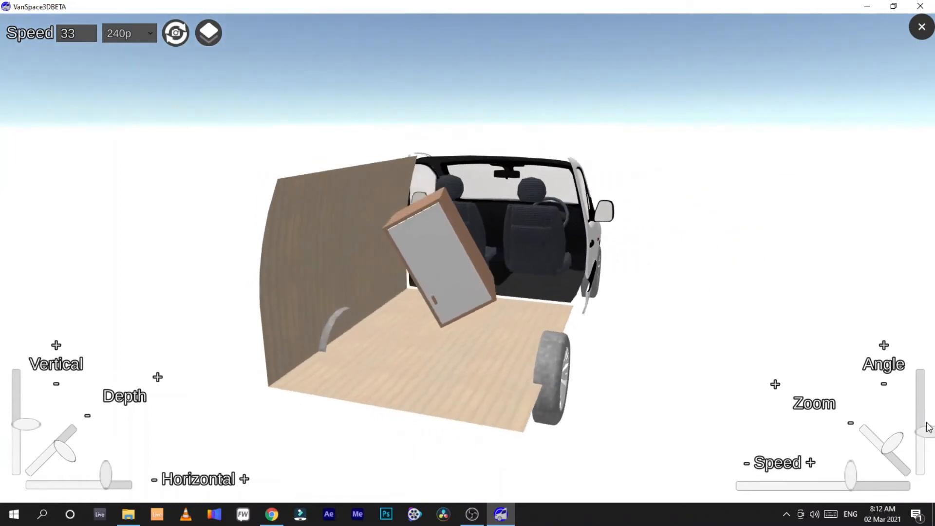
{"action": "left_click_drag", "start_coordinate": [924, 431], "coordinate": [877, 444]}
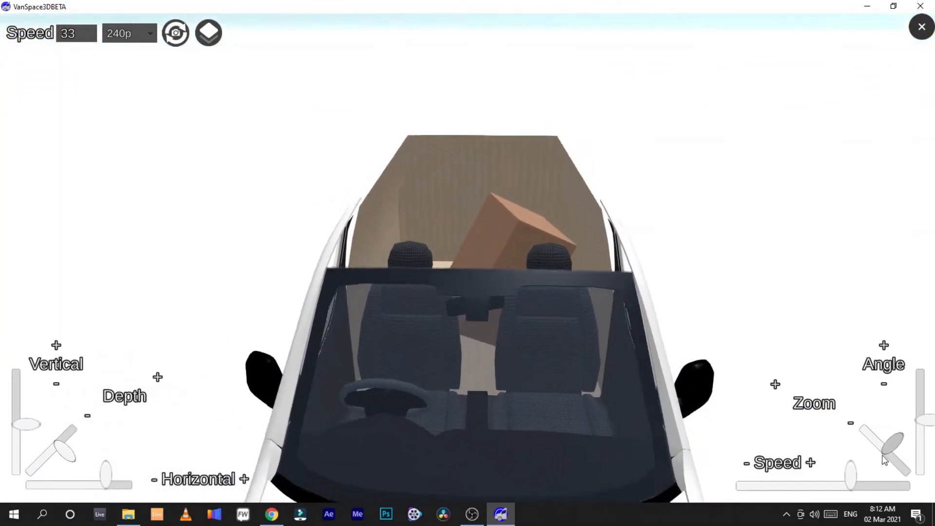
{"action": "left_click_drag", "start_coordinate": [850, 482], "coordinate": [822, 493]}
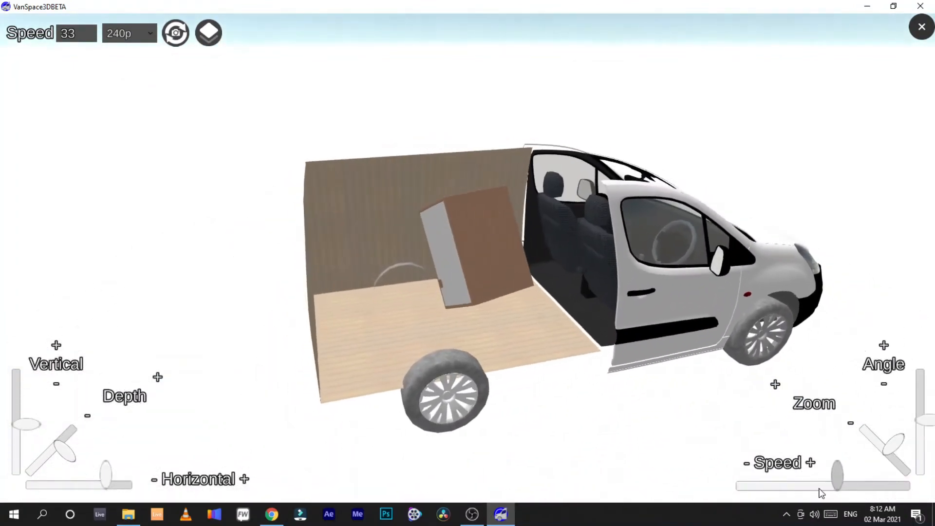
Step: Set the cinematic output resolution to 1080p and exit cinematic mode
{"action": "left_click", "coordinate": [146, 35]}
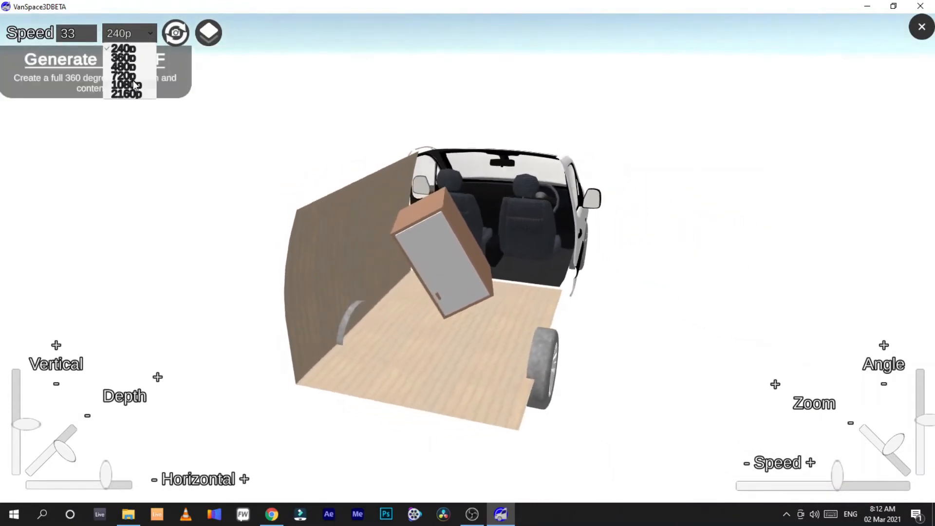
{"action": "left_click", "coordinate": [135, 85]}
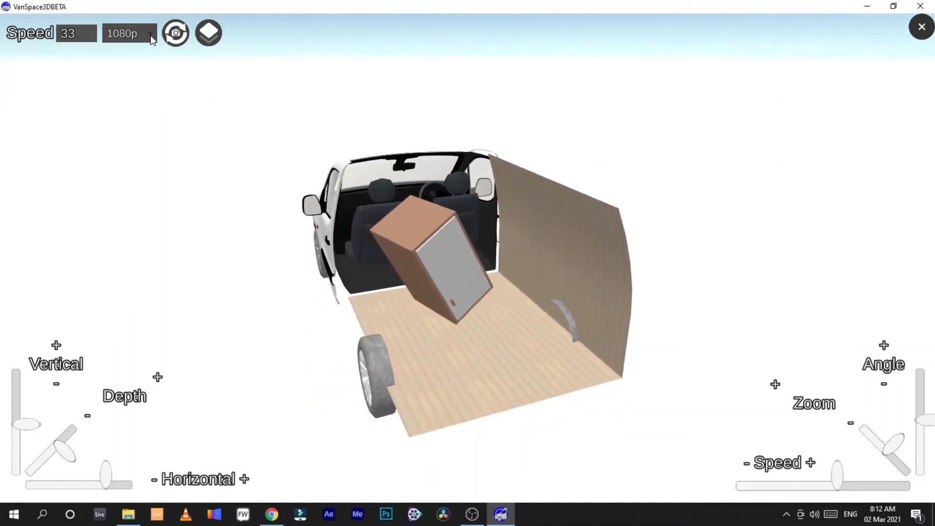
{"action": "left_click", "coordinate": [83, 33]}
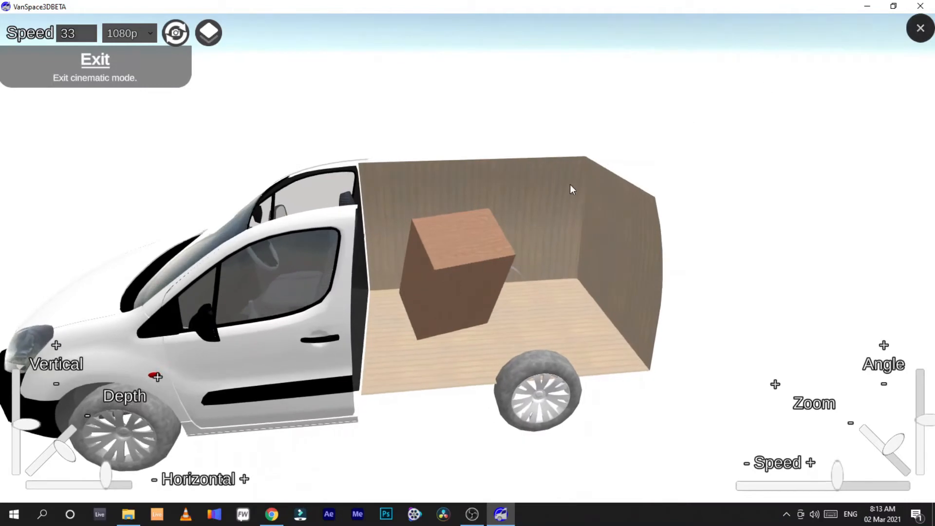
{"action": "key", "text": "Escape"}
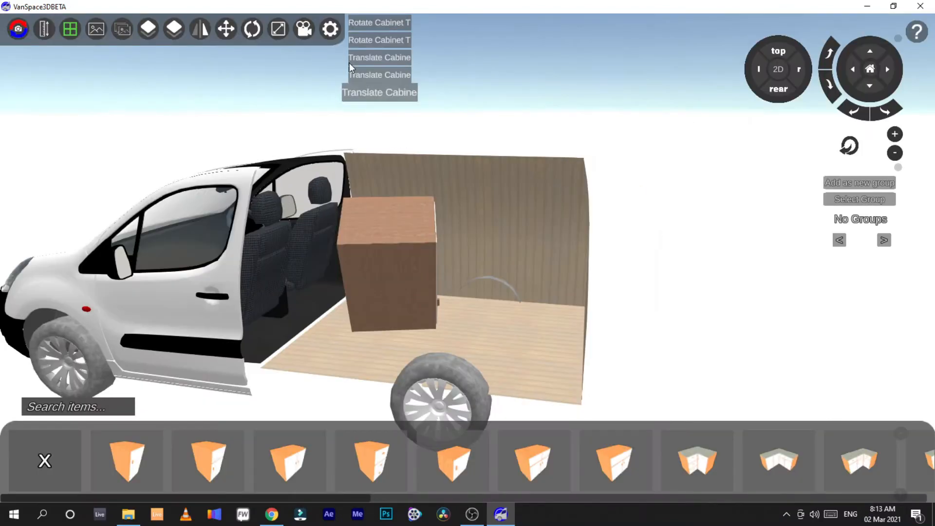
Step: Open Van Options, paint the van olive green and move the Time of Day slider towards midday
{"action": "left_click", "coordinate": [330, 28]}
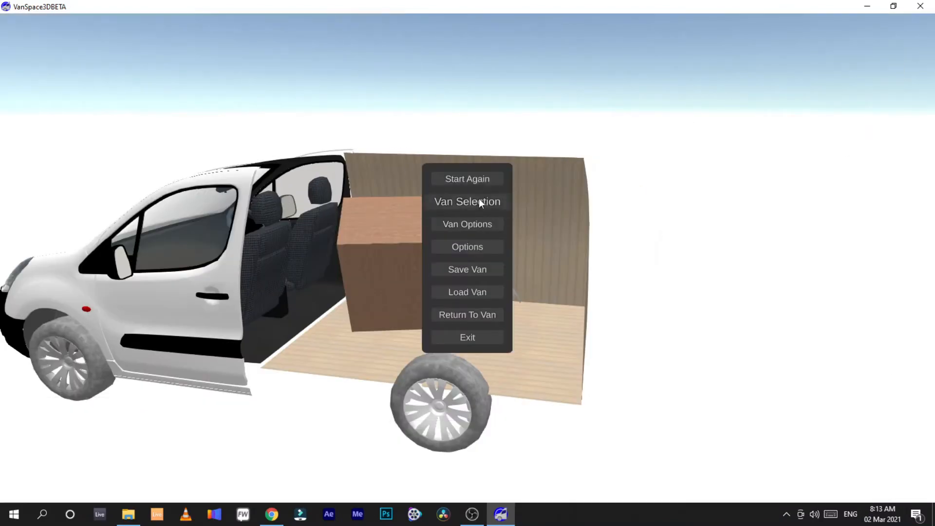
{"action": "left_click", "coordinate": [475, 225]}
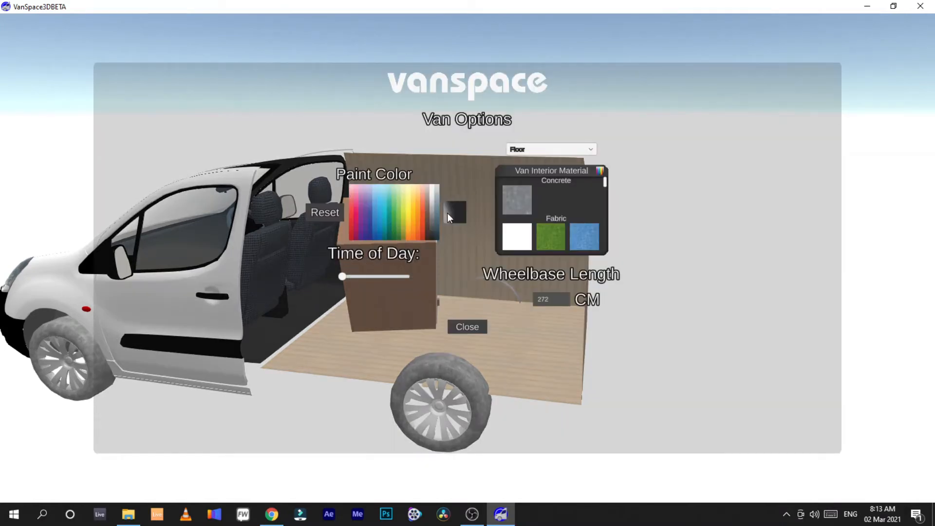
{"action": "left_click", "coordinate": [405, 233]}
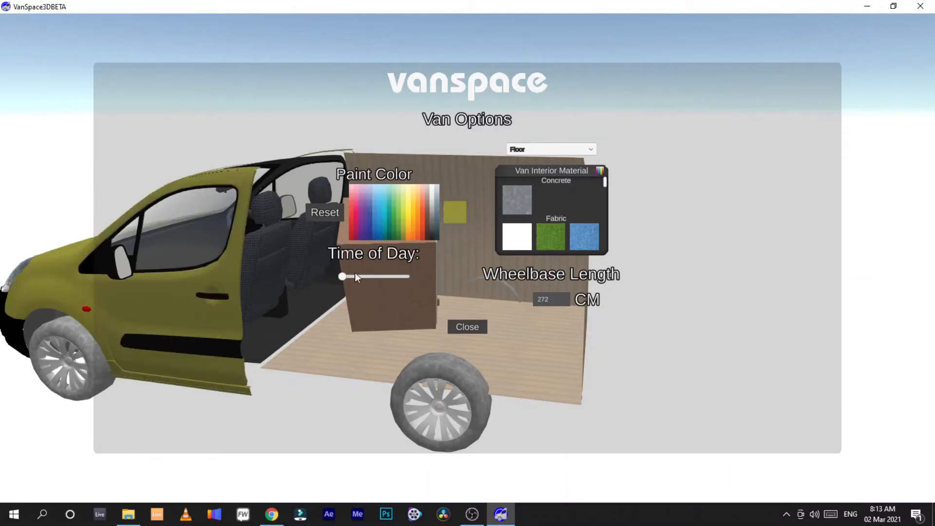
{"action": "left_click_drag", "start_coordinate": [342, 278], "coordinate": [379, 279]}
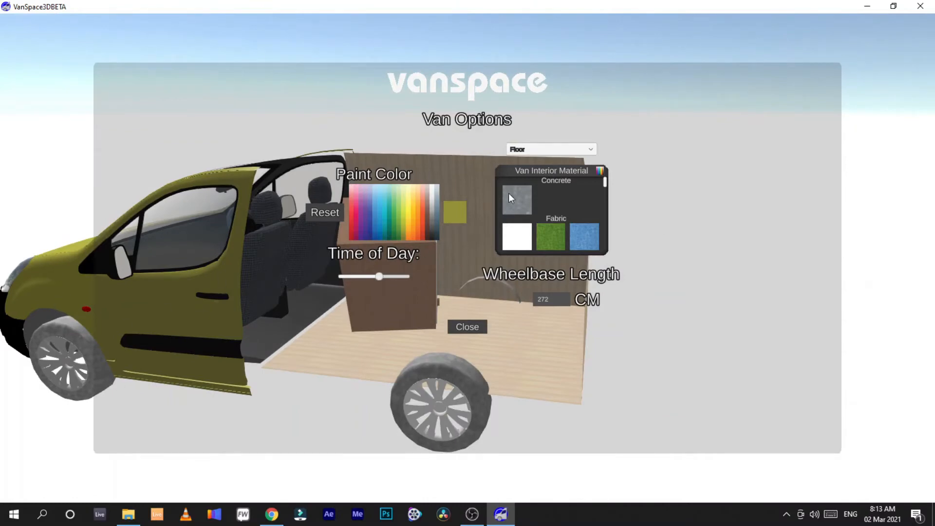
Step: Browse the floor materials and apply a grey weathered wood finish to the van floor
{"action": "scroll", "coordinate": [578, 211], "scroll_direction": "down", "scroll_amount": 5}
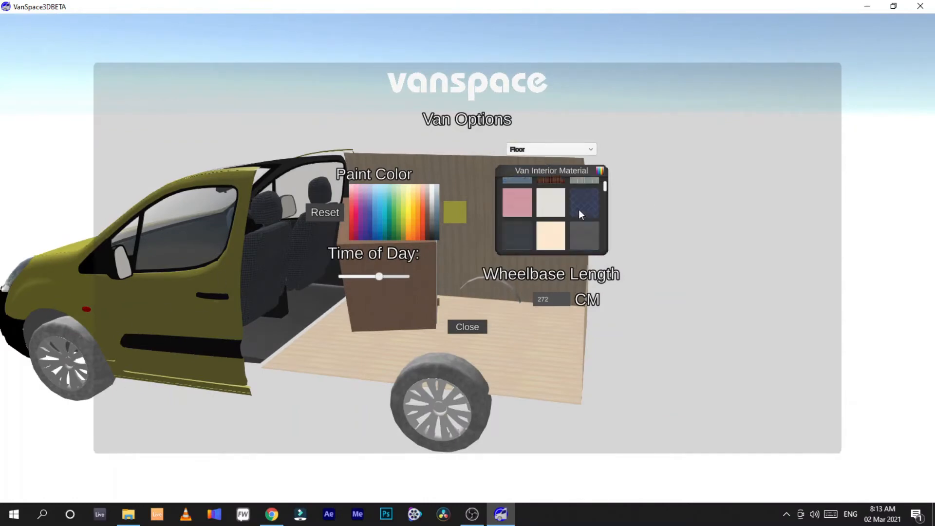
{"action": "scroll", "coordinate": [552, 218], "scroll_direction": "down", "scroll_amount": 3}
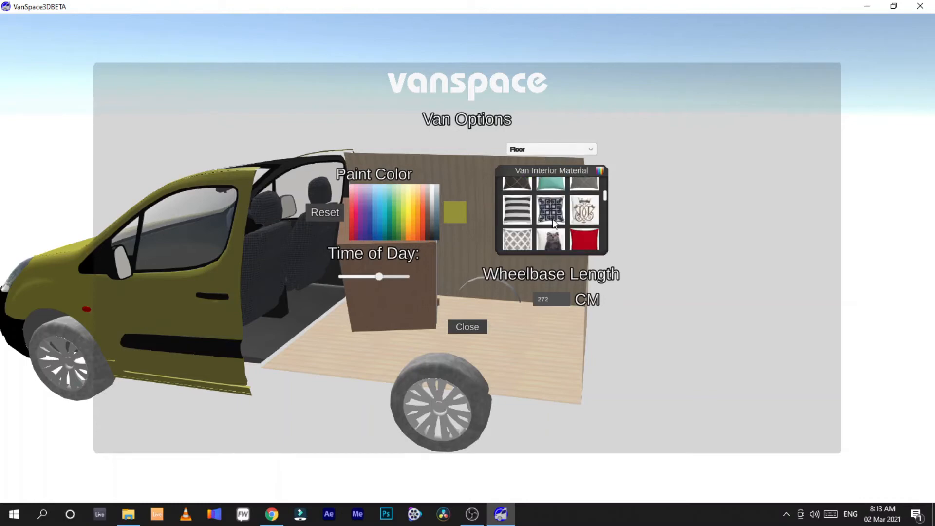
{"action": "scroll", "coordinate": [553, 218], "scroll_direction": "down", "scroll_amount": 5}
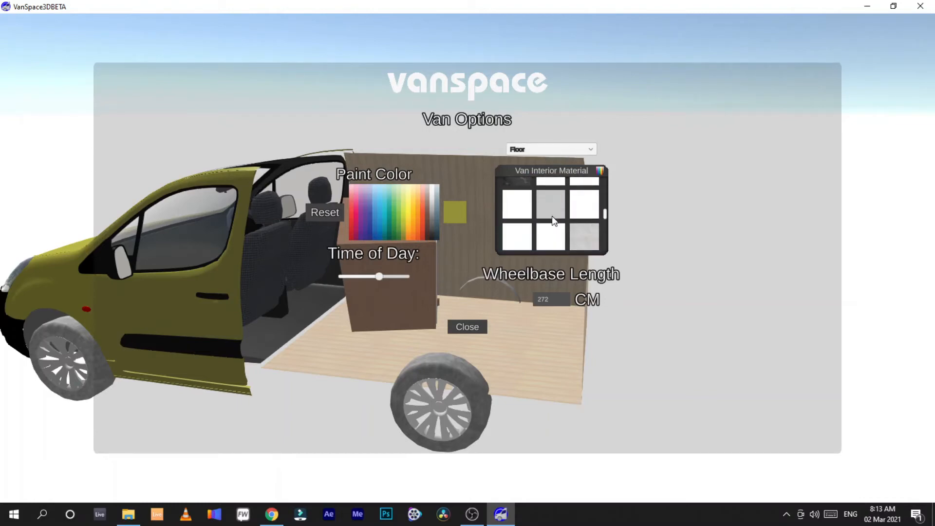
{"action": "scroll", "coordinate": [552, 217], "scroll_direction": "down", "scroll_amount": 3}
{"action": "left_click_drag", "start_coordinate": [604, 224], "coordinate": [585, 215]}
{"action": "scroll", "coordinate": [586, 214], "scroll_direction": "up", "scroll_amount": 3}
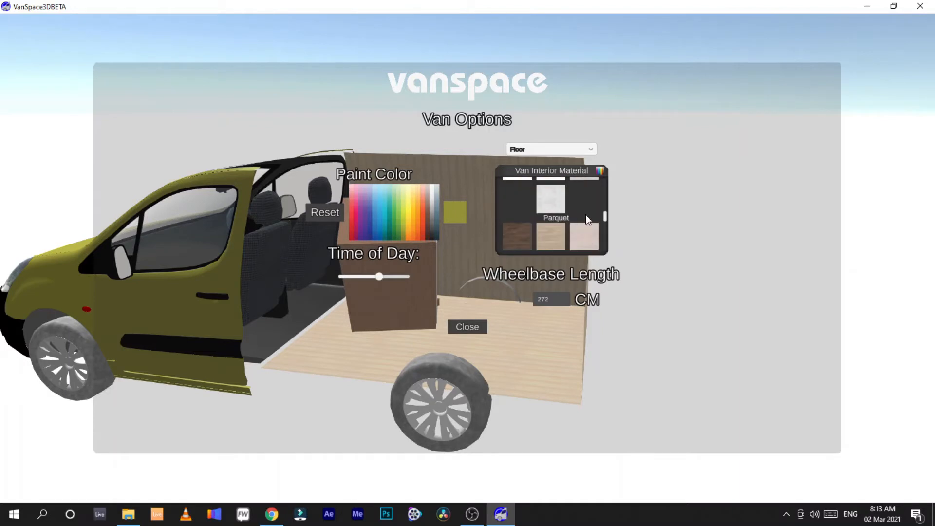
{"action": "scroll", "coordinate": [585, 215], "scroll_direction": "down", "scroll_amount": 3}
{"action": "scroll", "coordinate": [586, 214], "scroll_direction": "up", "scroll_amount": 3}
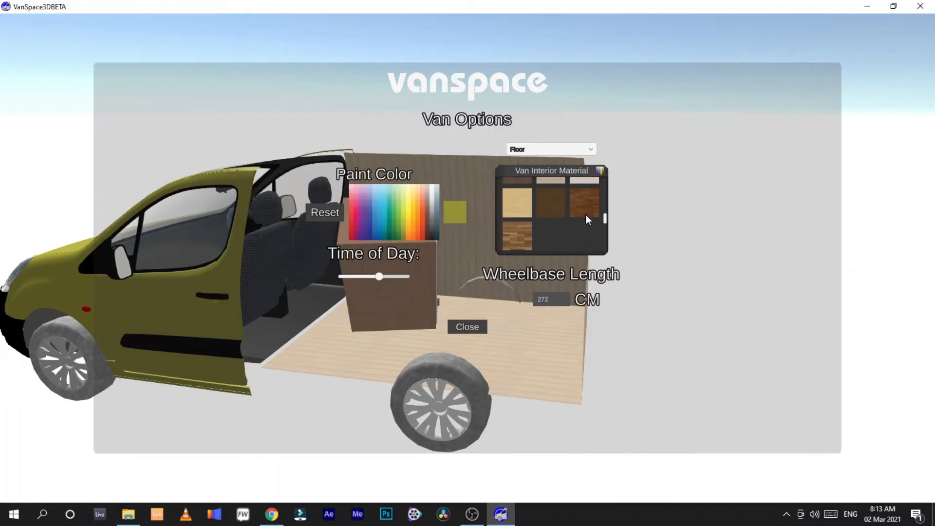
{"action": "scroll", "coordinate": [583, 214], "scroll_direction": "down", "scroll_amount": 5}
{"action": "scroll", "coordinate": [583, 214], "scroll_direction": "down", "scroll_amount": 5}
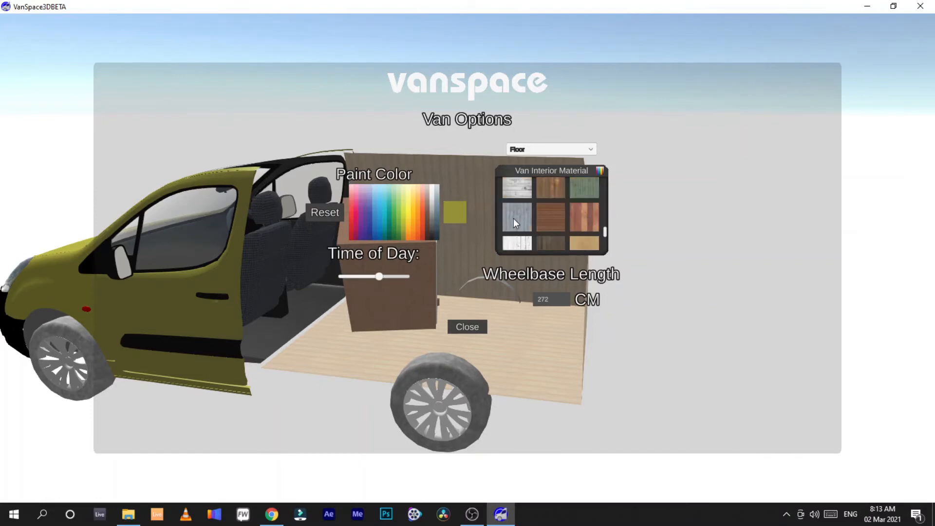
{"action": "left_click", "coordinate": [514, 219]}
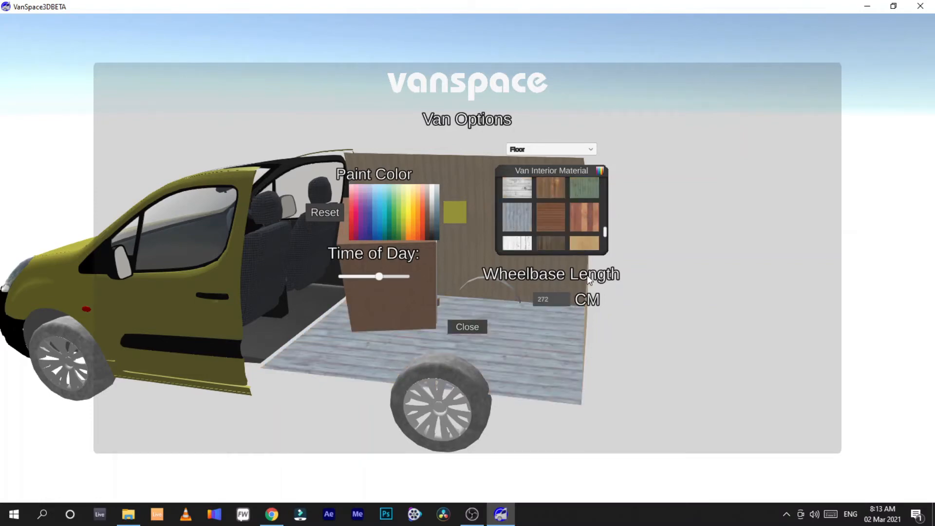
Step: Browse the ceiling and wall interior materials, then close Van Options and return to the van
{"action": "left_click", "coordinate": [591, 151]}
{"action": "left_click", "coordinate": [524, 171]}
{"action": "mouse_move", "coordinate": [606, 233]}
{"action": "left_mouse_down"}
{"action": "mouse_move", "coordinate": [603, 225]}
{"action": "mouse_move", "coordinate": [601, 238]}
{"action": "left_mouse_up"}
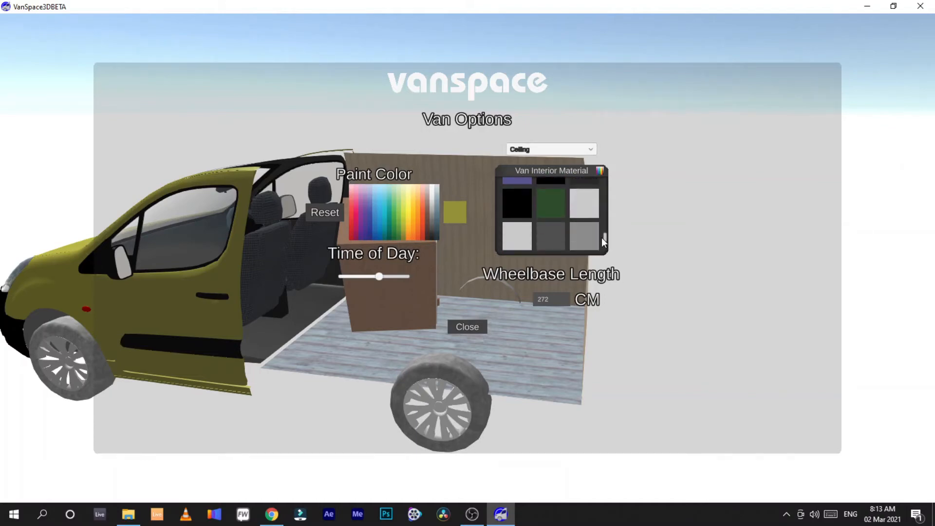
{"action": "left_click", "coordinate": [587, 148]}
{"action": "left_click", "coordinate": [522, 180]}
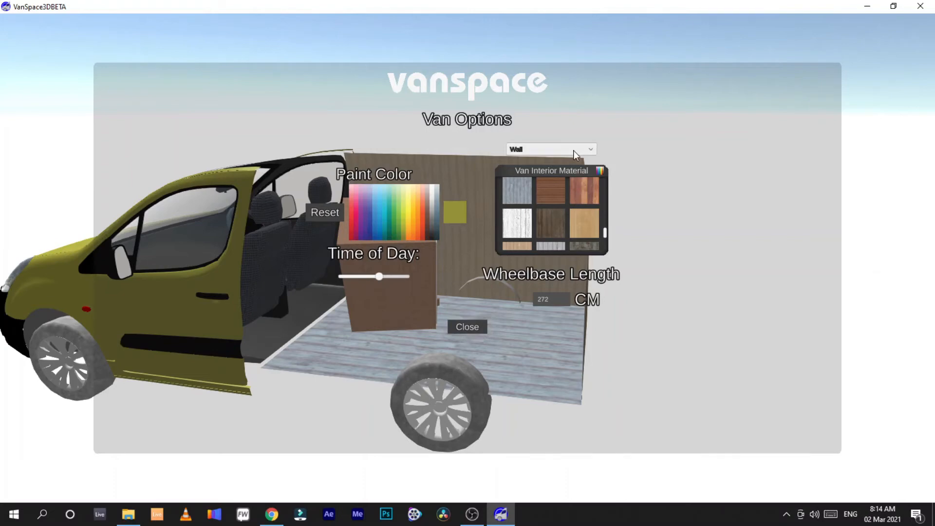
{"action": "left_click", "coordinate": [478, 328]}
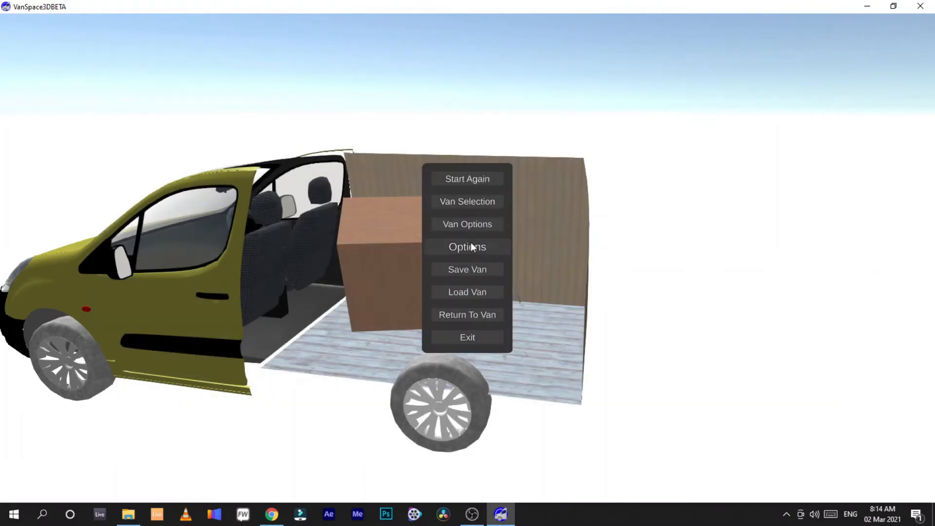
{"action": "left_click", "coordinate": [482, 315]}
Step: Toggle Camera Bloom in the Options panel and close the panel
{"action": "scroll", "coordinate": [456, 284], "scroll_direction": "up", "scroll_amount": 5}
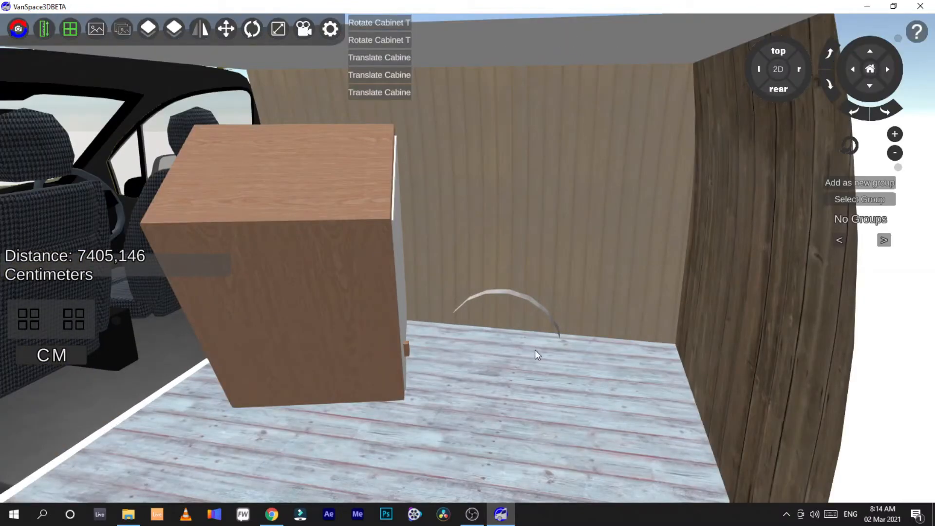
{"action": "scroll", "coordinate": [548, 436], "scroll_direction": "down", "scroll_amount": 5}
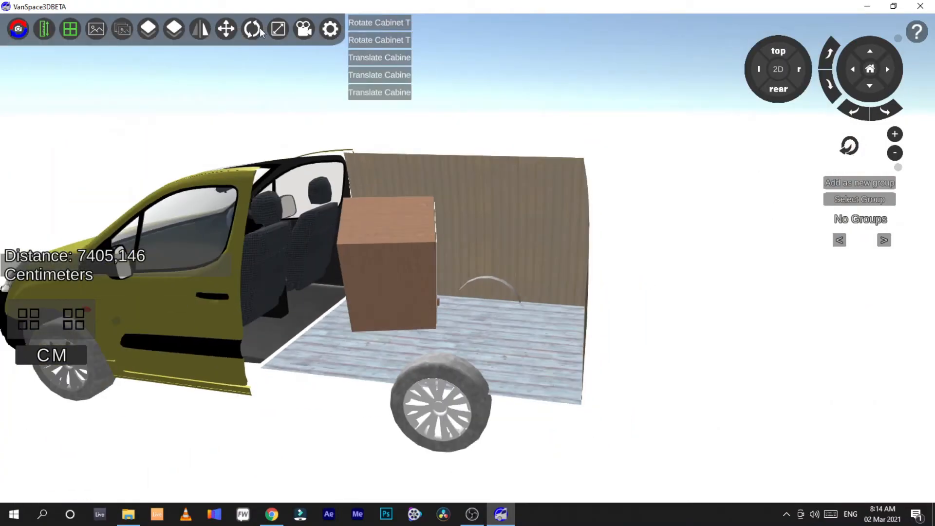
{"action": "left_click", "coordinate": [330, 30]}
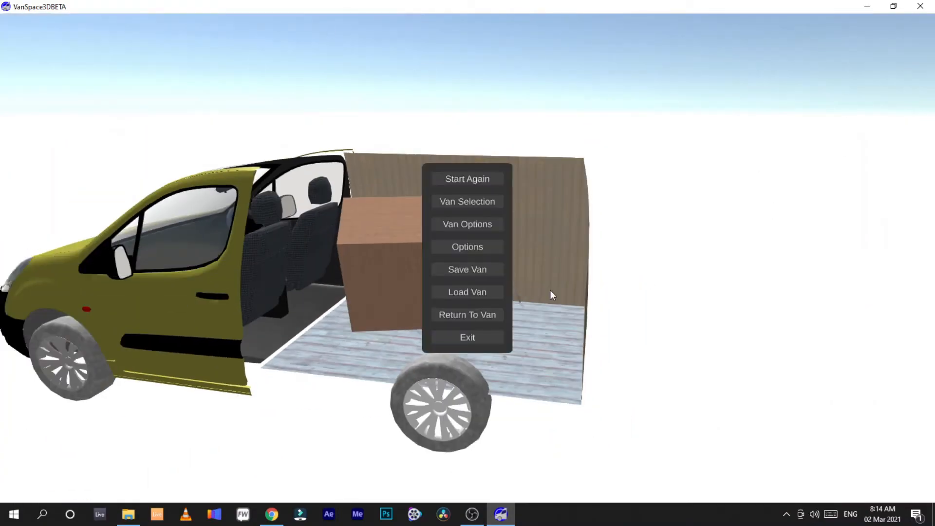
{"action": "left_click", "coordinate": [481, 248]}
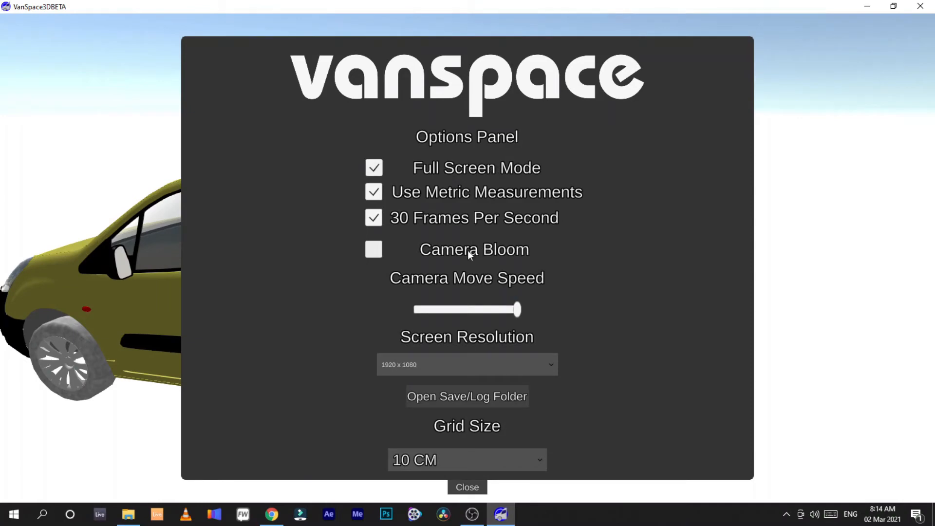
{"action": "left_click", "coordinate": [374, 250]}
{"action": "left_click", "coordinate": [374, 250]}
{"action": "left_click", "coordinate": [374, 250]}
{"action": "left_click", "coordinate": [467, 489]}
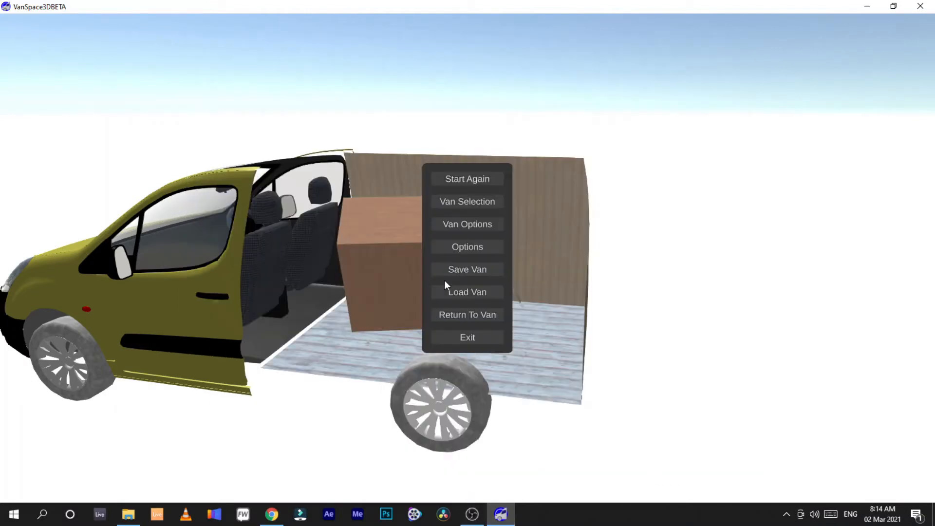
Step: Open the Save Van dialog to view the existing saves, then back out and return to the van
{"action": "left_click", "coordinate": [480, 270]}
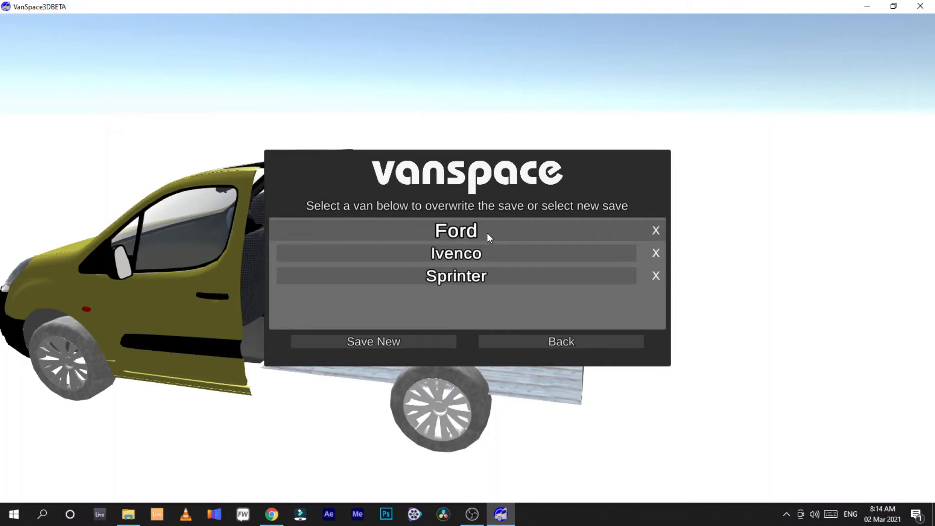
{"action": "left_click", "coordinate": [512, 339]}
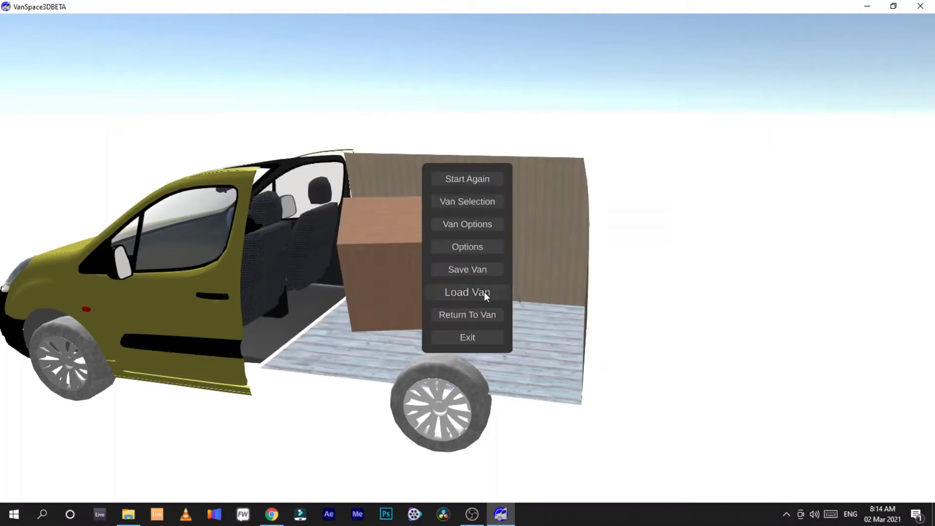
{"action": "left_click", "coordinate": [480, 316]}
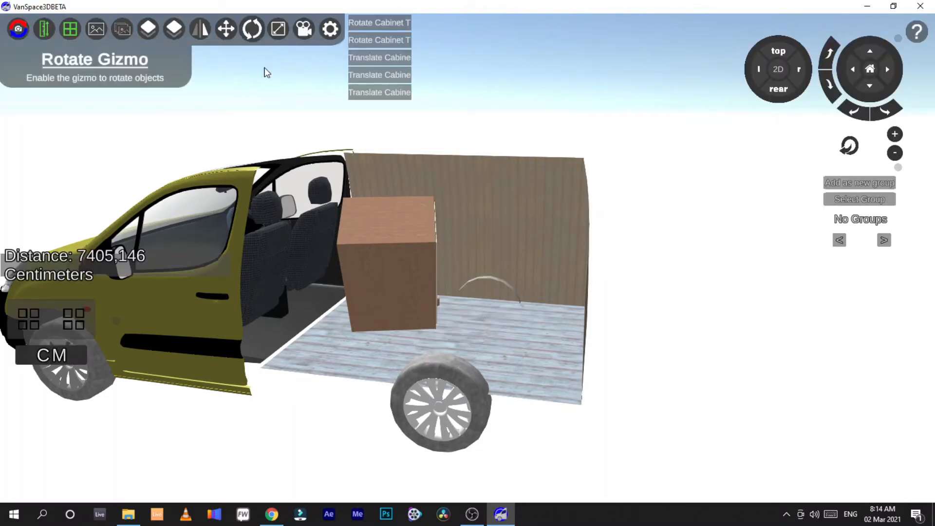
Step: Exit measure mode, select the cabinet and tilt it with the Rotate Up and Rotate Down controls
{"action": "left_click", "coordinate": [44, 28]}
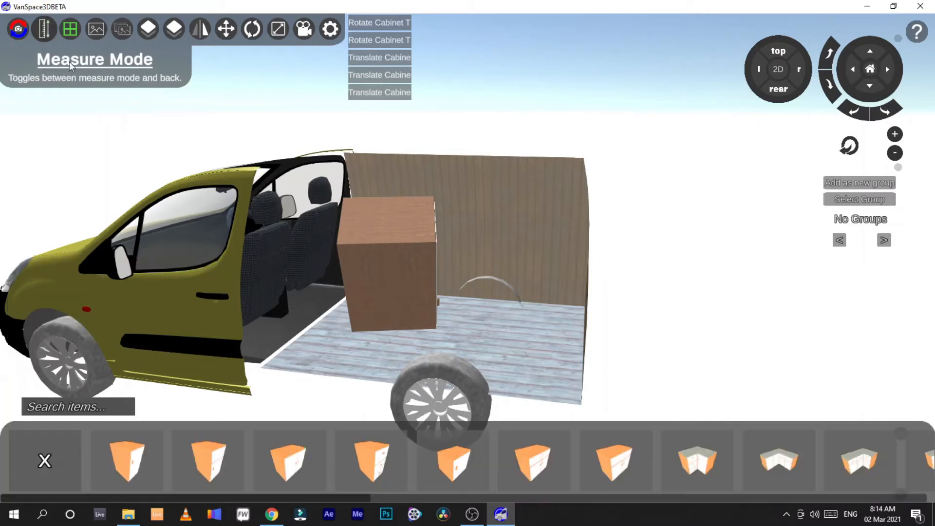
{"action": "left_click", "coordinate": [46, 460]}
{"action": "left_click", "coordinate": [406, 253]}
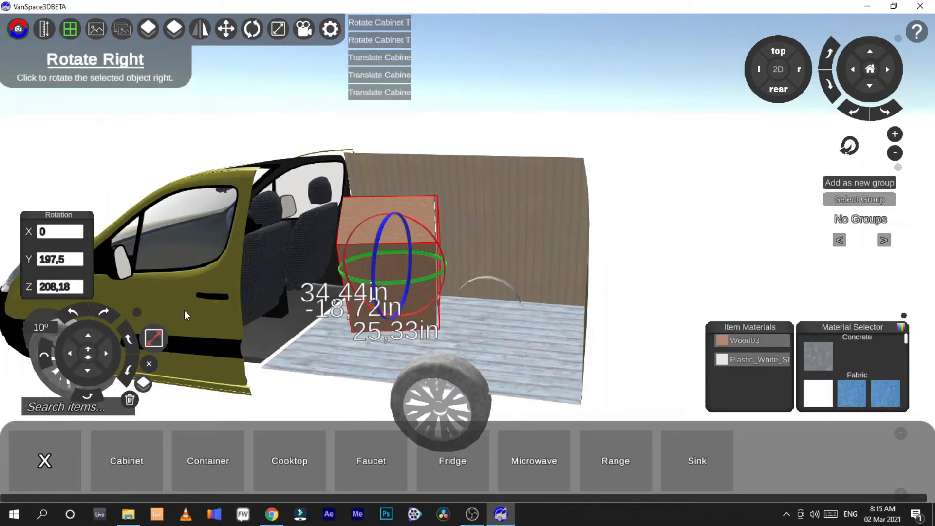
{"action": "left_click", "coordinate": [130, 338]}
{"action": "left_click", "coordinate": [129, 339]}
{"action": "left_click", "coordinate": [130, 337]}
{"action": "left_click", "coordinate": [130, 336]}
{"action": "left_click", "coordinate": [130, 337]}
{"action": "left_click", "coordinate": [129, 371]}
Step: Rotate the selected cabinet down, right and left in 10° increments with the rotation controls
{"action": "left_click", "coordinate": [129, 370]}
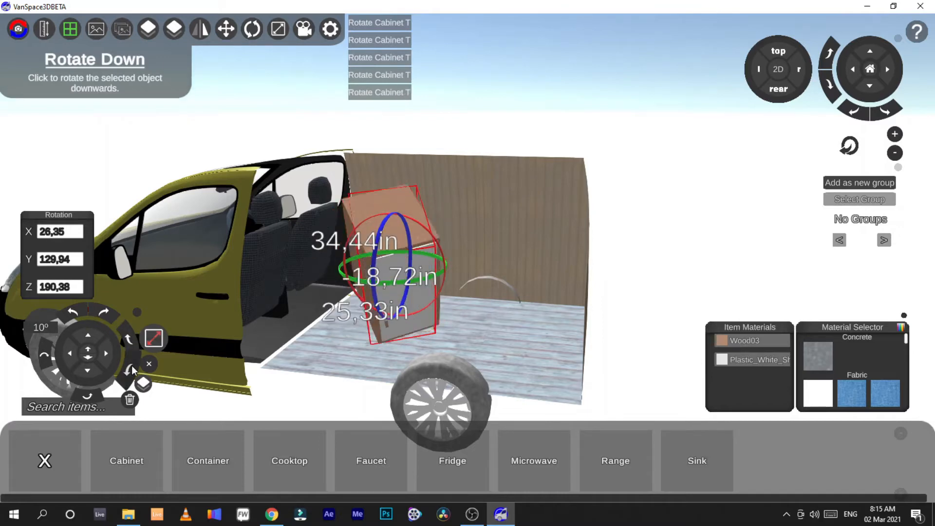
{"action": "left_click", "coordinate": [128, 370]}
{"action": "left_click", "coordinate": [99, 305]}
{"action": "left_click", "coordinate": [99, 305]}
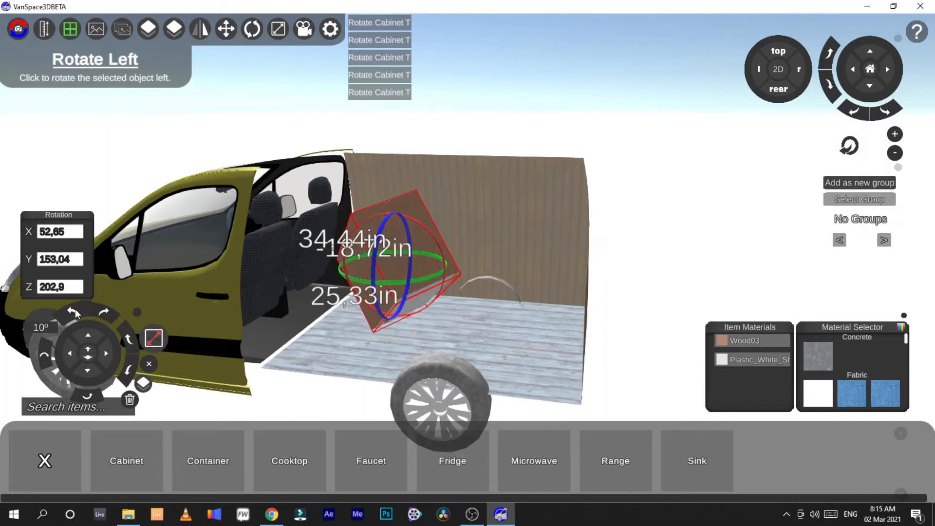
{"action": "left_click", "coordinate": [75, 309]}
{"action": "left_click", "coordinate": [75, 309]}
{"action": "left_click", "coordinate": [103, 311]}
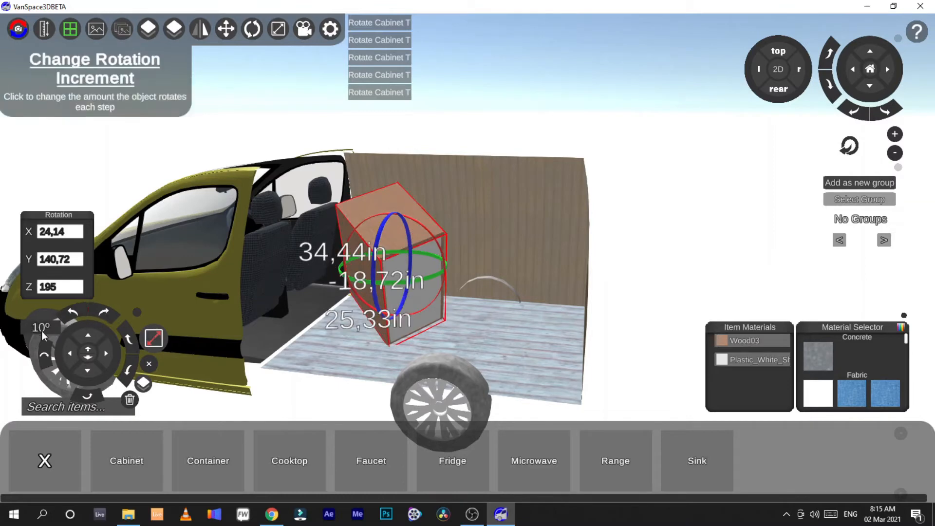
Step: Raise the rotation increment to 30° and then 45°, rotating the cabinet left, down and sideways at each setting
{"action": "left_click", "coordinate": [42, 330]}
{"action": "left_click", "coordinate": [100, 313]}
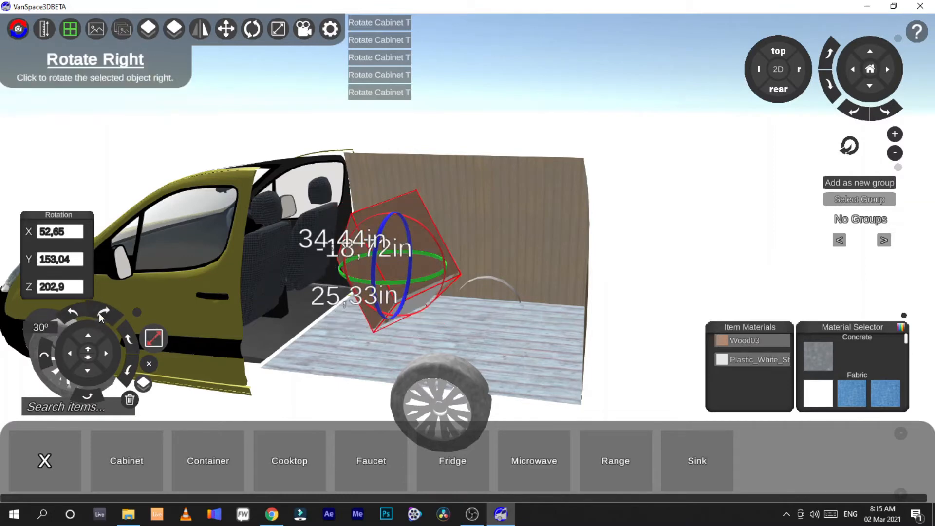
{"action": "left_click", "coordinate": [73, 312]}
{"action": "left_click", "coordinate": [41, 326]}
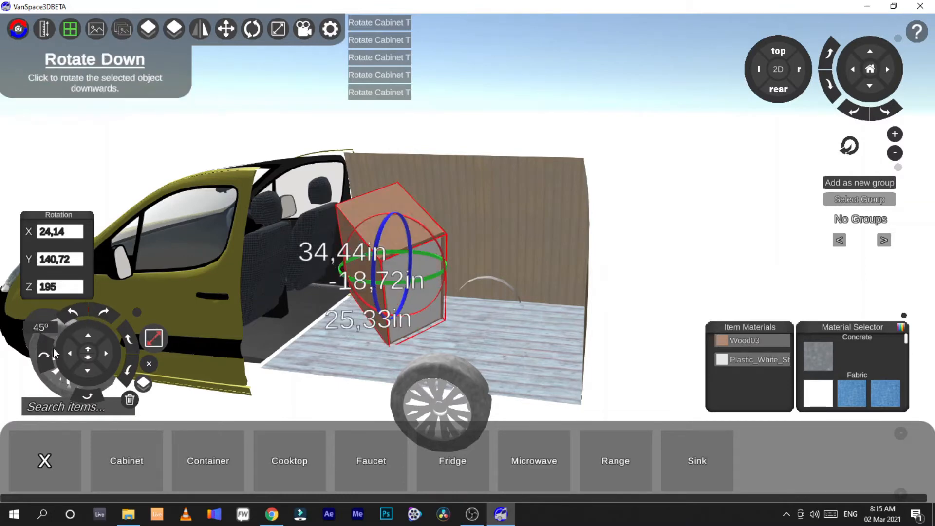
{"action": "left_click", "coordinate": [41, 352]}
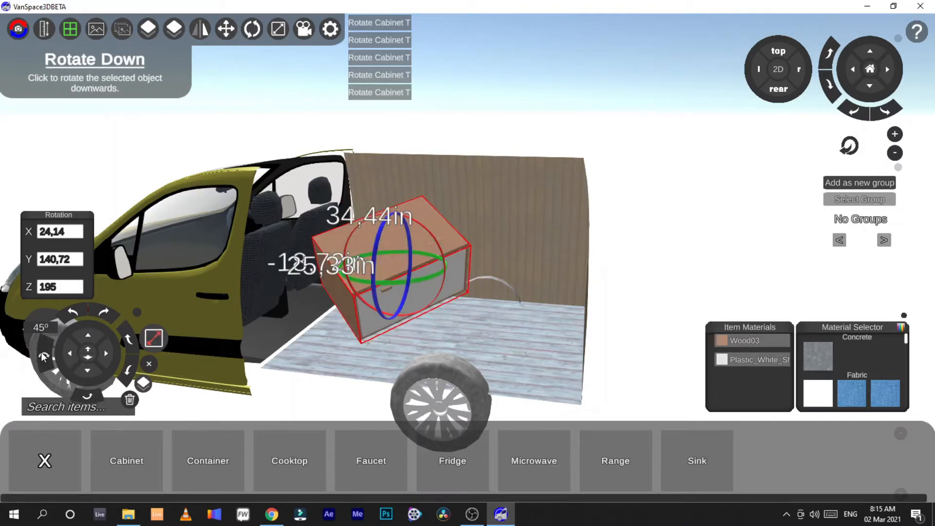
{"action": "left_click", "coordinate": [41, 352]}
{"action": "left_click", "coordinate": [86, 393]}
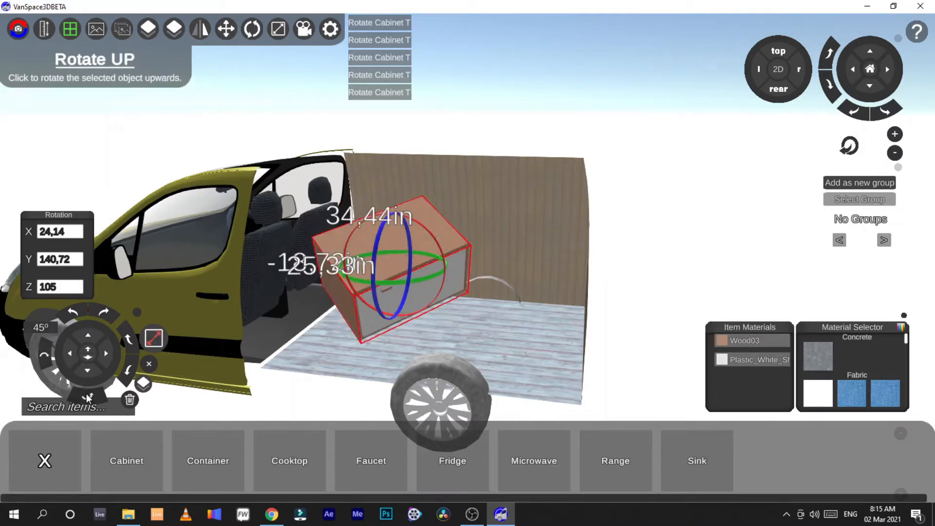
{"action": "left_click", "coordinate": [86, 393]}
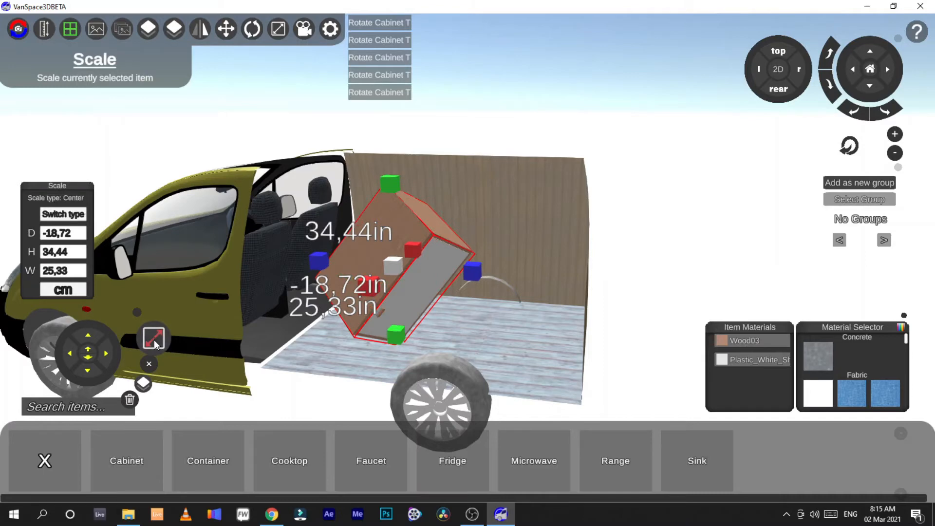
Step: Open the Scale controls for the cabinet and switch back to the move controls
{"action": "left_click", "coordinate": [154, 339]}
{"action": "left_click", "coordinate": [154, 340]}
{"action": "left_click", "coordinate": [154, 340]}
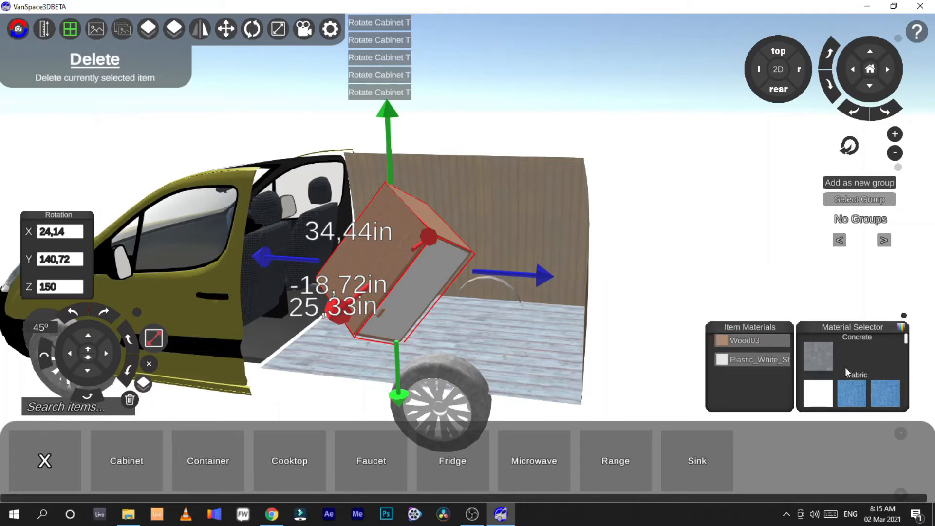
Step: Scroll through the material library and apply the Wood12 material to the cabinet's wood part
{"action": "scroll", "coordinate": [851, 365], "scroll_direction": "down", "scroll_amount": 4}
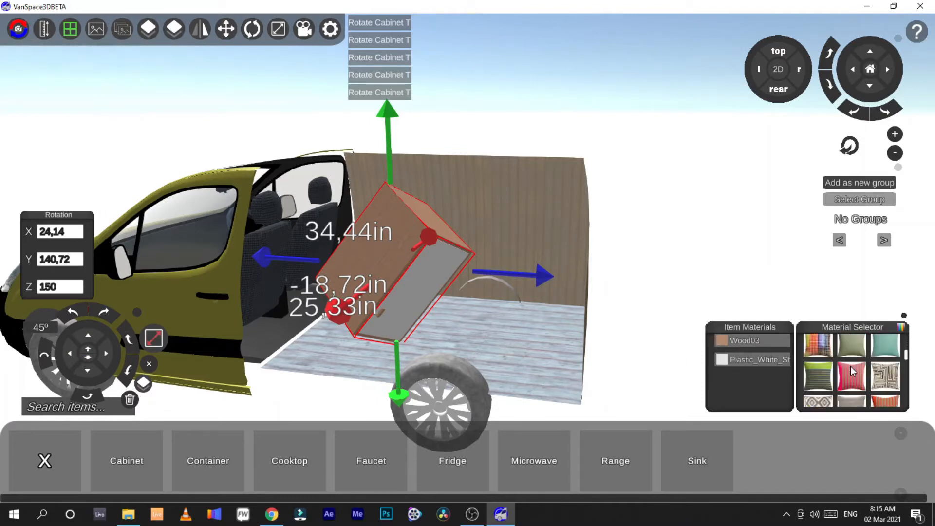
{"action": "scroll", "coordinate": [850, 367], "scroll_direction": "down", "scroll_amount": 5}
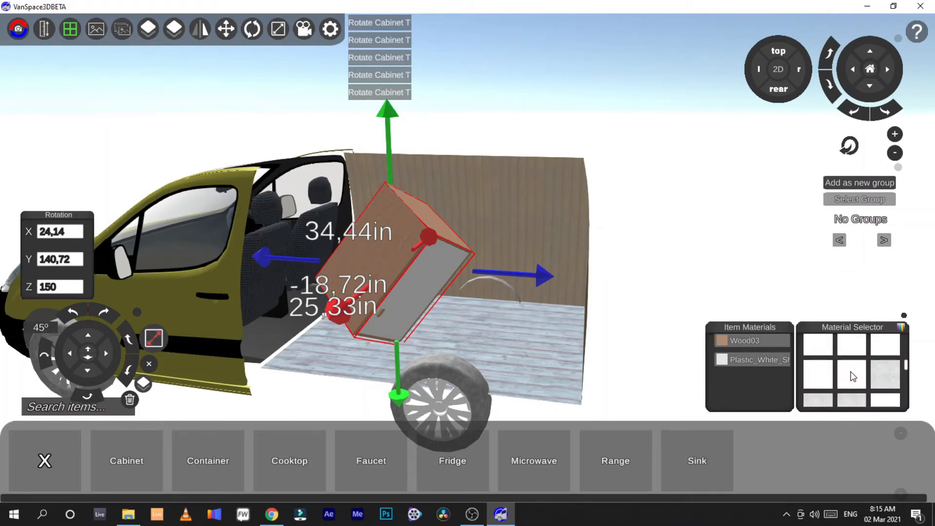
{"action": "scroll", "coordinate": [852, 375], "scroll_direction": "down", "scroll_amount": 5}
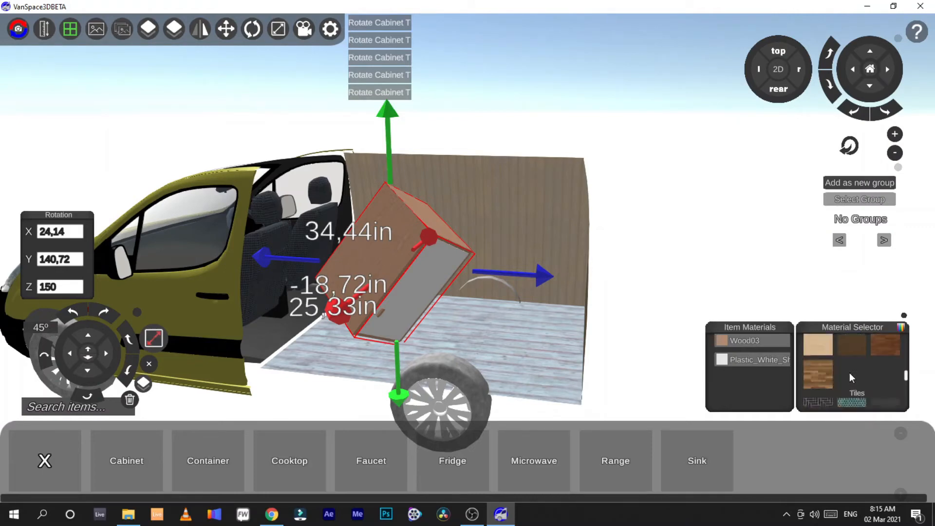
{"action": "scroll", "coordinate": [849, 373], "scroll_direction": "down", "scroll_amount": 4}
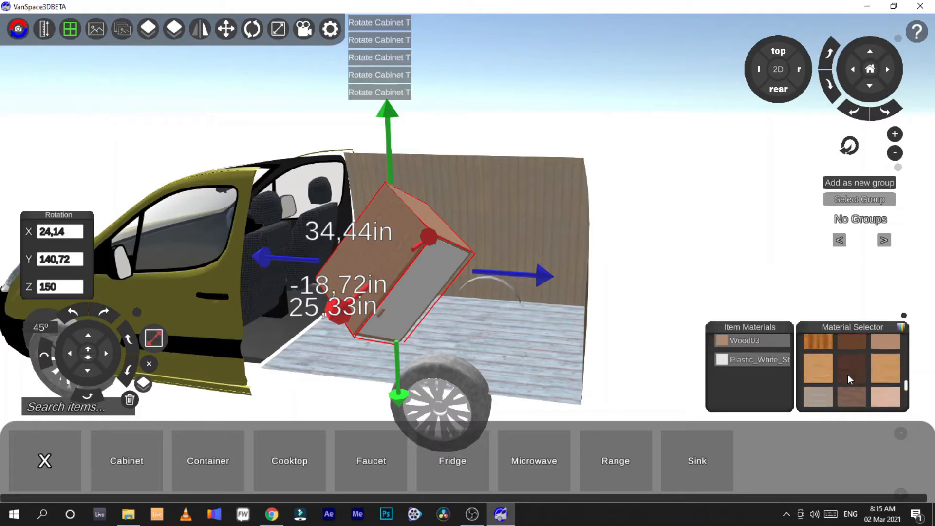
{"action": "scroll", "coordinate": [888, 381], "scroll_direction": "down", "scroll_amount": 3}
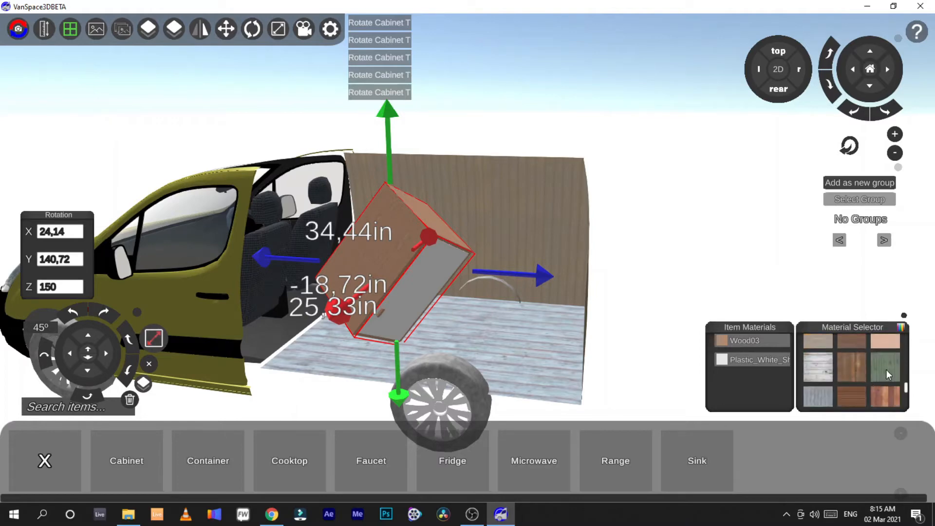
{"action": "left_click_drag", "start_coordinate": [885, 367], "coordinate": [749, 342]}
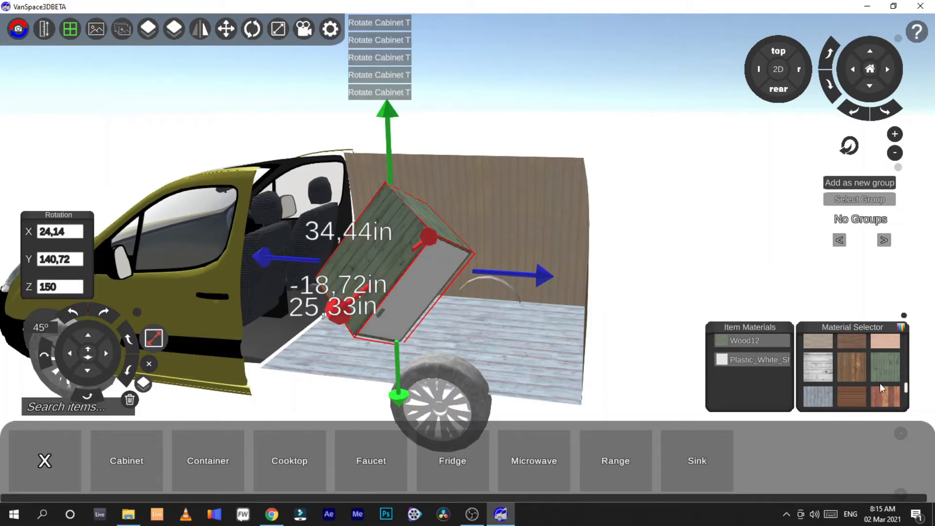
Step: Pick a light cyan colour in the colour picker and apply it to the cabinet's plastic part
{"action": "scroll", "coordinate": [876, 381], "scroll_direction": "down", "scroll_amount": 2}
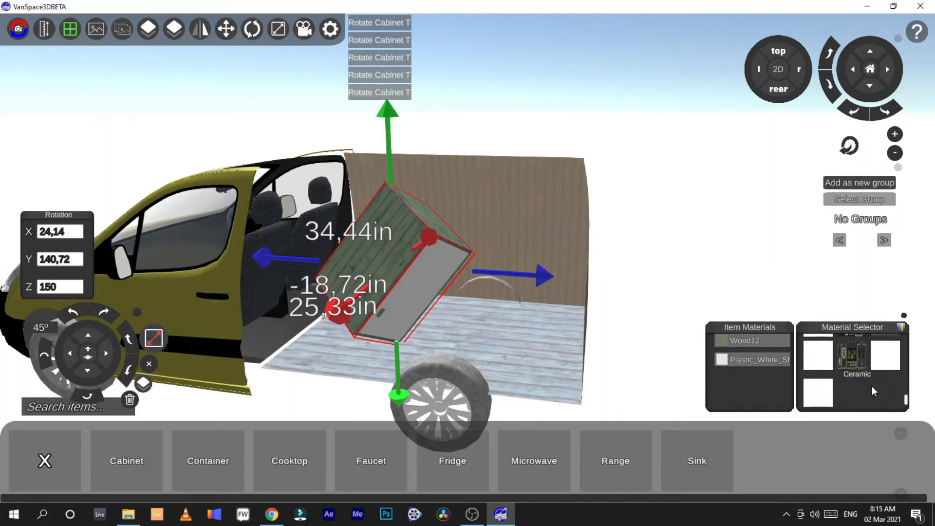
{"action": "scroll", "coordinate": [871, 382], "scroll_direction": "up", "scroll_amount": 1}
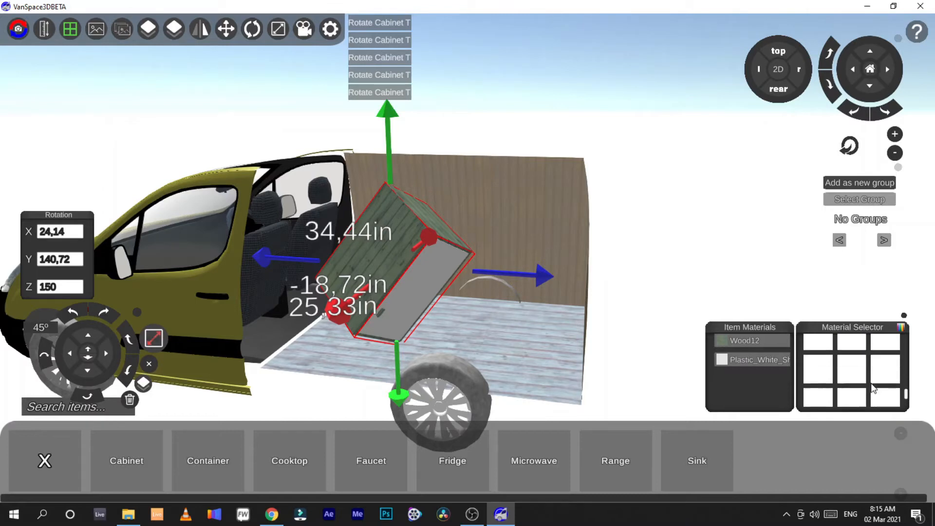
{"action": "left_click", "coordinate": [899, 328]}
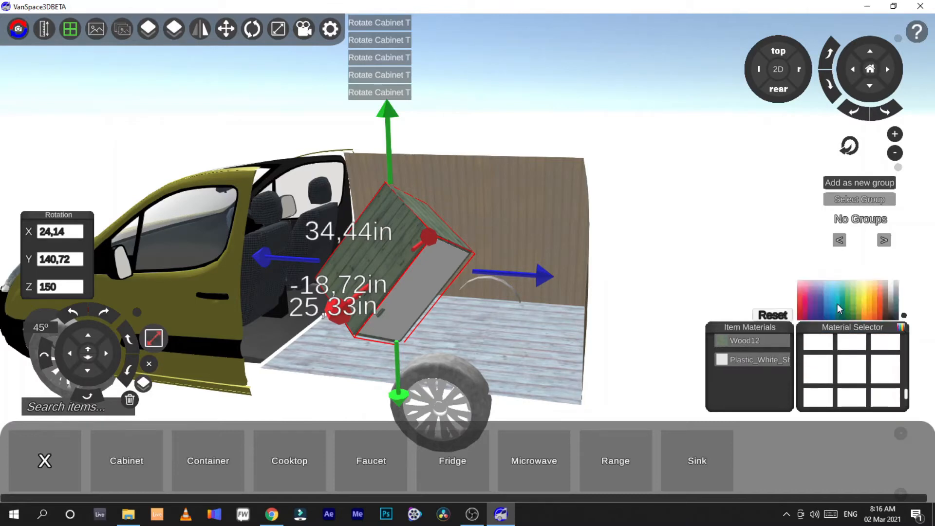
{"action": "left_click", "coordinate": [833, 303]}
{"action": "left_click", "coordinate": [839, 301]}
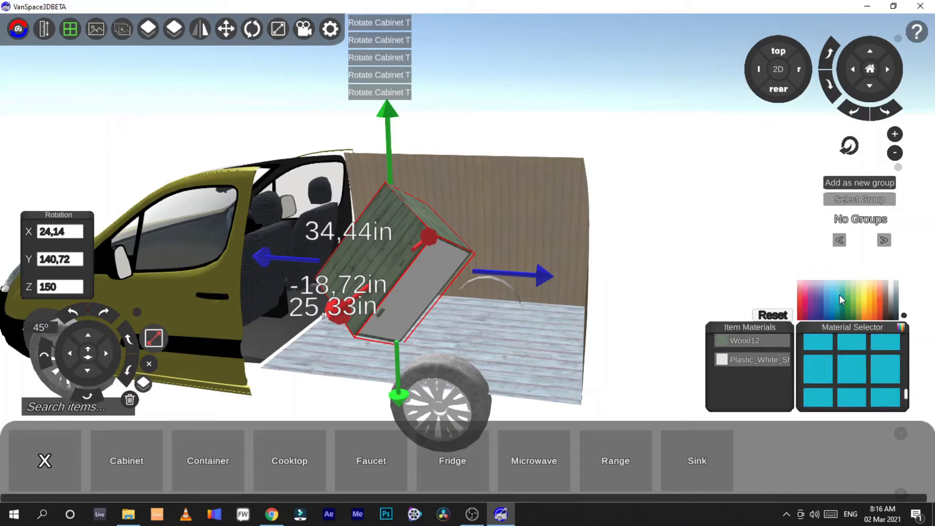
{"action": "left_click", "coordinate": [840, 294]}
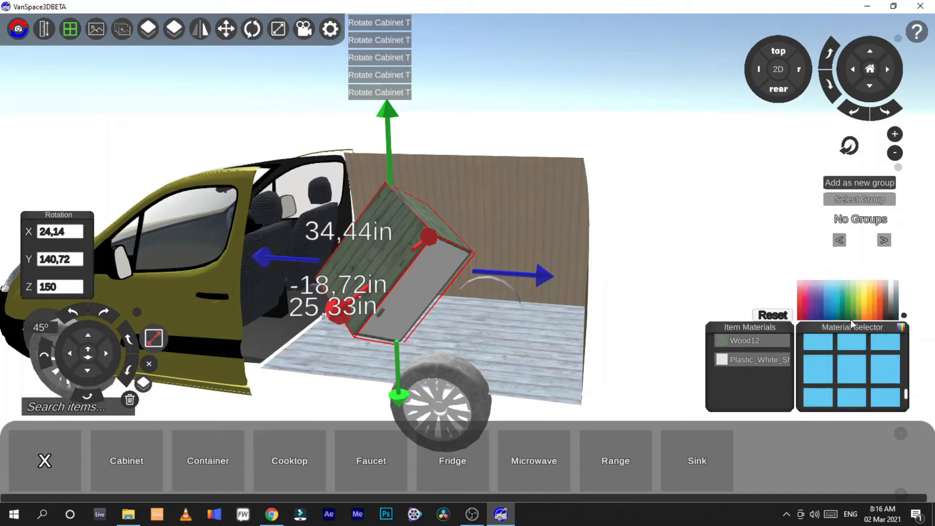
{"action": "left_click_drag", "start_coordinate": [763, 368], "coordinate": [758, 361]}
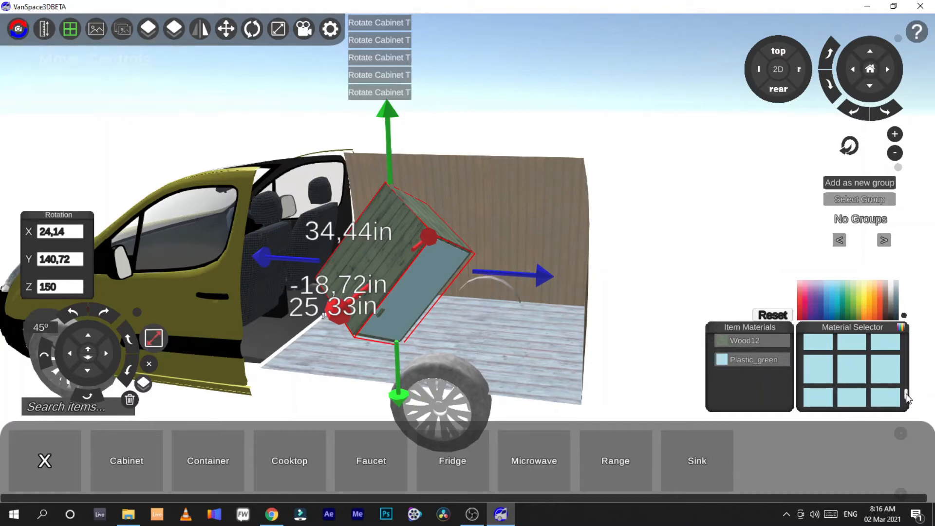
Step: Switch the cabinet's dimension labels to centimetres
{"action": "left_click_drag", "start_coordinate": [907, 397], "coordinate": [899, 351]}
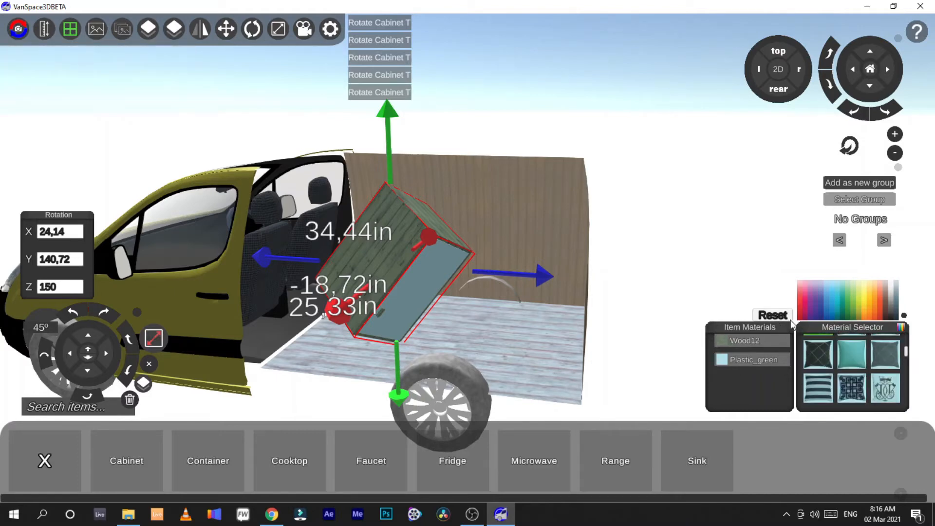
{"action": "left_click_drag", "start_coordinate": [906, 356], "coordinate": [904, 385]}
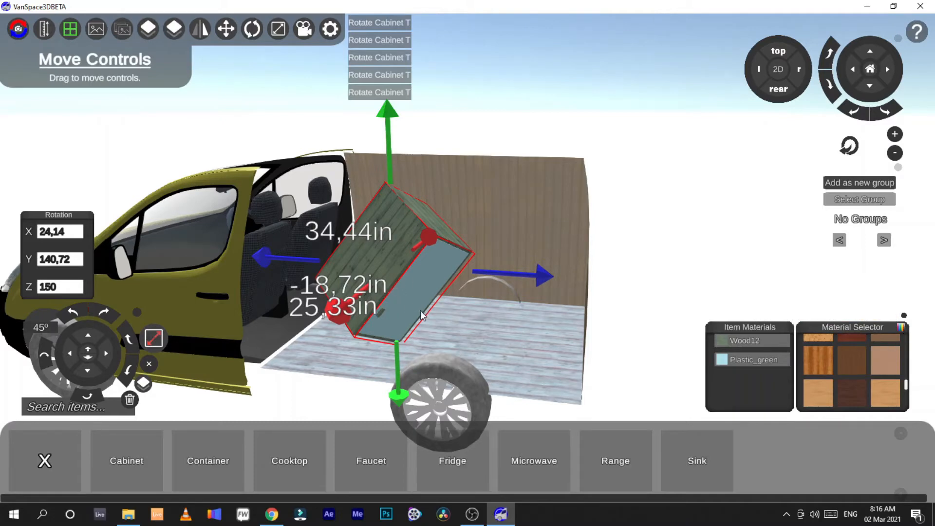
{"action": "left_click", "coordinate": [389, 282]}
{"action": "left_click", "coordinate": [389, 262]}
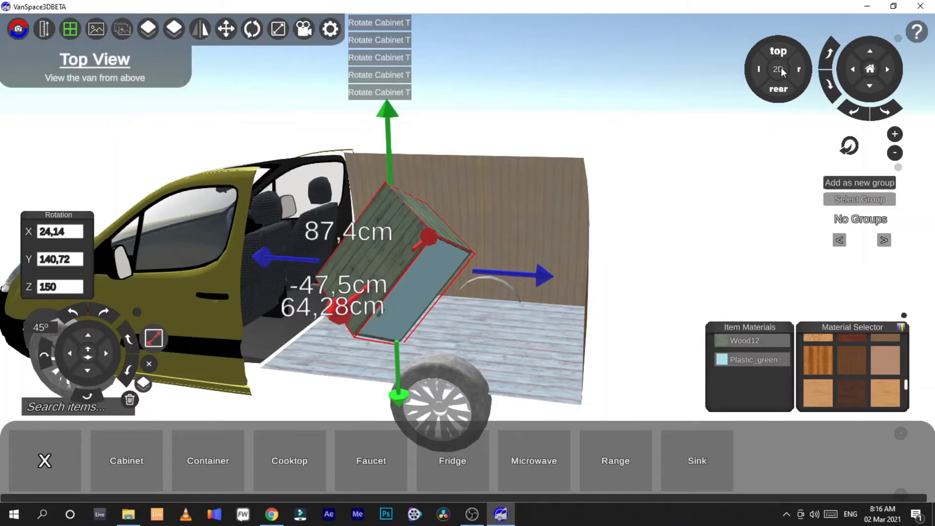
Step: View the van from the top, rear and both sides, switch to 3D and unlock the camera to orbit around it
{"action": "left_click", "coordinate": [779, 50]}
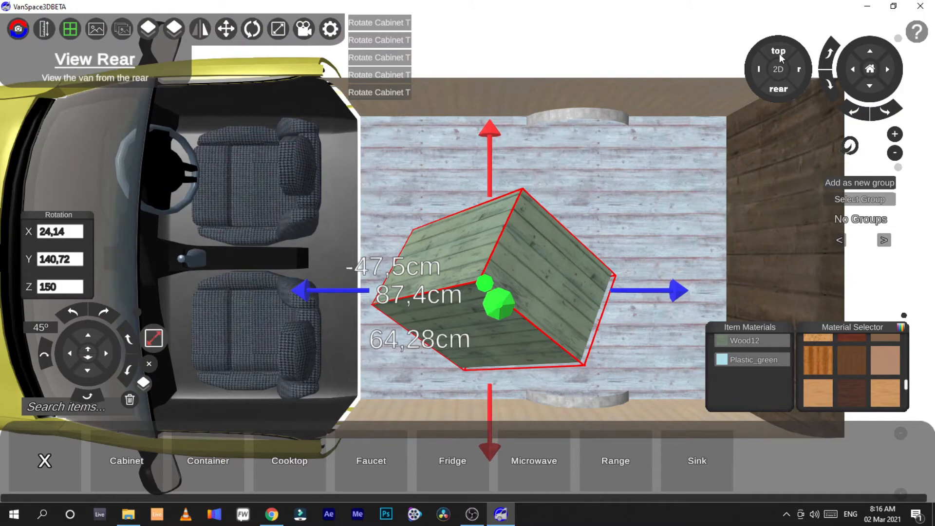
{"action": "left_click", "coordinate": [778, 91]}
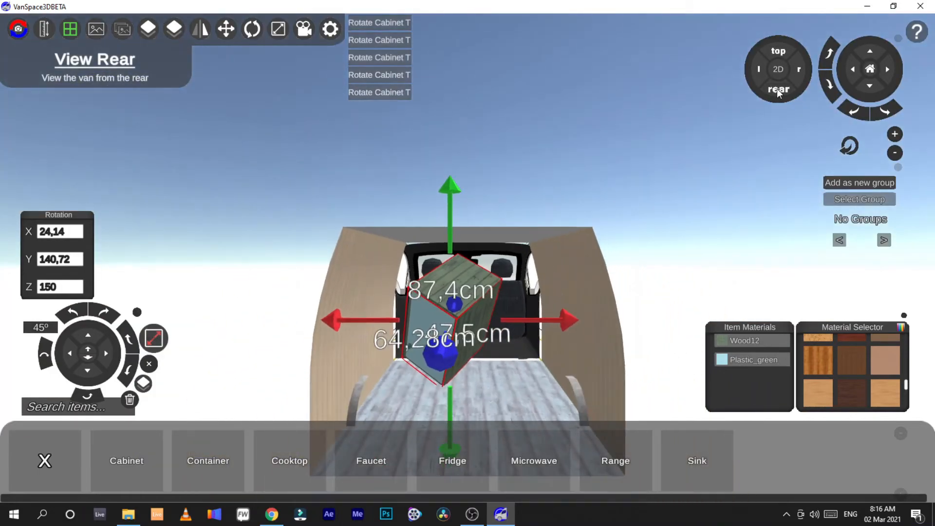
{"action": "left_click", "coordinate": [758, 74]}
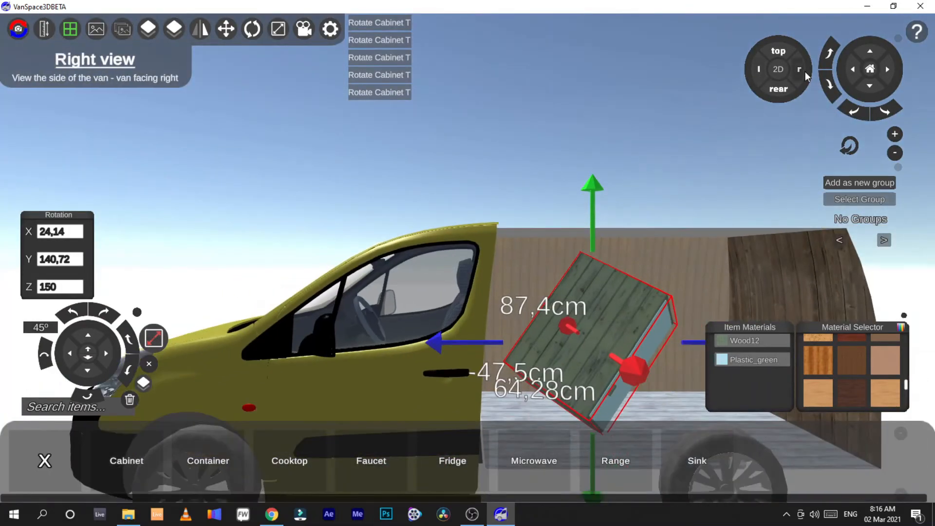
{"action": "left_click", "coordinate": [804, 73]}
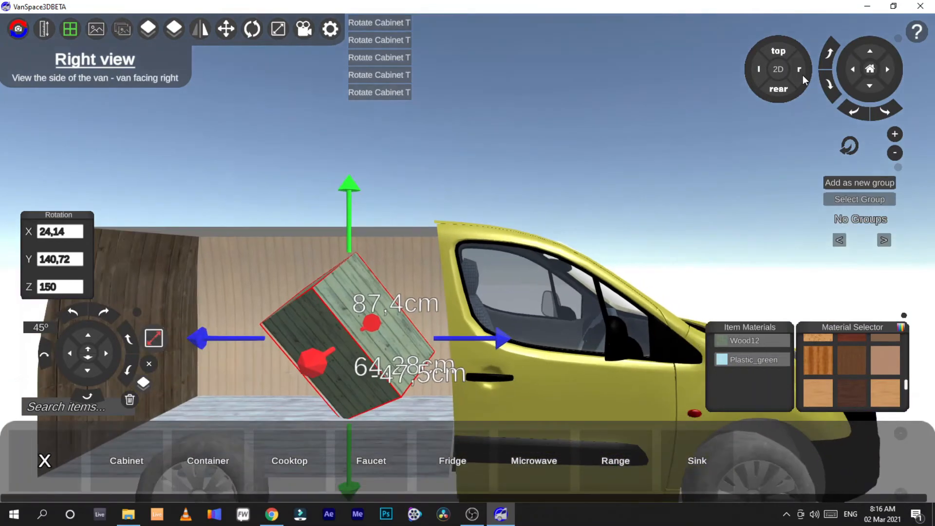
{"action": "left_click", "coordinate": [776, 72]}
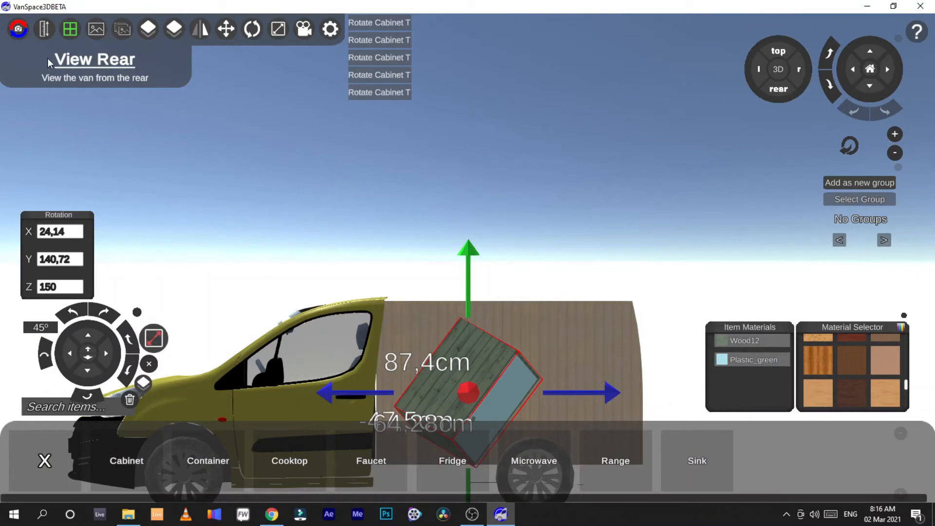
{"action": "left_click", "coordinate": [15, 25]}
{"action": "middle_click_drag", "start_coordinate": [574, 223], "coordinate": [584, 198]}
{"action": "middle_click_drag", "start_coordinate": [494, 336], "coordinate": [496, 279]}
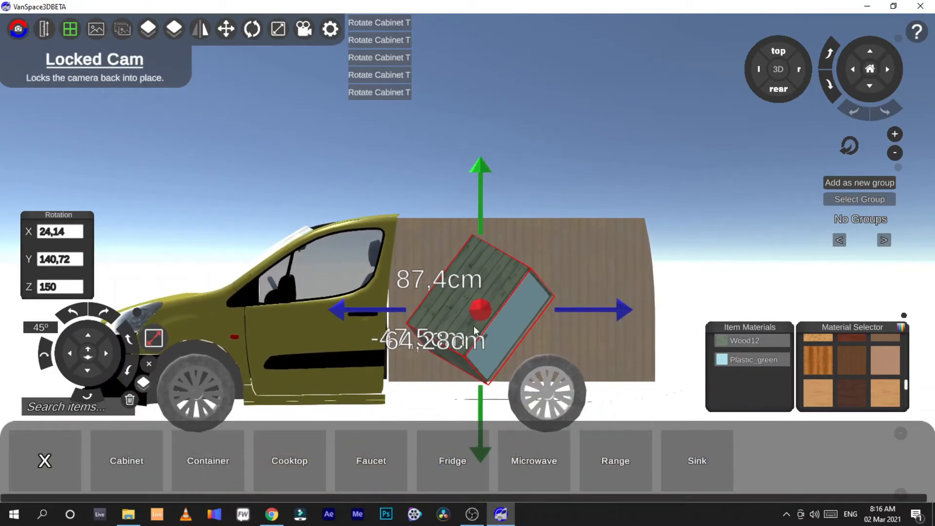
Step: Delete the cabinet, return the item menu to its categories and minimize the menu
{"action": "left_click", "coordinate": [130, 399]}
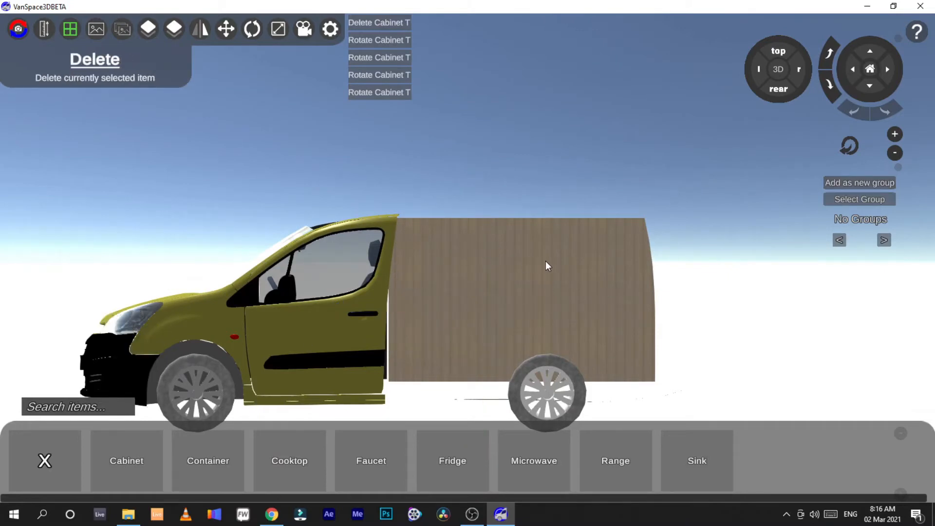
{"action": "left_click", "coordinate": [781, 91]}
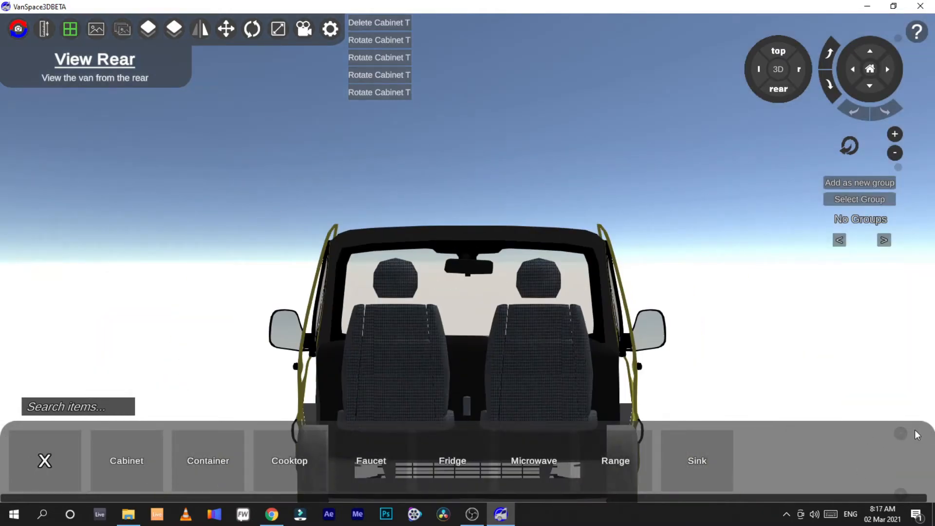
{"action": "left_click", "coordinate": [62, 448]}
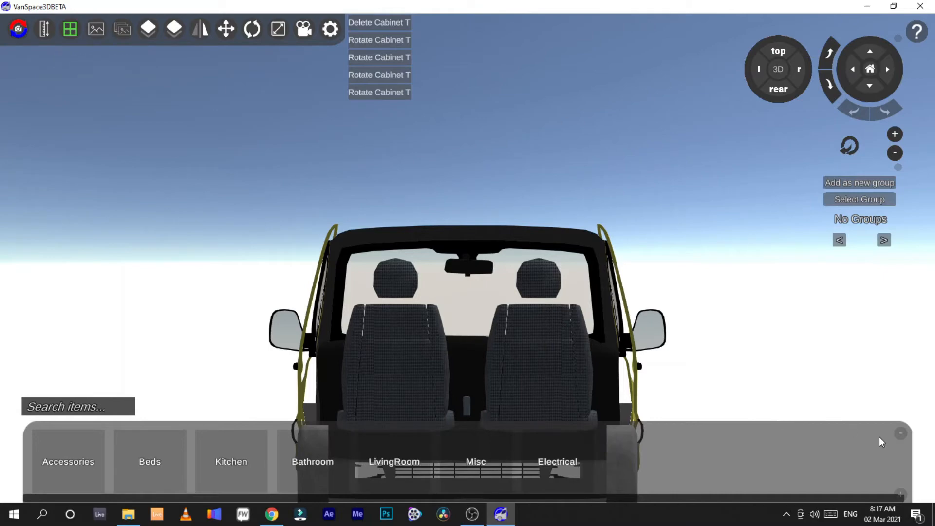
{"action": "left_click", "coordinate": [899, 434]}
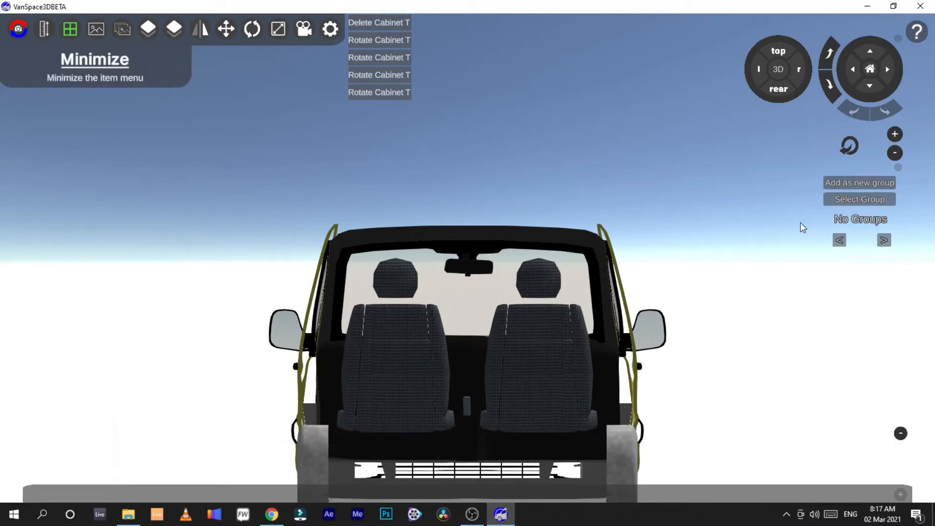
Step: View the empty van from the left side and from the top
{"action": "left_click", "coordinate": [797, 69]}
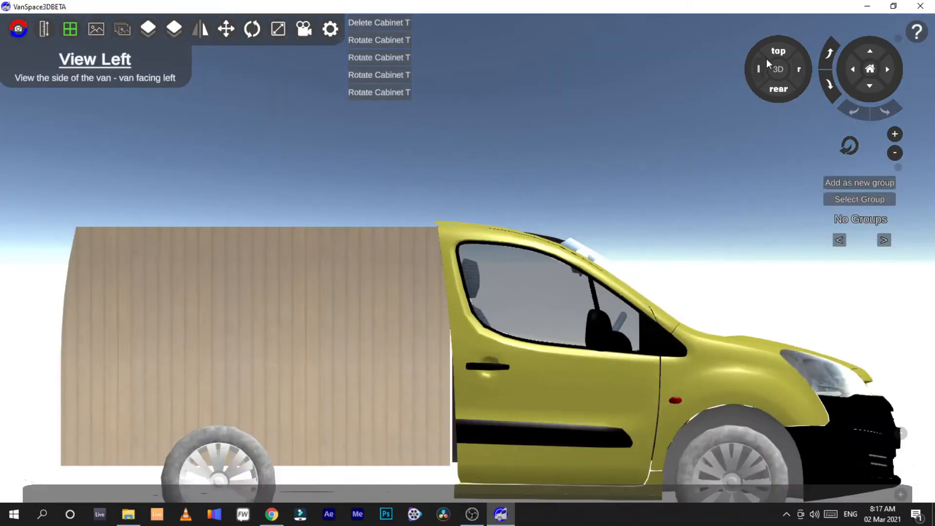
{"action": "left_click", "coordinate": [766, 61]}
{"action": "left_click", "coordinate": [774, 52]}
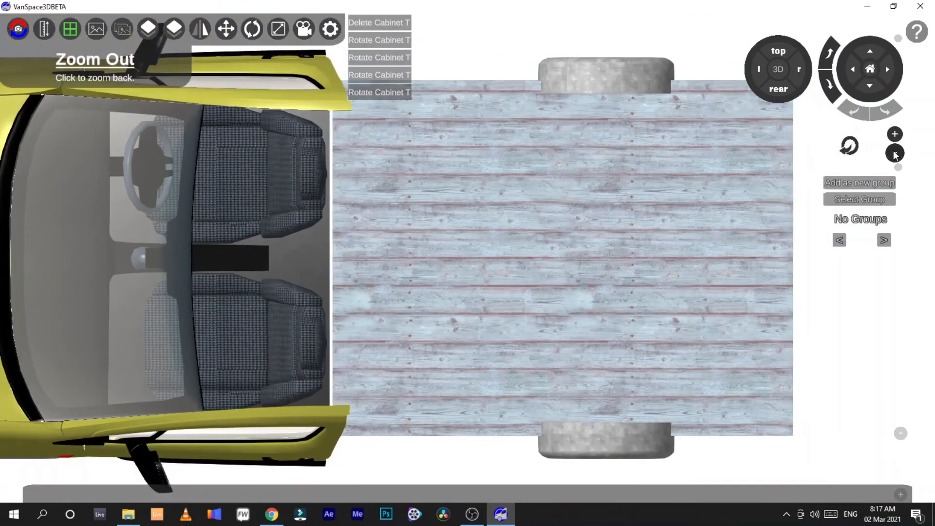
Step: Try the zoom, rotate and move camera controls on the top view, then switch the view to 3D
{"action": "left_click", "coordinate": [894, 151]}
{"action": "left_click", "coordinate": [896, 135]}
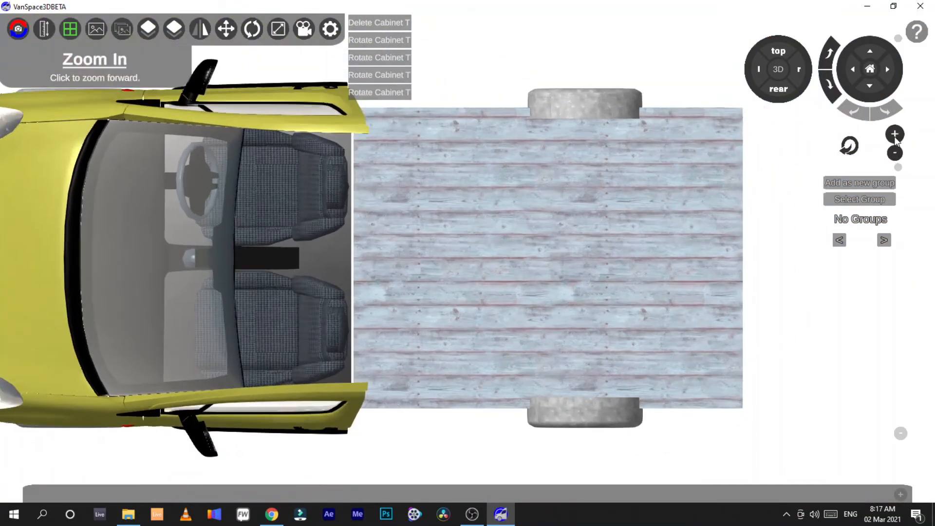
{"action": "left_click", "coordinate": [895, 135]}
{"action": "left_click", "coordinate": [895, 152]}
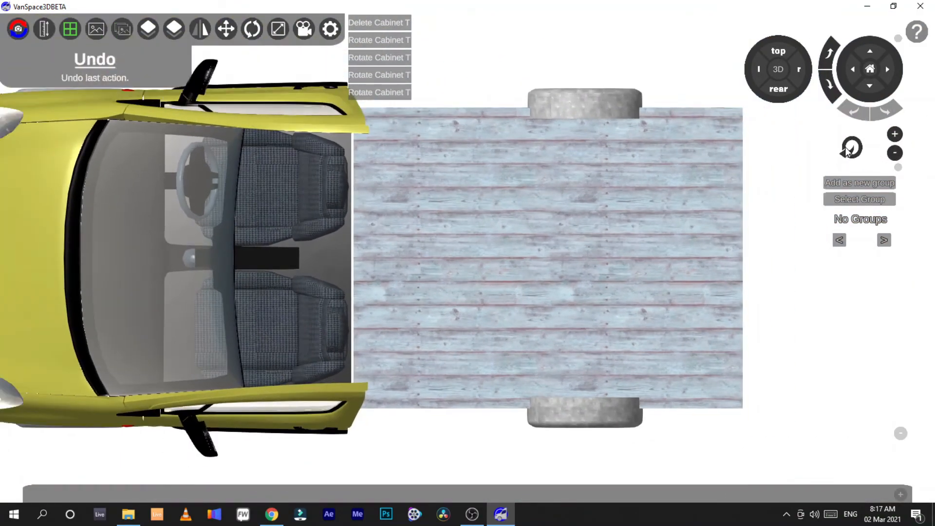
{"action": "left_click", "coordinate": [830, 84]}
{"action": "left_click", "coordinate": [830, 52]}
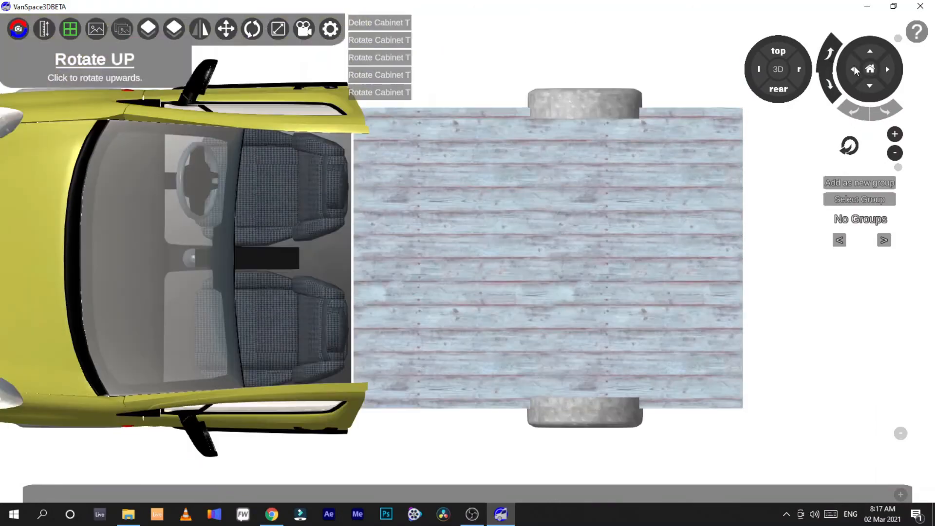
{"action": "left_click", "coordinate": [872, 84]}
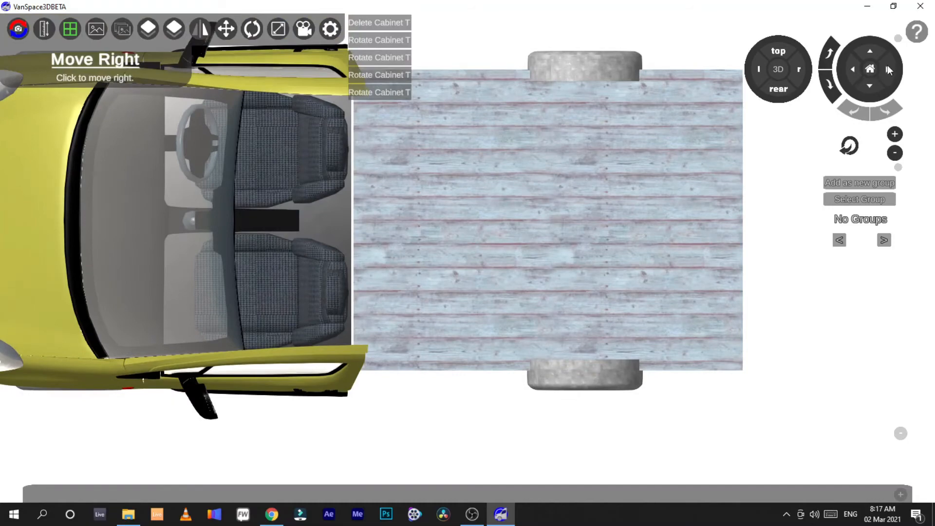
{"action": "left_click", "coordinate": [887, 67]}
{"action": "left_click", "coordinate": [871, 51]}
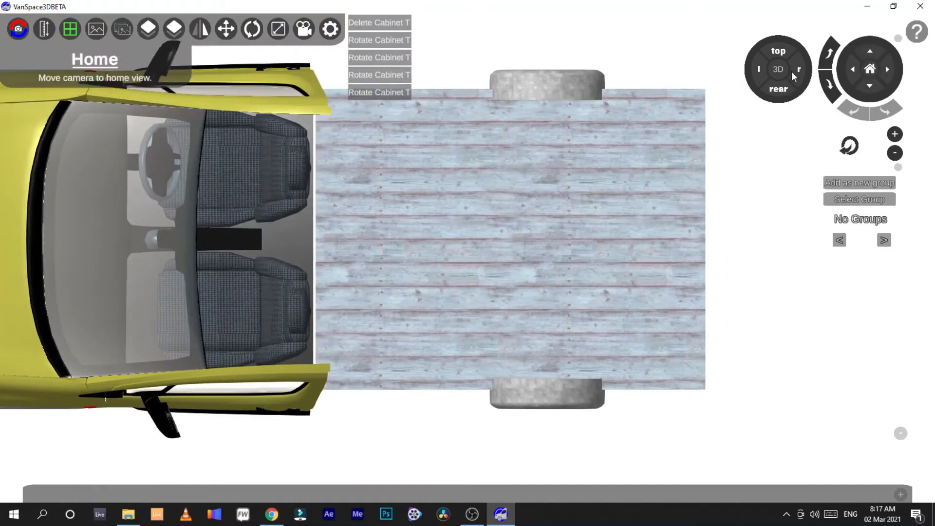
{"action": "left_click", "coordinate": [779, 70]}
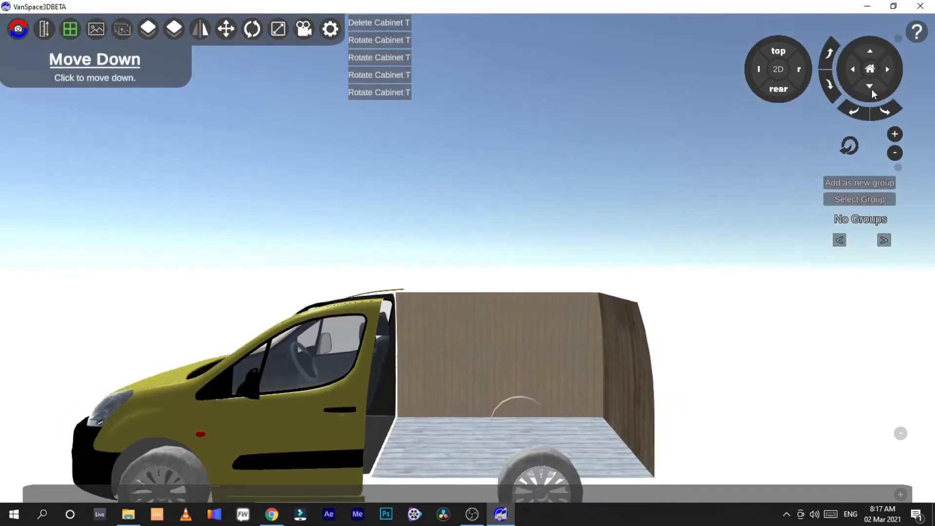
Step: Rotate, move and zoom the 3D camera around the van's side view to examine the cargo area
{"action": "left_click", "coordinate": [851, 69]}
{"action": "left_click", "coordinate": [829, 83]}
{"action": "left_click", "coordinate": [829, 51]}
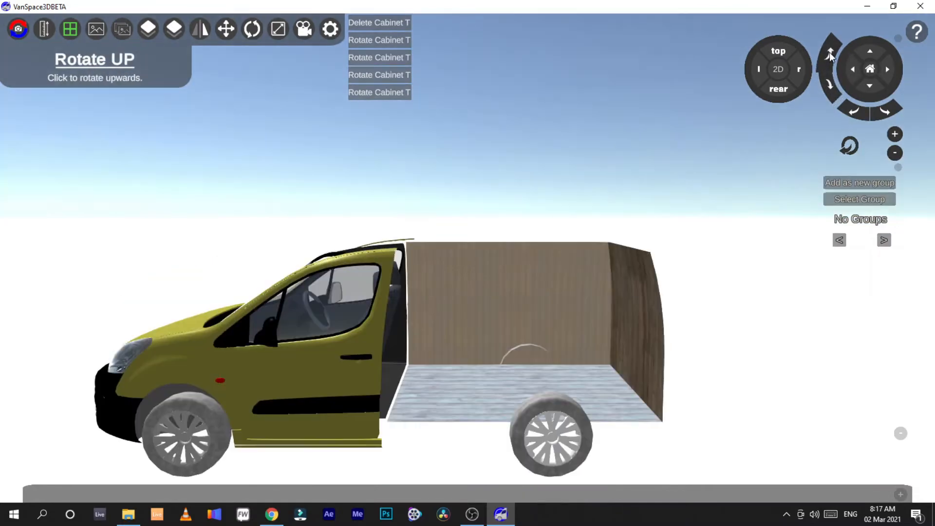
{"action": "left_click", "coordinate": [855, 112]}
{"action": "left_click", "coordinate": [887, 109]}
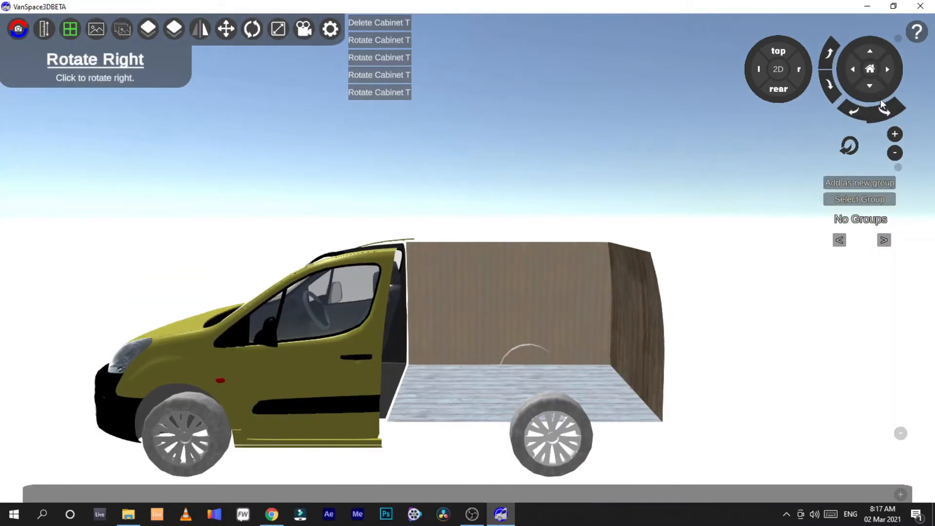
{"action": "left_click", "coordinate": [887, 69]}
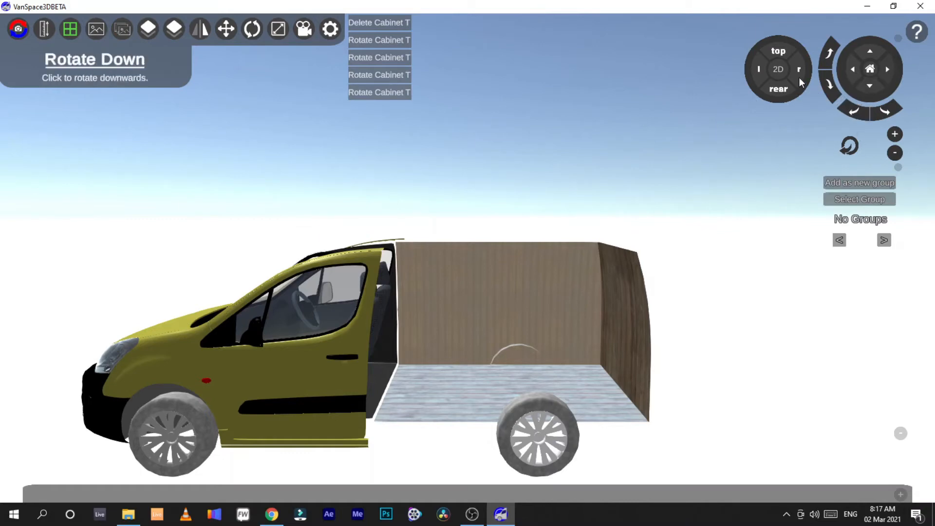
{"action": "left_click", "coordinate": [896, 138]}
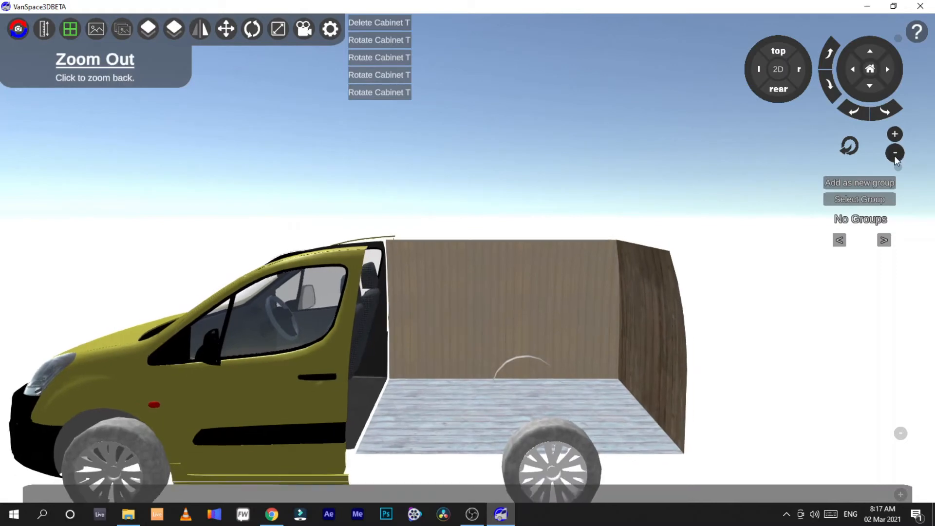
{"action": "left_click", "coordinate": [894, 154]}
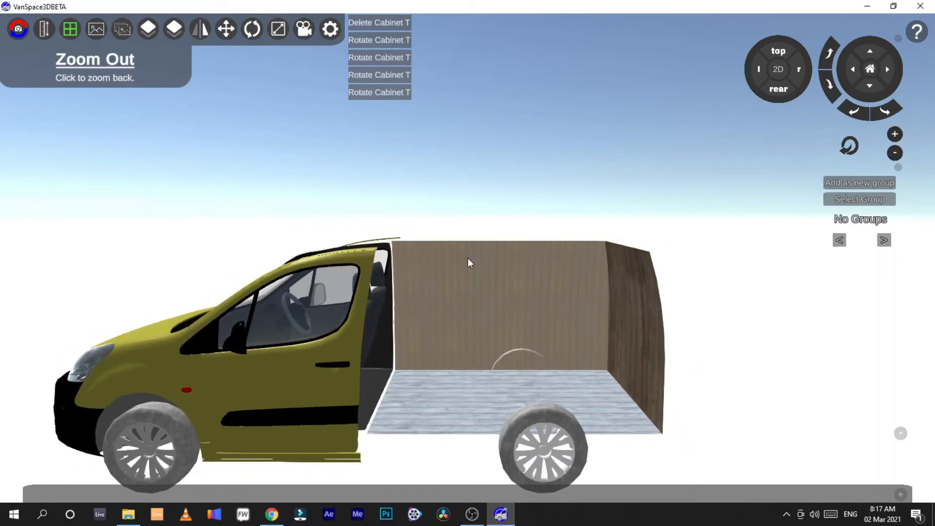
{"action": "left_click", "coordinate": [542, 291]}
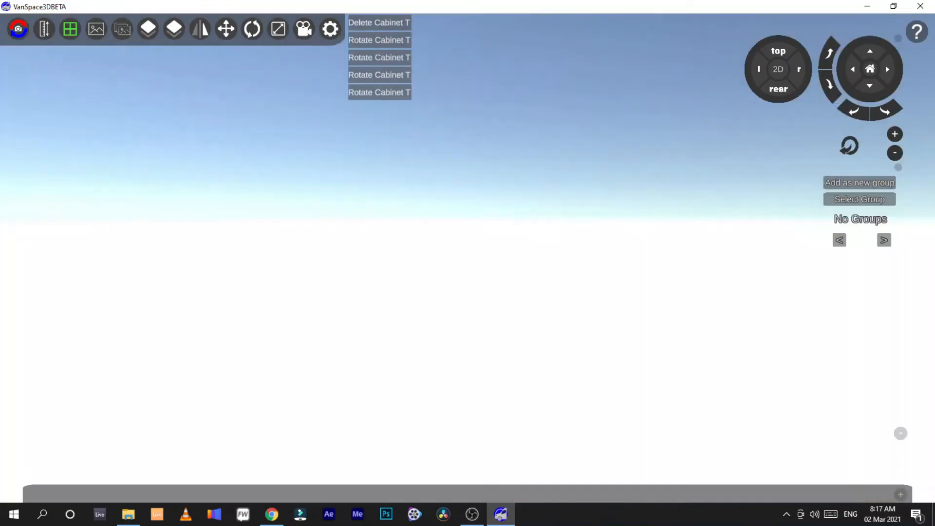
{"action": "scroll", "coordinate": [541, 292], "scroll_direction": "down", "scroll_amount": 10}
{"action": "scroll", "coordinate": [468, 258], "scroll_direction": "up", "scroll_amount": 3}
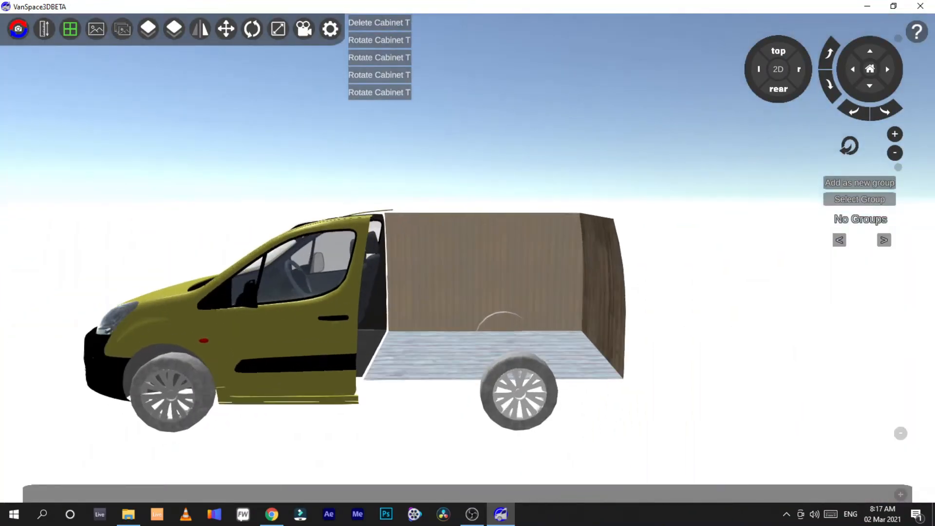
{"action": "scroll", "coordinate": [468, 258], "scroll_direction": "up", "scroll_amount": 1}
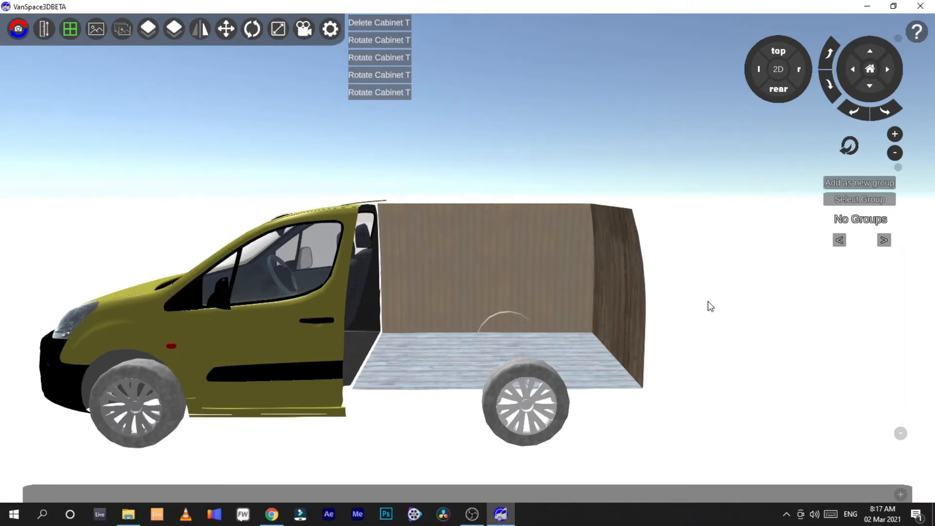
{"action": "scroll", "coordinate": [519, 305], "scroll_direction": "up", "scroll_amount": 2}
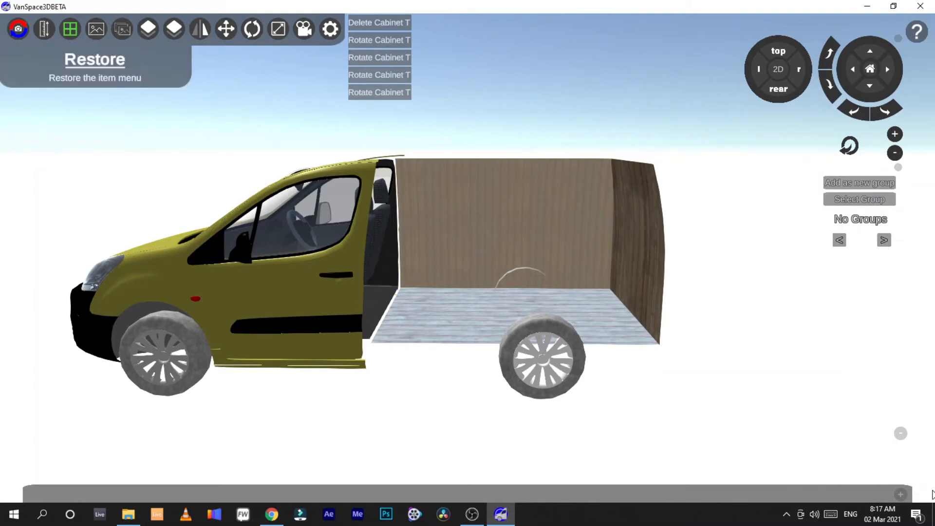
Step: Restore the item menu and place a plant poster from the Accessories Decoration items on the cargo side wall
{"action": "left_click", "coordinate": [898, 495]}
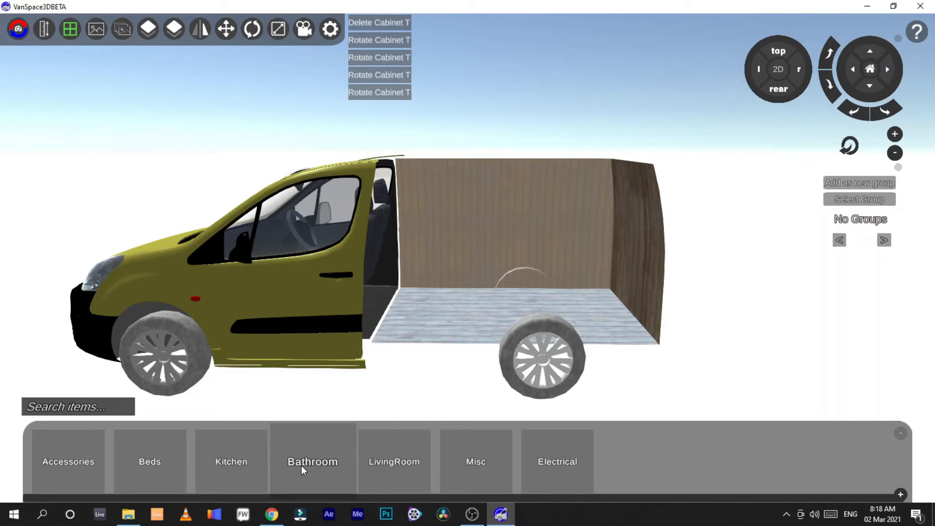
{"action": "left_click", "coordinate": [72, 476]}
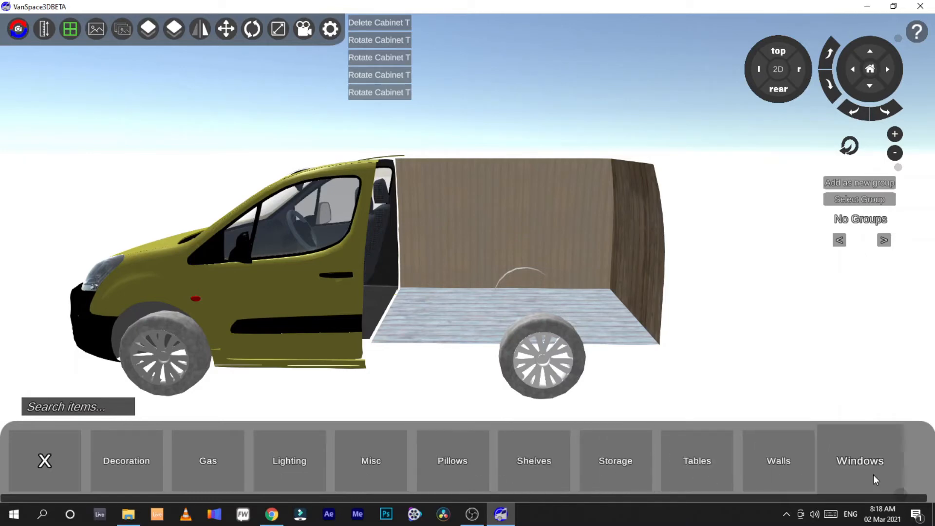
{"action": "left_click", "coordinate": [122, 462]}
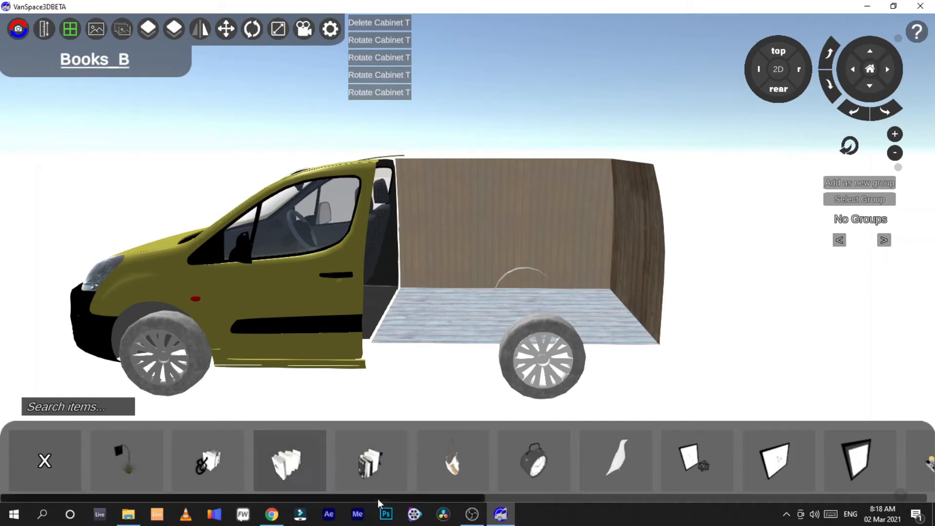
{"action": "left_click_drag", "start_coordinate": [377, 498], "coordinate": [713, 496]}
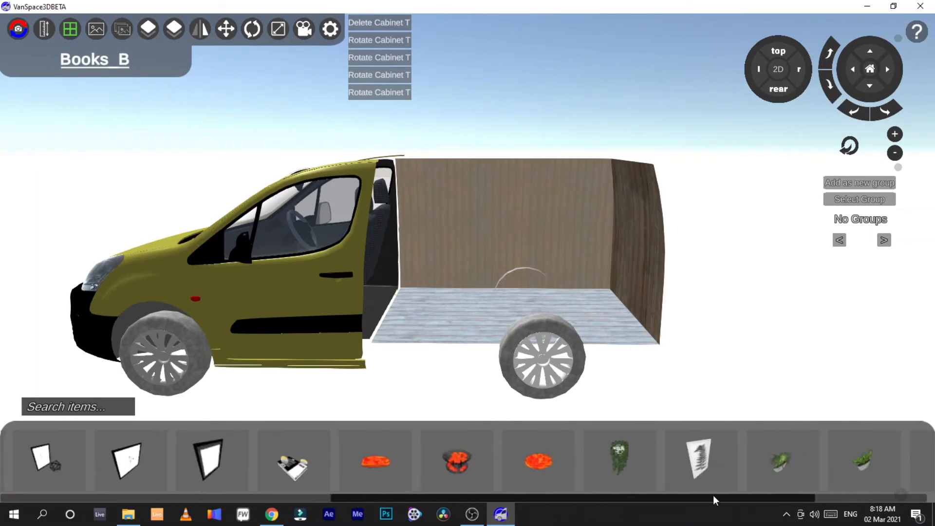
{"action": "left_click_drag", "start_coordinate": [699, 458], "coordinate": [449, 224]}
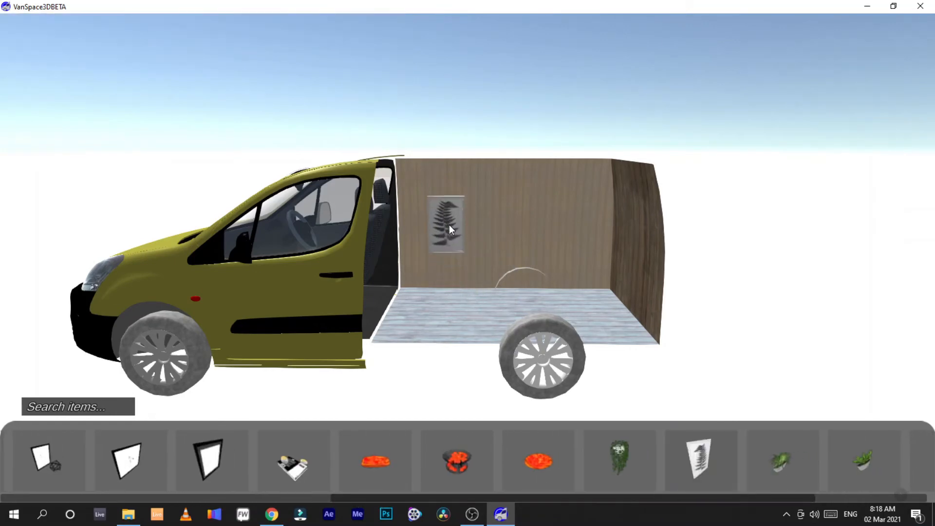
Step: Select the plant poster, move it along the wall and delete it
{"action": "left_click", "coordinate": [449, 224]}
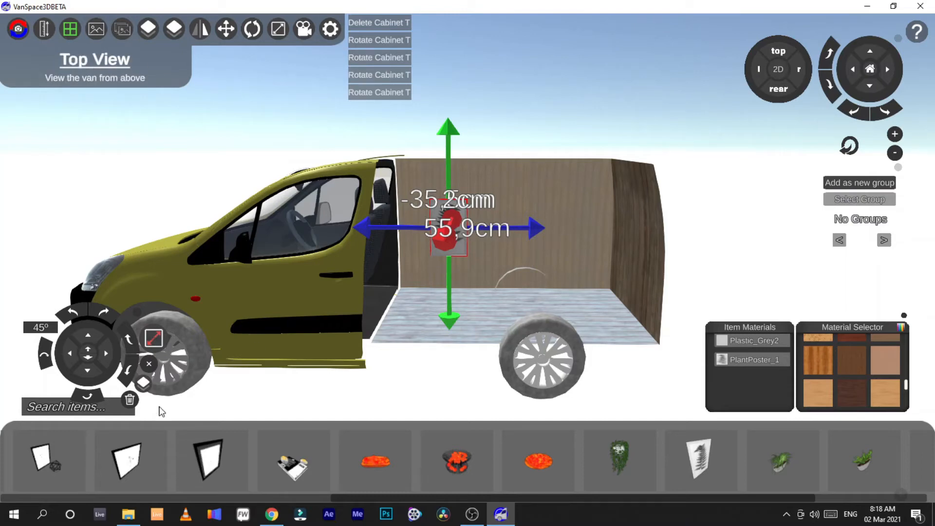
{"action": "left_click_drag", "start_coordinate": [551, 231], "coordinate": [590, 229]}
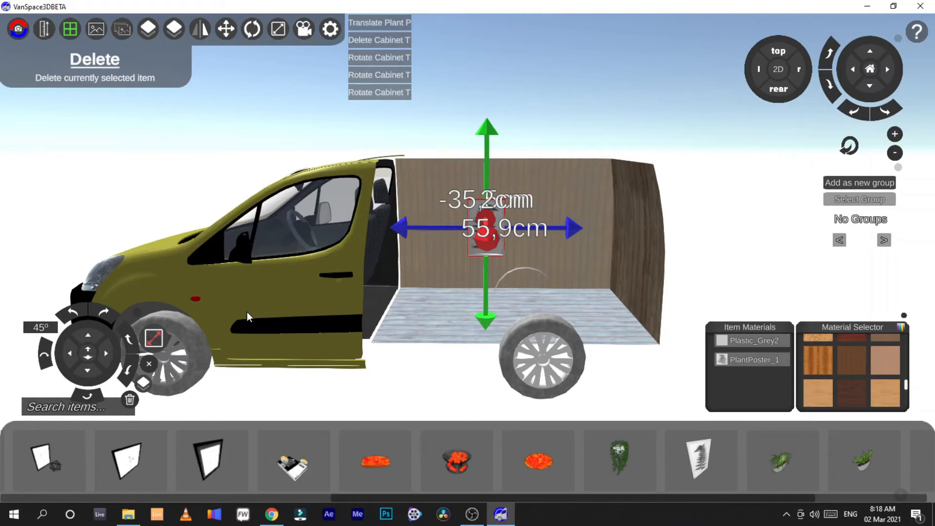
{"action": "left_click", "coordinate": [130, 400]}
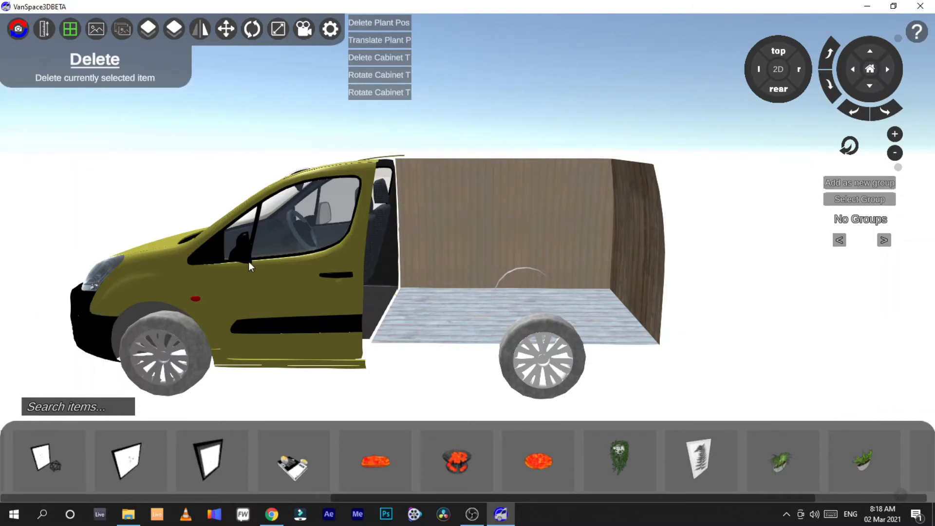
Step: Browse the Gas, Lighting and Misc accessory items
{"action": "left_click_drag", "start_coordinate": [284, 495], "coordinate": [25, 496]}
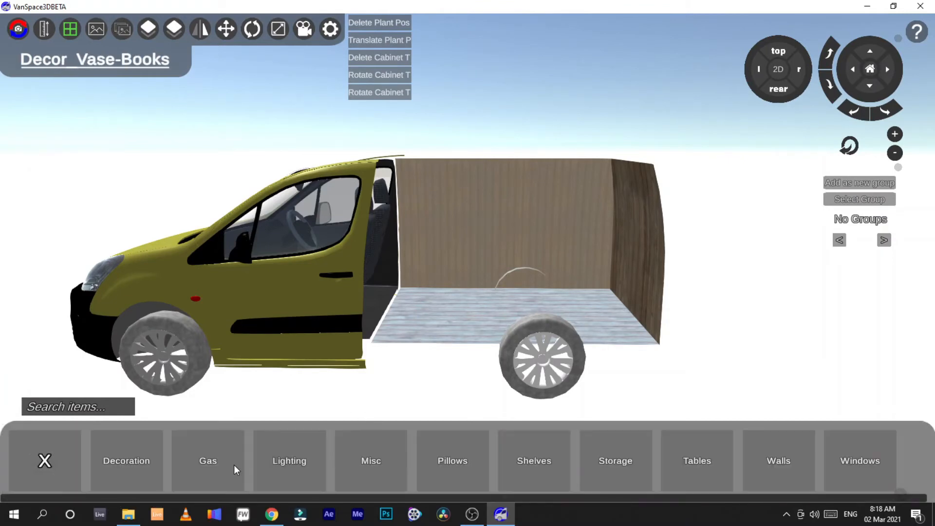
{"action": "left_click", "coordinate": [230, 465]}
{"action": "left_click", "coordinate": [46, 467]}
{"action": "left_click", "coordinate": [303, 465]}
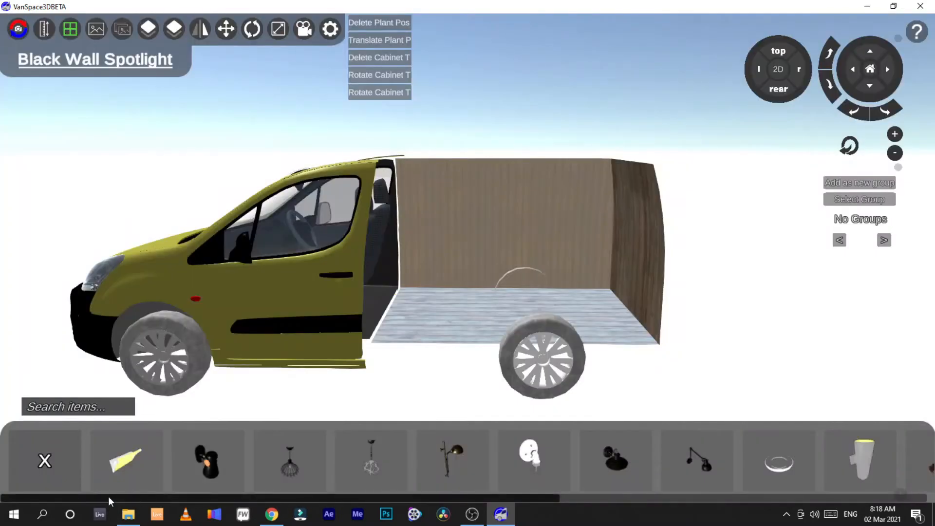
{"action": "left_click_drag", "start_coordinate": [111, 497], "coordinate": [58, 497]}
{"action": "left_click", "coordinate": [83, 466]}
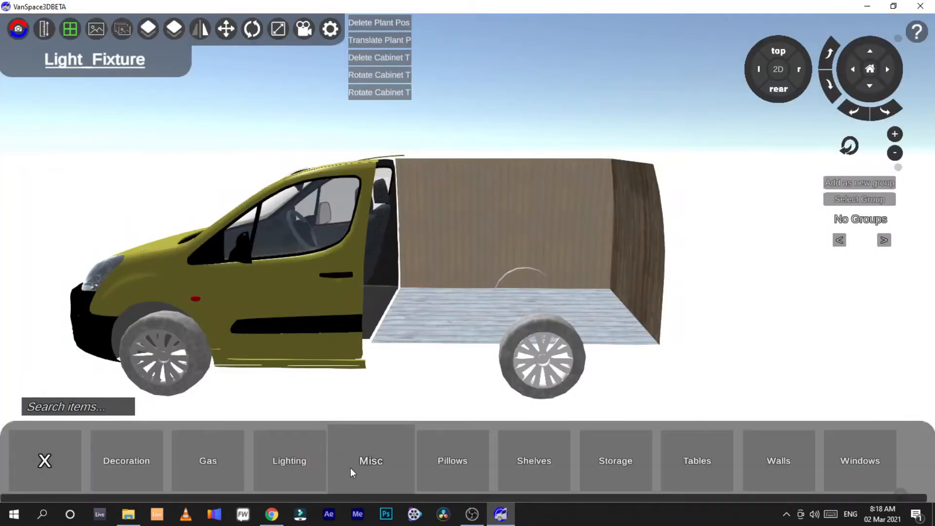
{"action": "left_click", "coordinate": [376, 463]}
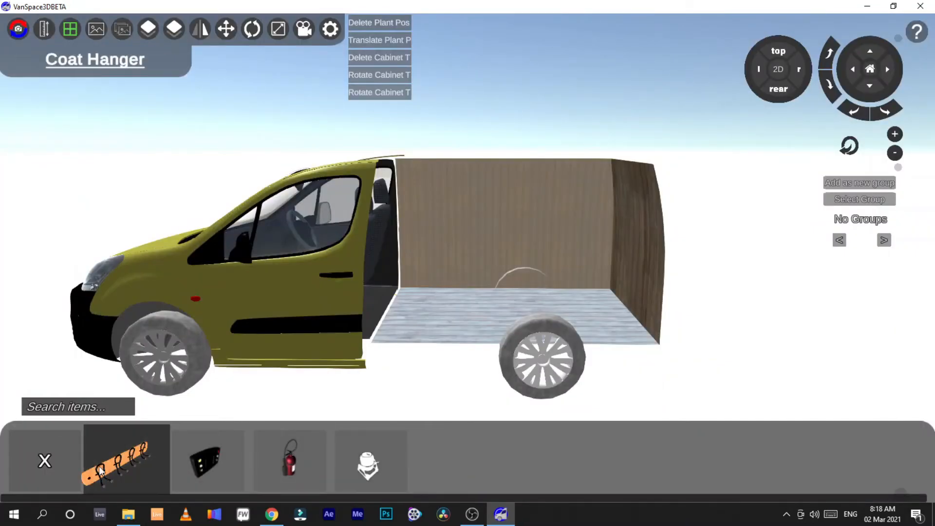
{"action": "left_click", "coordinate": [67, 468]}
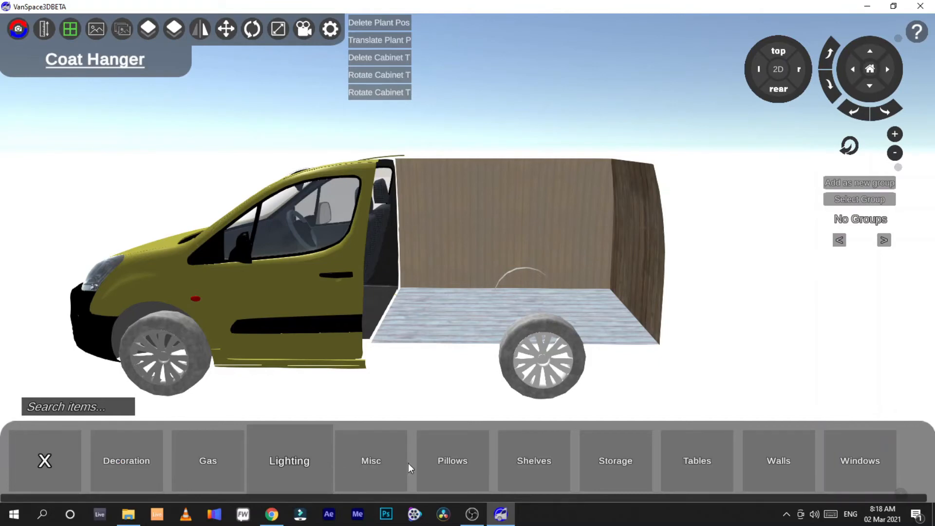
Step: Browse the Pillows, Shelves and Storage accessory items
{"action": "left_click", "coordinate": [446, 469]}
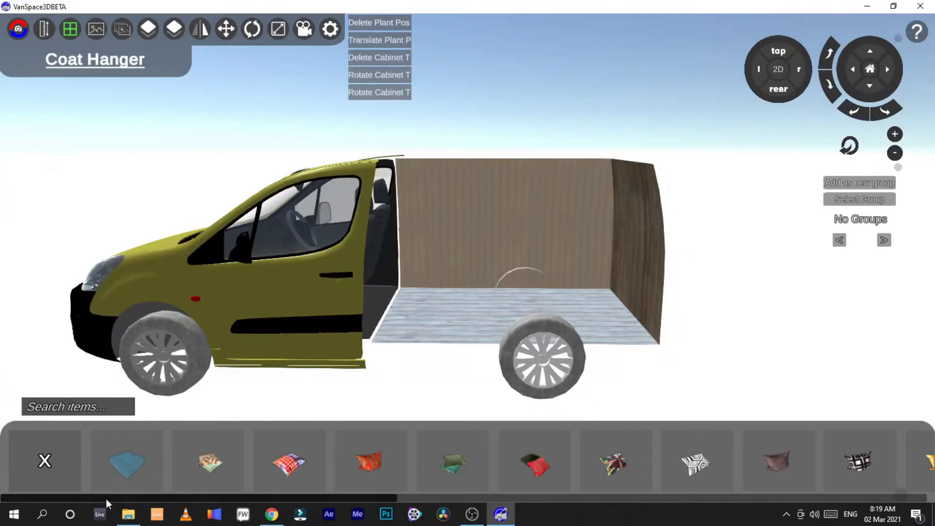
{"action": "left_click_drag", "start_coordinate": [106, 499], "coordinate": [66, 506]}
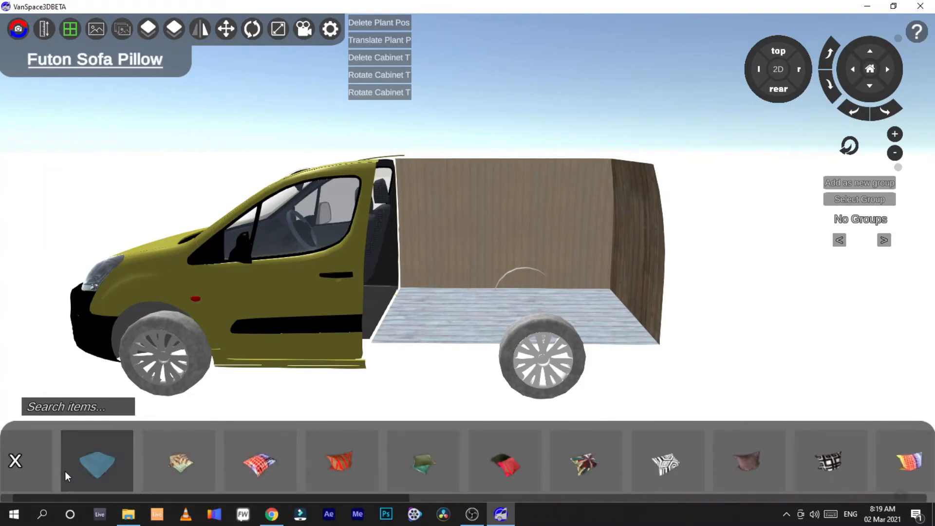
{"action": "left_click", "coordinate": [37, 467]}
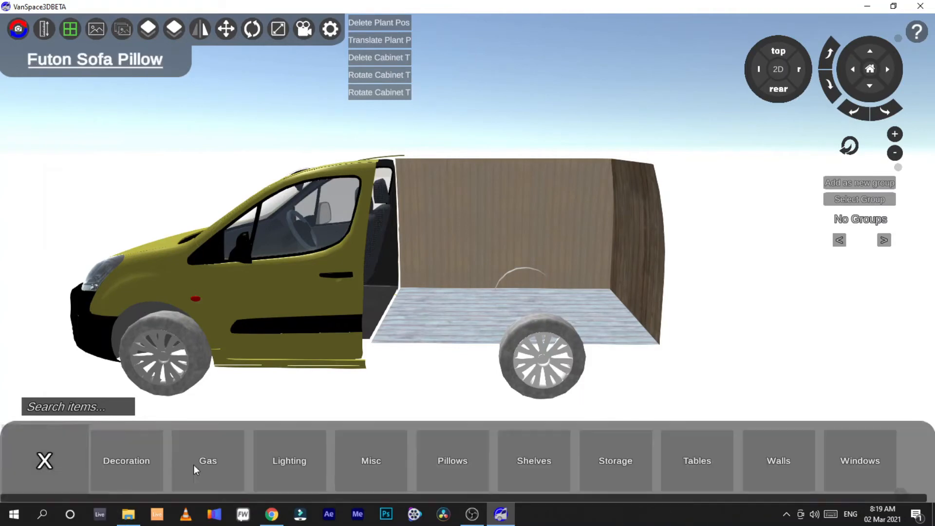
{"action": "left_click", "coordinate": [545, 469]}
{"action": "left_click", "coordinate": [37, 463]}
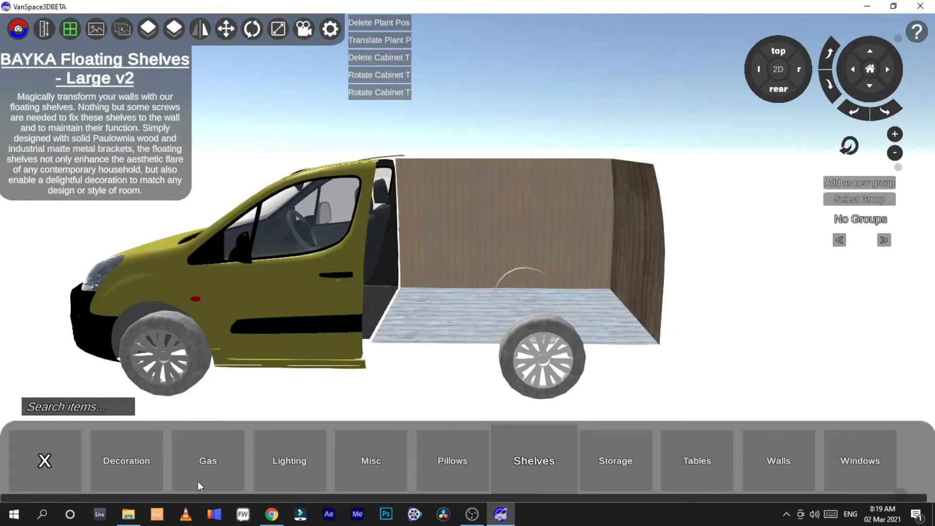
{"action": "left_click", "coordinate": [522, 471]}
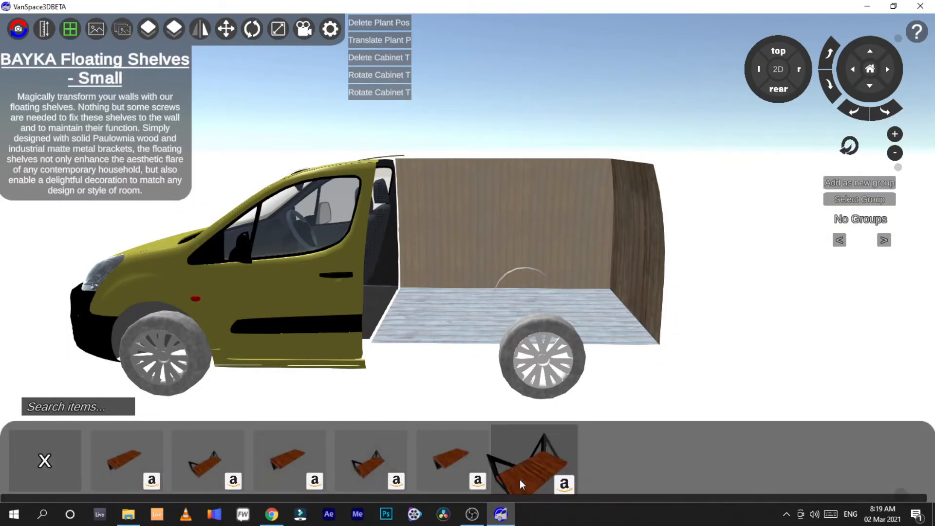
{"action": "left_click", "coordinate": [51, 454]}
{"action": "left_click", "coordinate": [601, 479]}
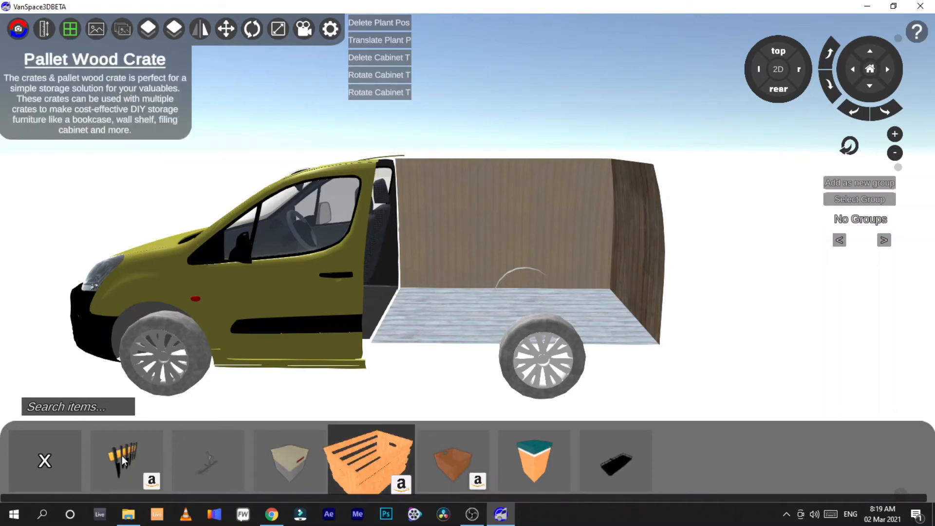
{"action": "left_click", "coordinate": [47, 459]}
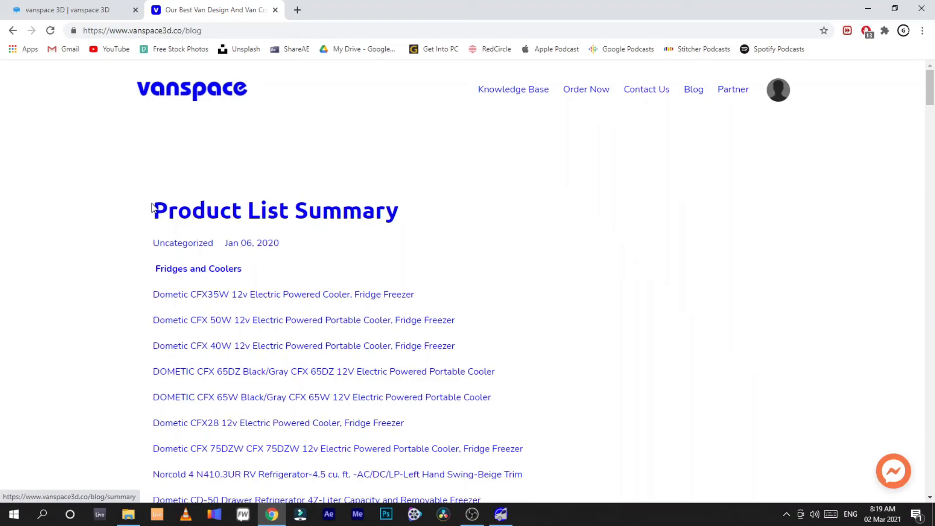
Step: Scroll through the Product List Summary blog page of fridges and coolers, then return to the design app
{"action": "scroll", "coordinate": [244, 336], "scroll_direction": "down", "scroll_amount": 20}
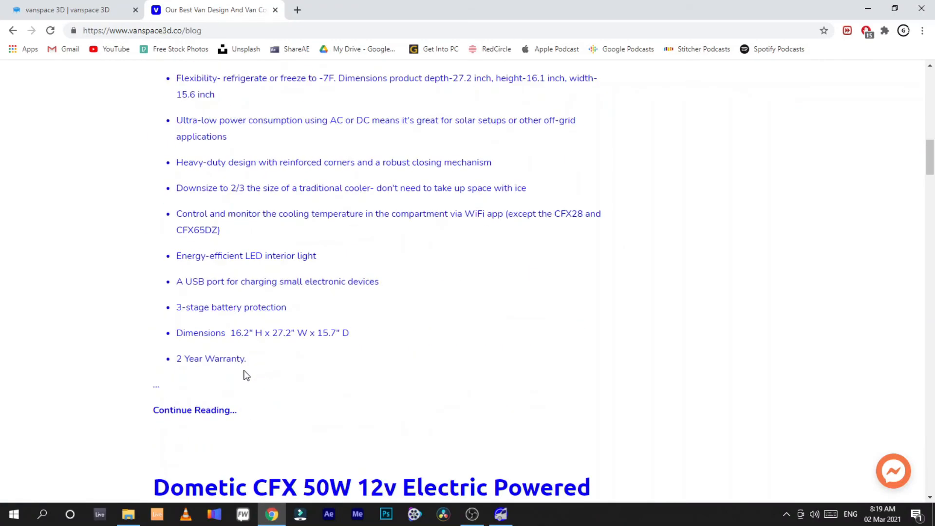
{"action": "scroll", "coordinate": [244, 376], "scroll_direction": "up", "scroll_amount": 20}
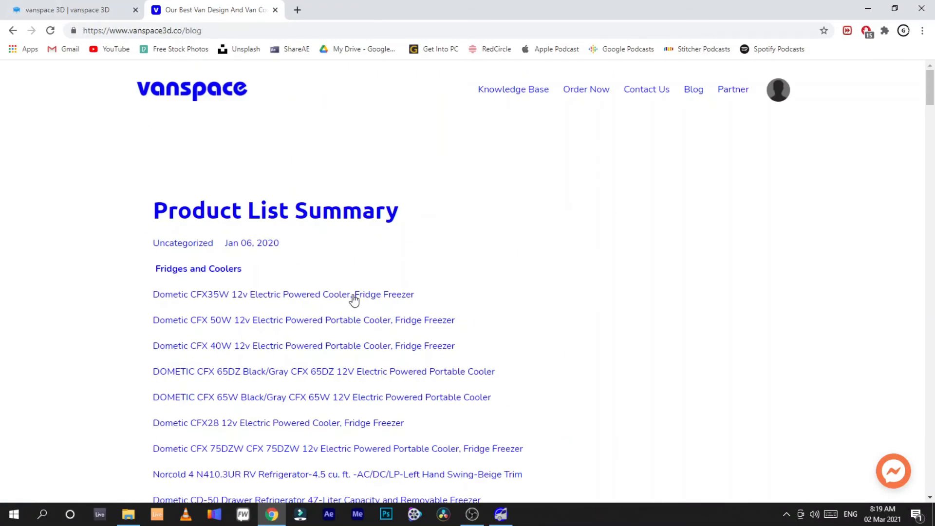
{"action": "scroll", "coordinate": [261, 302], "scroll_direction": "down", "scroll_amount": 5}
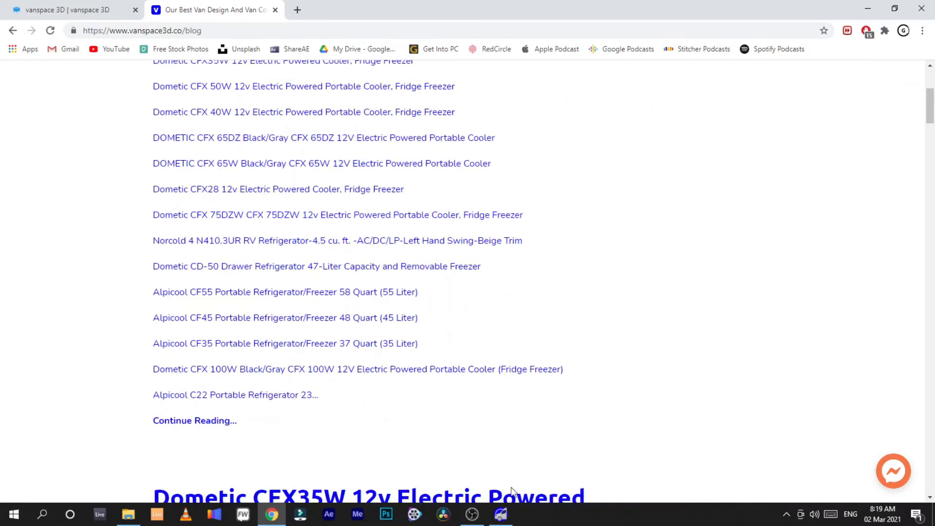
{"action": "left_click", "coordinate": [507, 516]}
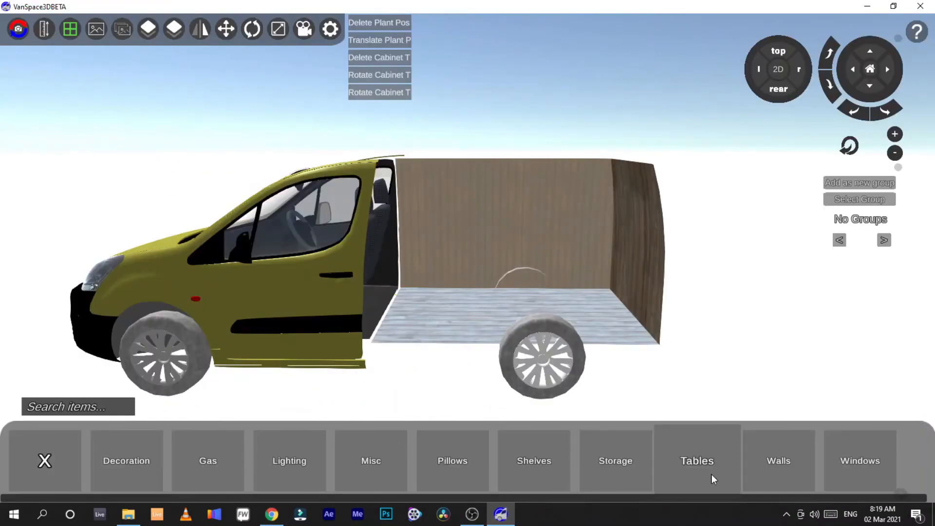
Step: Browse the Tables, Walls and Windows accessory items
{"action": "left_click", "coordinate": [696, 470]}
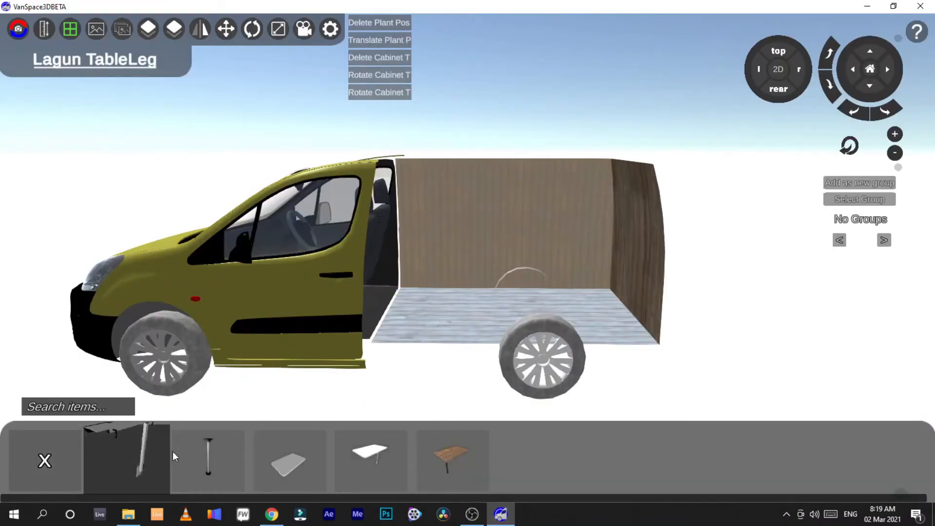
{"action": "left_click", "coordinate": [69, 449]}
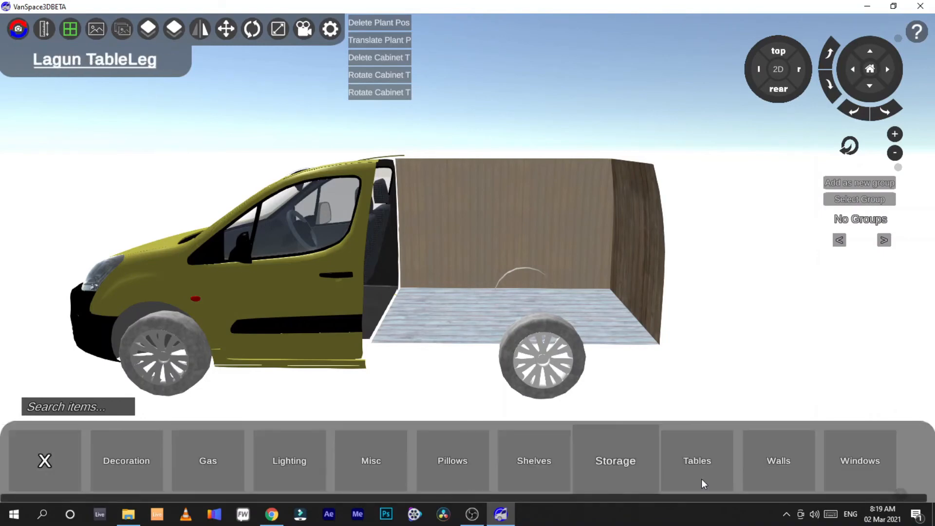
{"action": "left_click", "coordinate": [757, 471]}
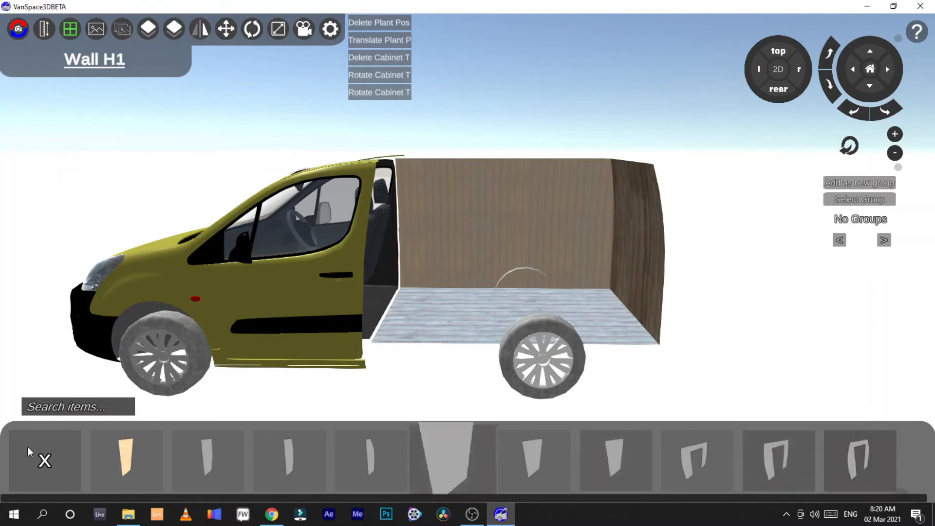
{"action": "left_click", "coordinate": [57, 473]}
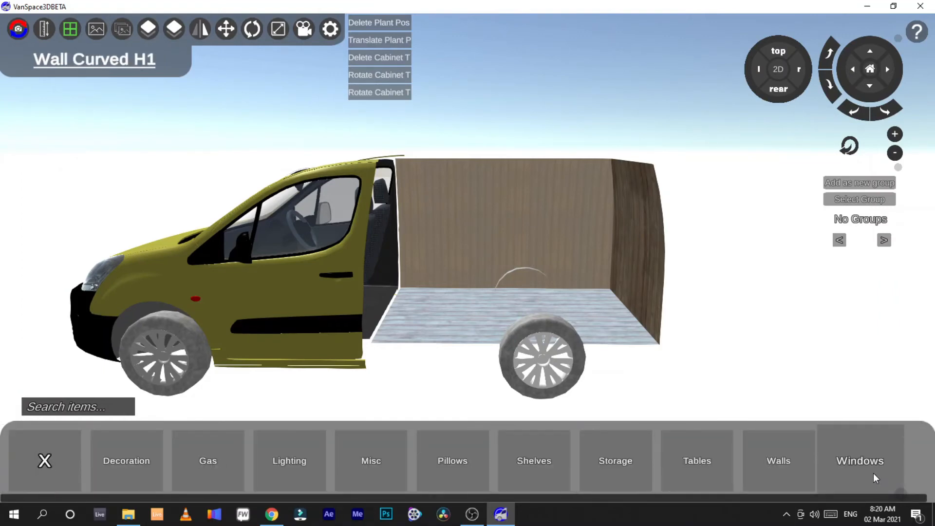
{"action": "left_click", "coordinate": [872, 473]}
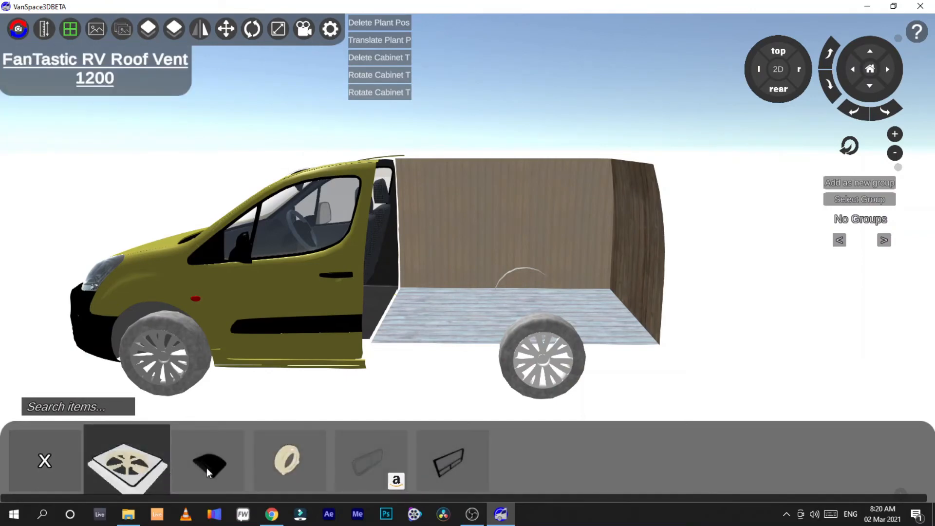
{"action": "left_click", "coordinate": [36, 449]}
{"action": "left_click", "coordinate": [36, 448]}
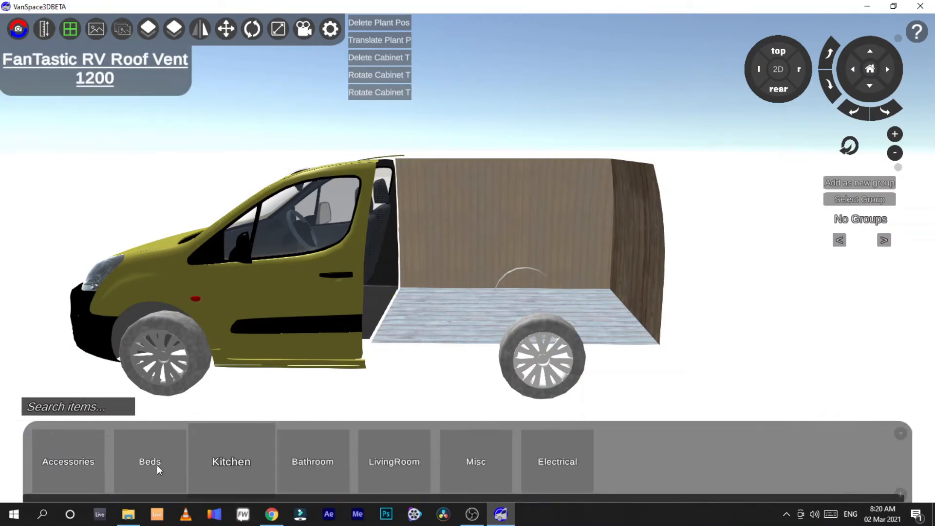
Step: Place an L-bench from the Beds bench items in the cargo area and delete it
{"action": "left_click", "coordinate": [157, 468]}
{"action": "left_click", "coordinate": [111, 469]}
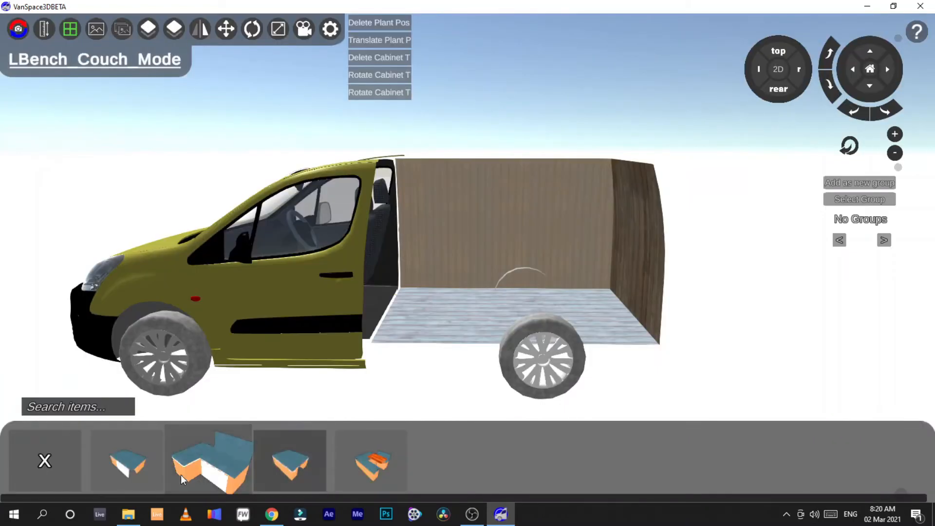
{"action": "left_click", "coordinate": [104, 473]}
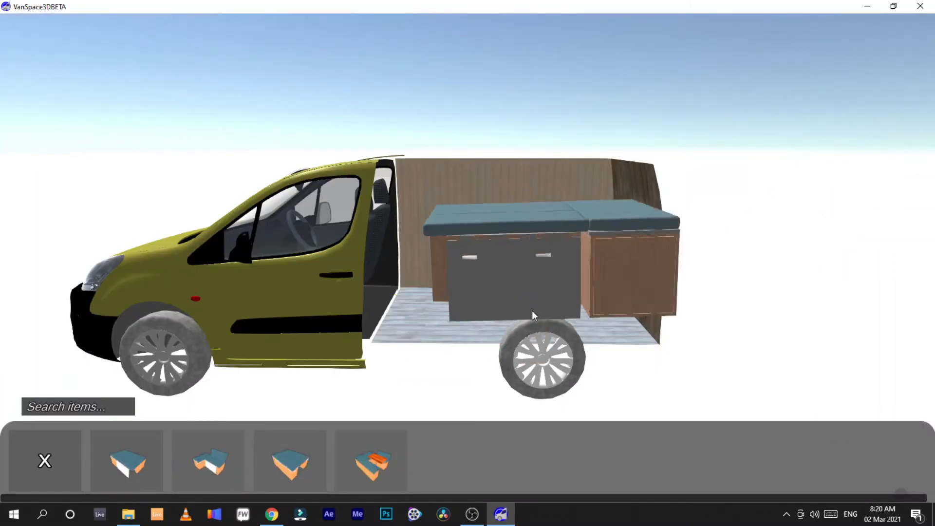
{"action": "left_click", "coordinate": [482, 311]}
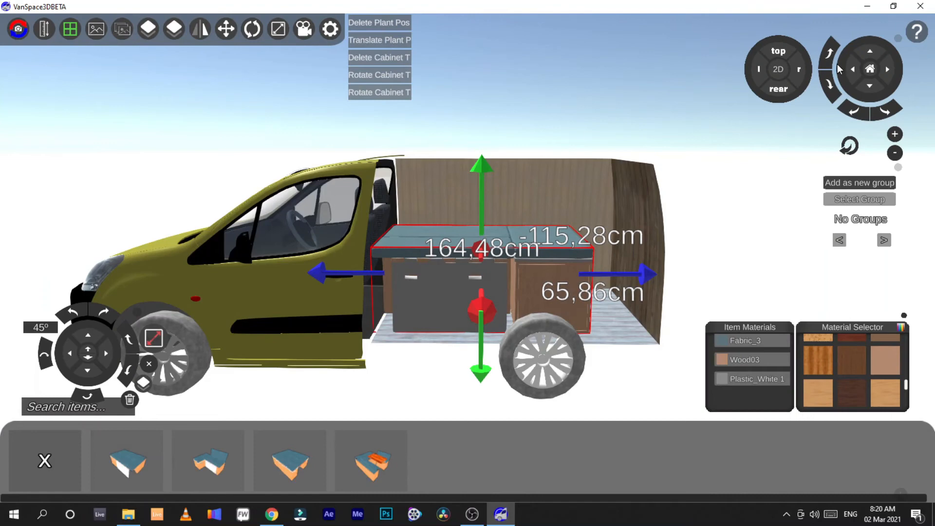
{"action": "left_click", "coordinate": [790, 53]}
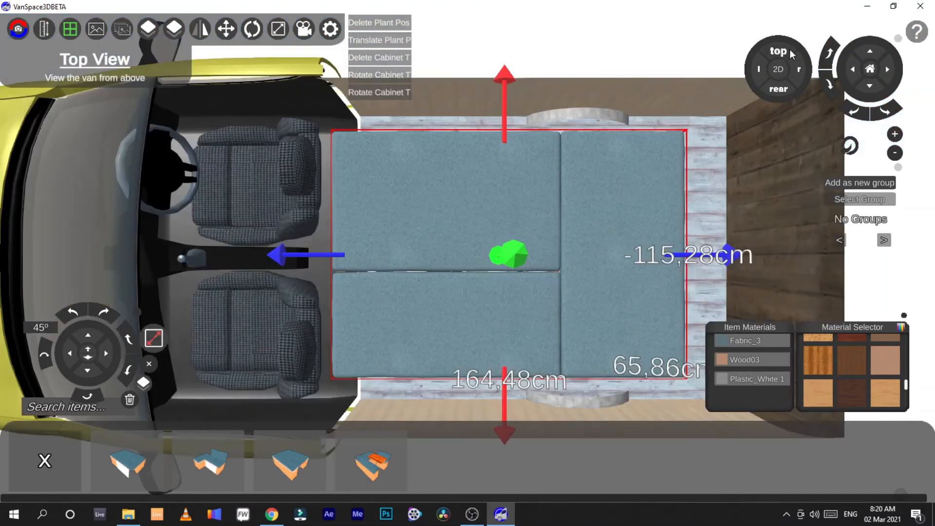
{"action": "left_click", "coordinate": [894, 153]}
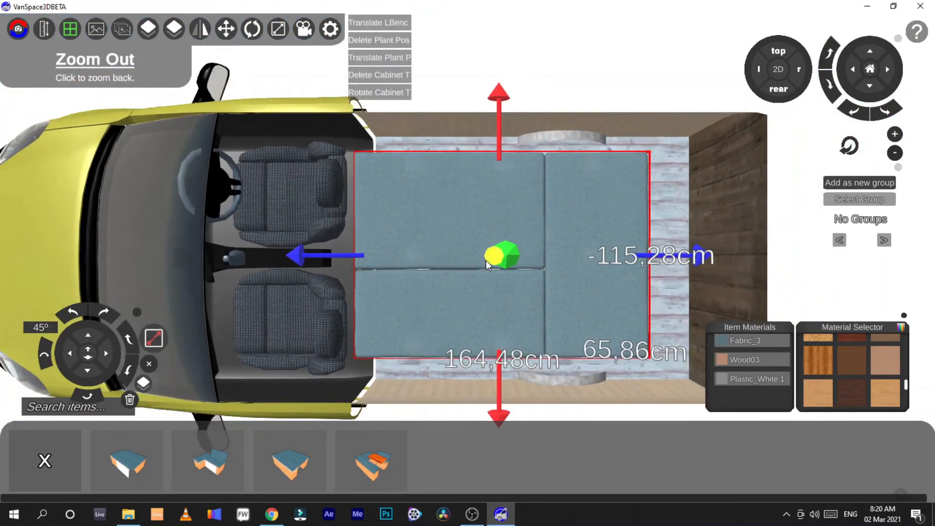
{"action": "key", "text": "Delete"}
Step: Place a U-bench couch in the cargo area and delete it
{"action": "left_click", "coordinate": [371, 460]}
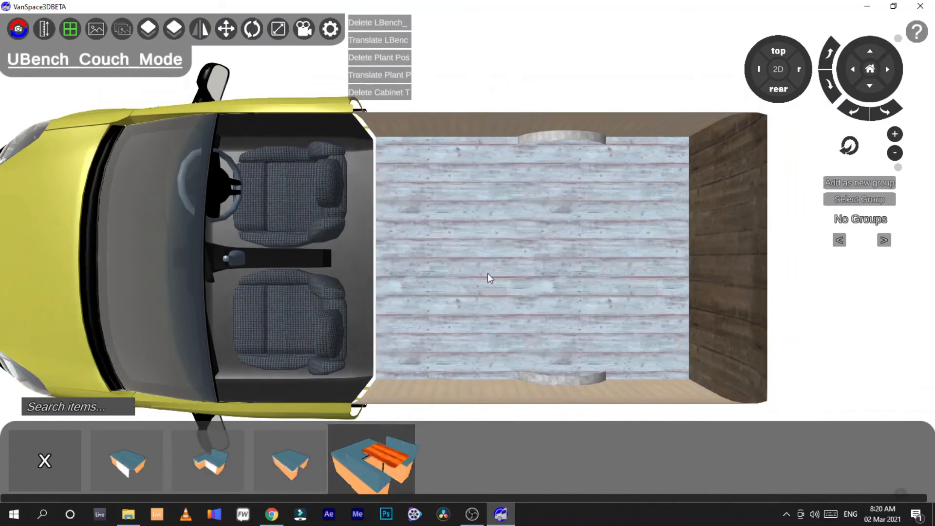
{"action": "left_click", "coordinate": [526, 260]}
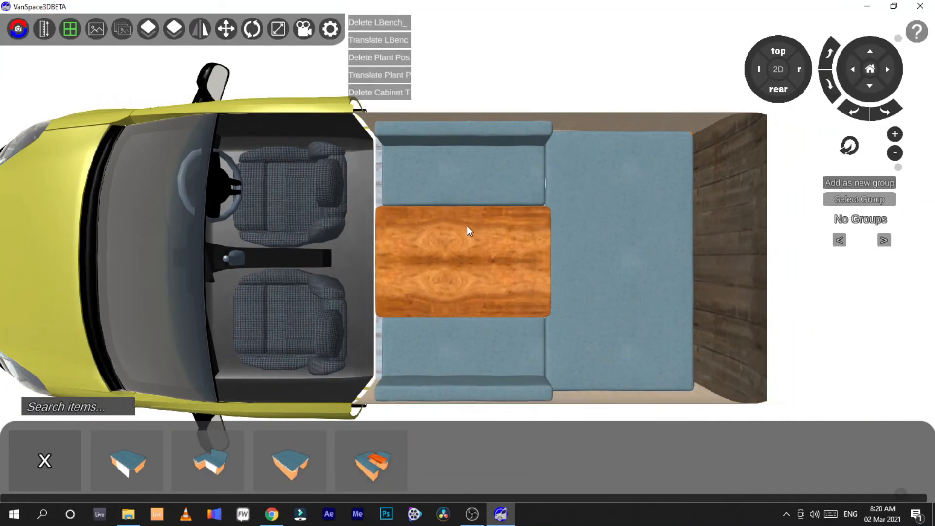
{"action": "left_click", "coordinate": [482, 241]}
{"action": "key", "text": "Delete"}
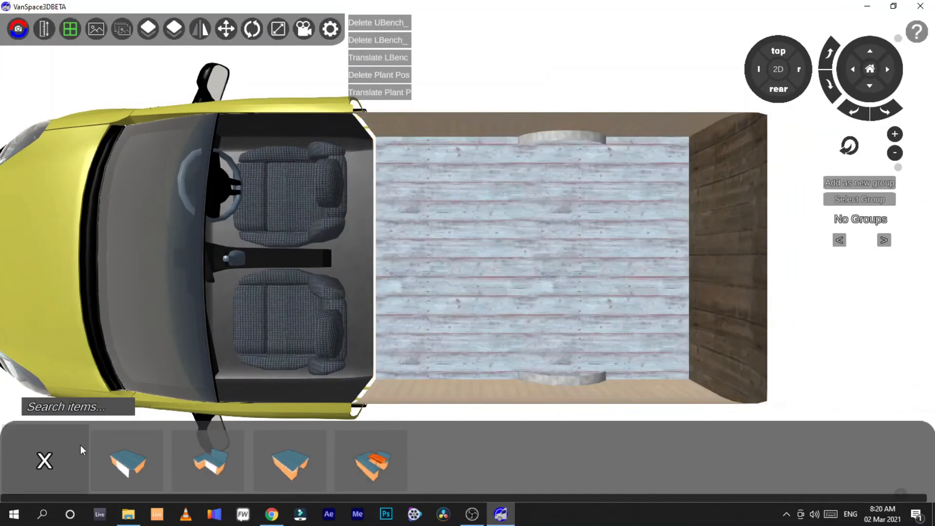
Step: Place a Queen mattress from the Mattress bed items in the cargo area
{"action": "left_click", "coordinate": [200, 458]}
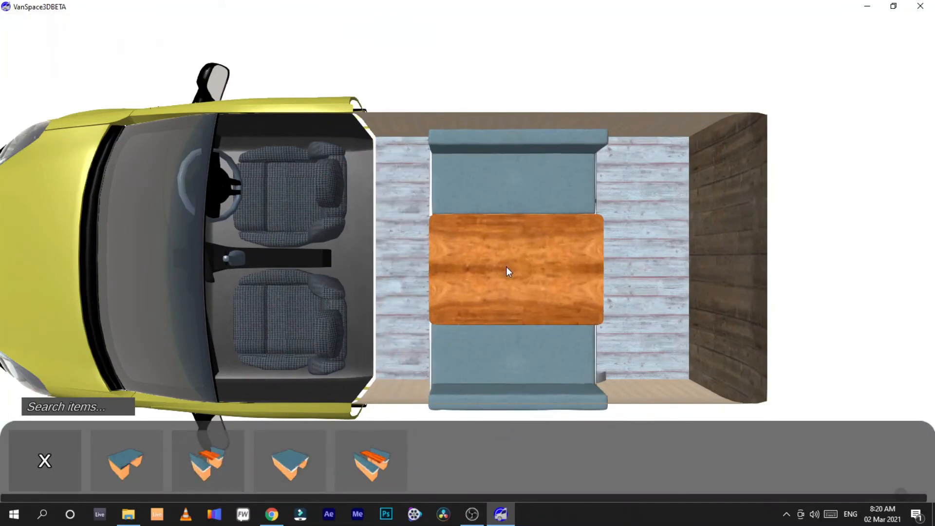
{"action": "left_click", "coordinate": [54, 452]}
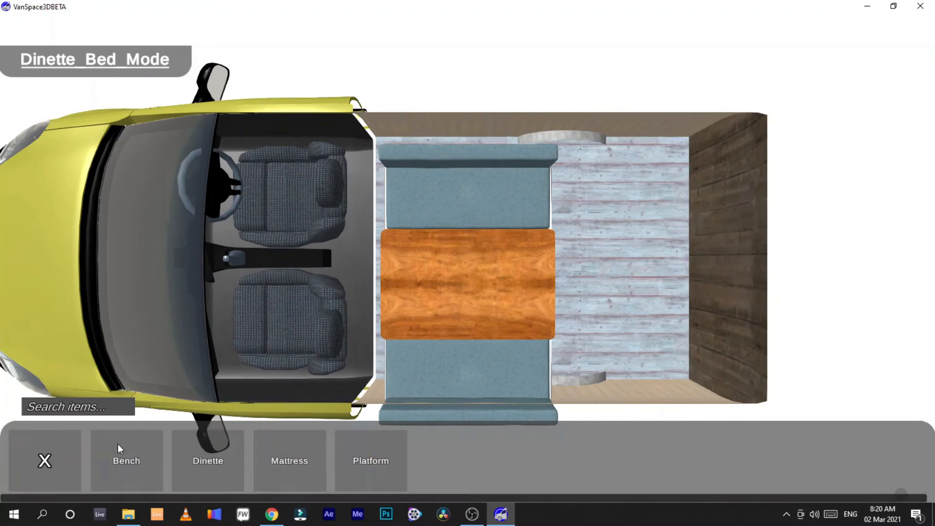
{"action": "left_click", "coordinate": [283, 464]}
{"action": "left_click", "coordinate": [375, 438]}
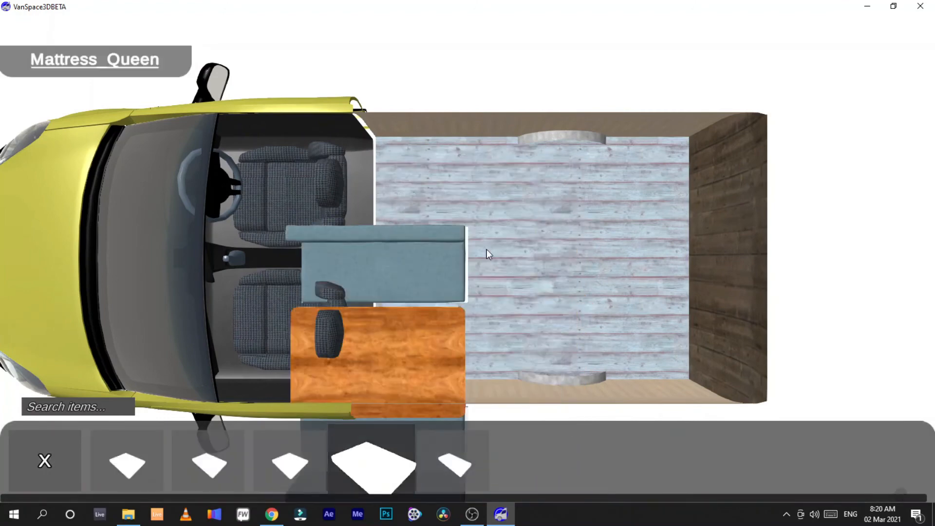
{"action": "left_click", "coordinate": [547, 257]}
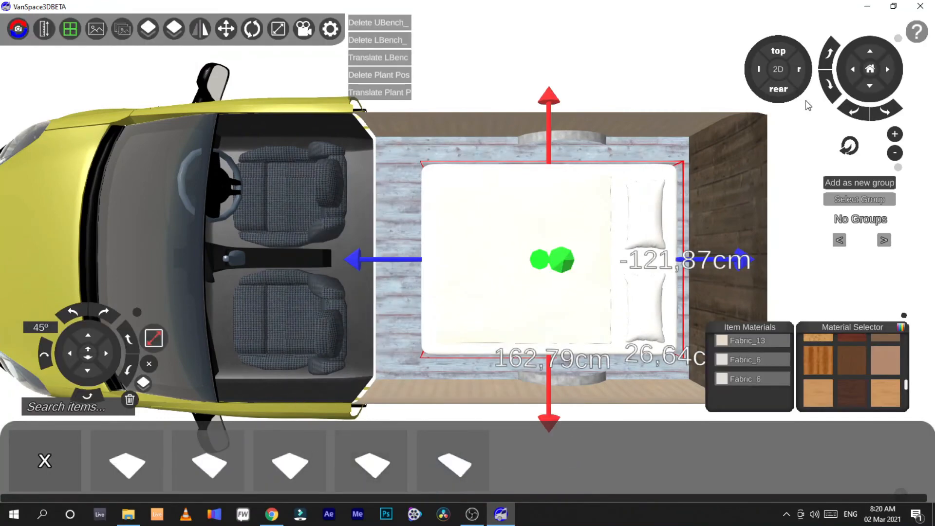
Step: Open the Platform bed items and delete the queen mattress
{"action": "left_click", "coordinate": [780, 70]}
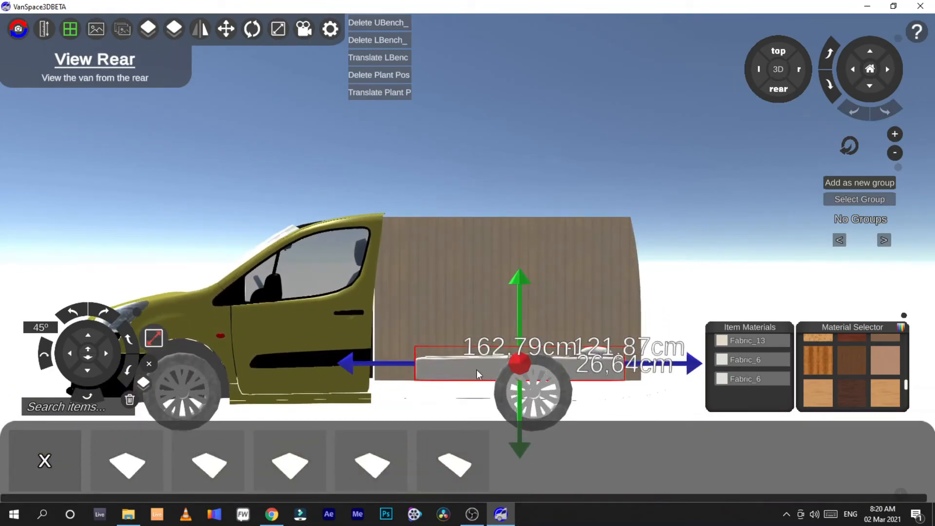
{"action": "left_click", "coordinate": [49, 455]}
{"action": "left_click", "coordinate": [369, 467]}
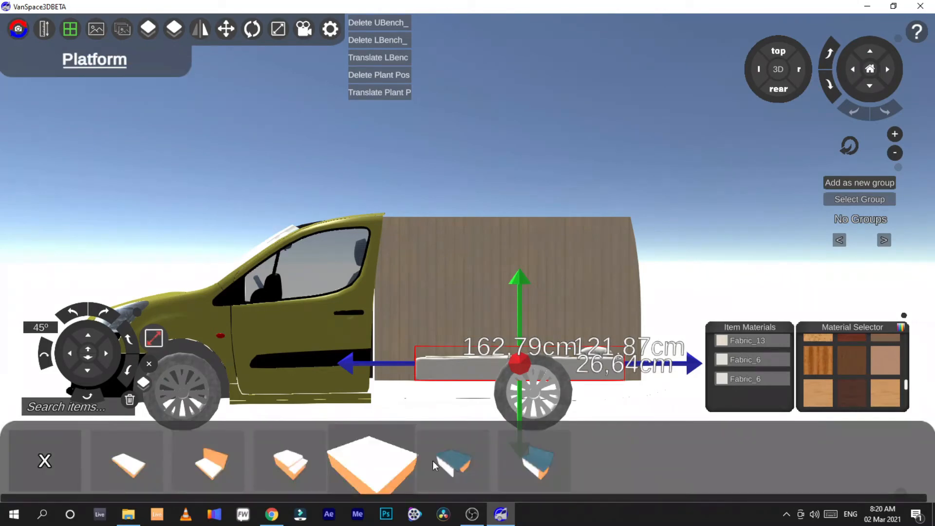
{"action": "left_click", "coordinate": [781, 69]}
{"action": "left_click", "coordinate": [777, 52]}
{"action": "left_click", "coordinate": [778, 89]}
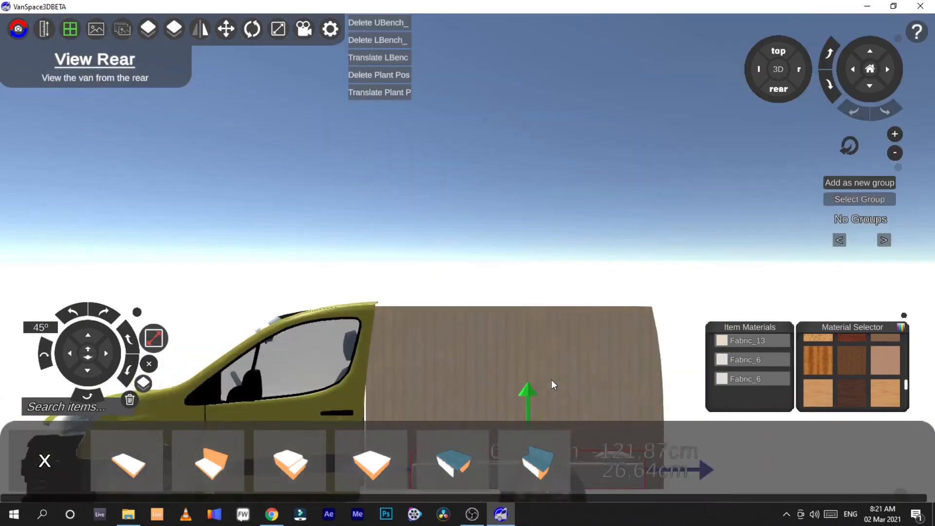
{"action": "left_click", "coordinate": [777, 53]}
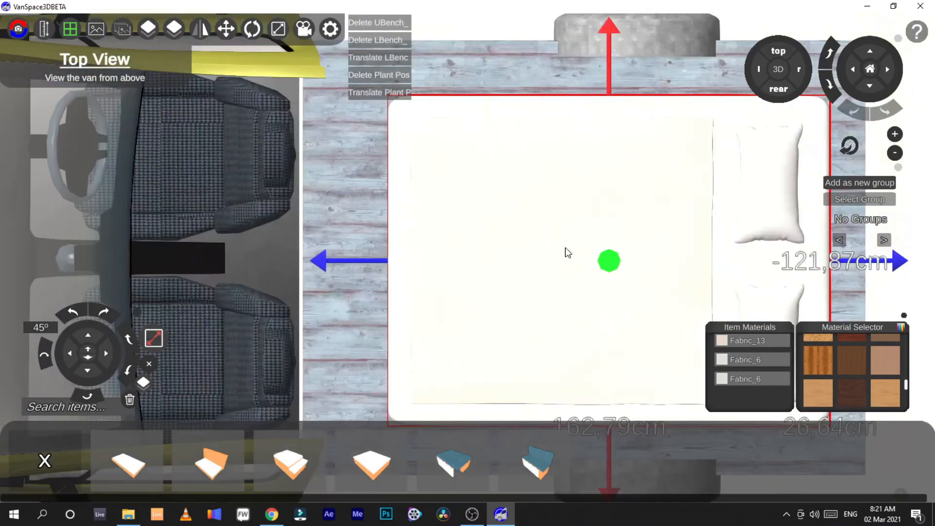
{"action": "key", "text": "Delete"}
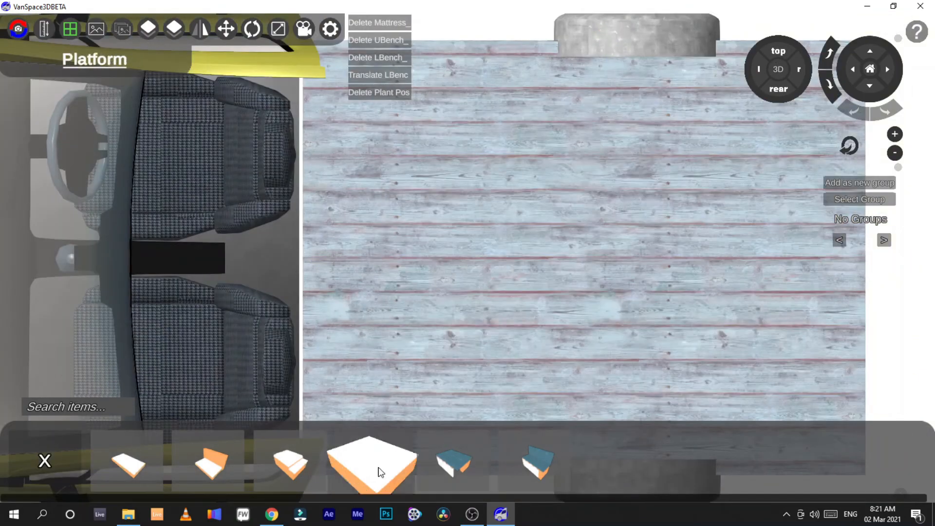
Step: Place a Murphy bed from the Platform items in the cargo area and delete it
{"action": "left_click_drag", "start_coordinate": [290, 476], "coordinate": [309, 437]}
{"action": "left_click_drag", "start_coordinate": [224, 463], "coordinate": [554, 220]}
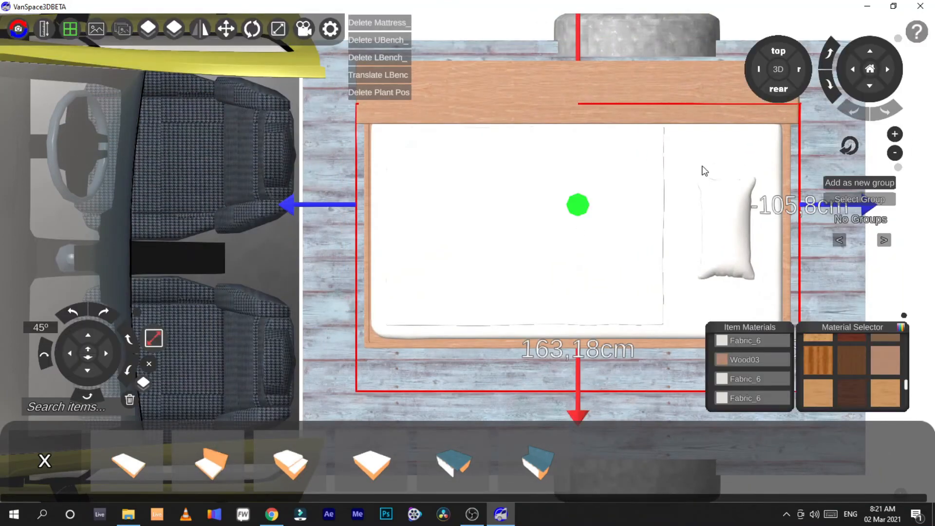
{"action": "left_click", "coordinate": [778, 69]}
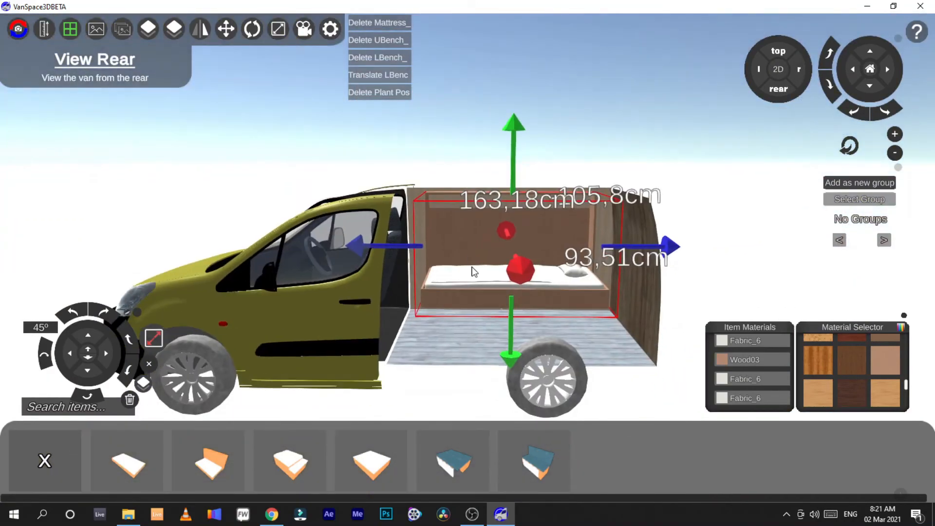
{"action": "left_click", "coordinate": [473, 272]}
{"action": "left_click", "coordinate": [474, 272]}
{"action": "key", "text": "Delete"}
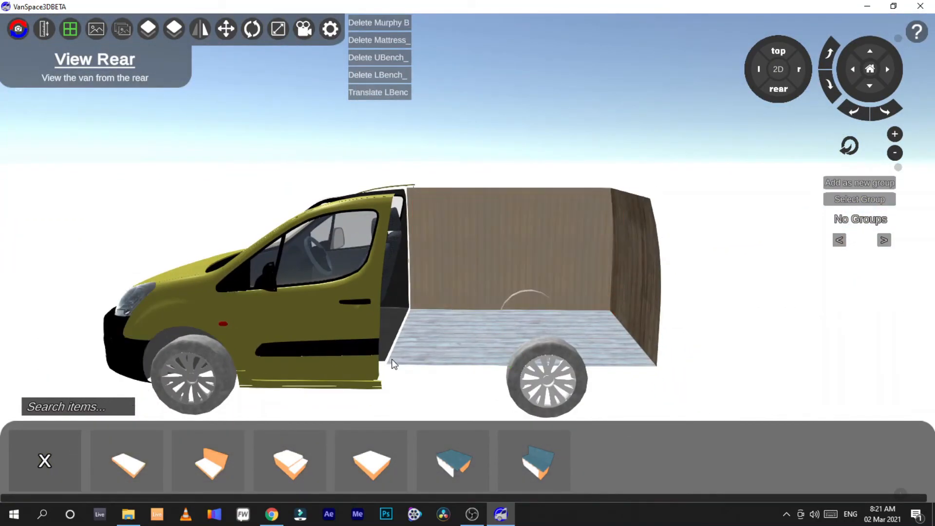
Step: Open the Kitchen items and scroll through the cabinet list to its end
{"action": "left_click", "coordinate": [66, 460]}
{"action": "left_click", "coordinate": [60, 467]}
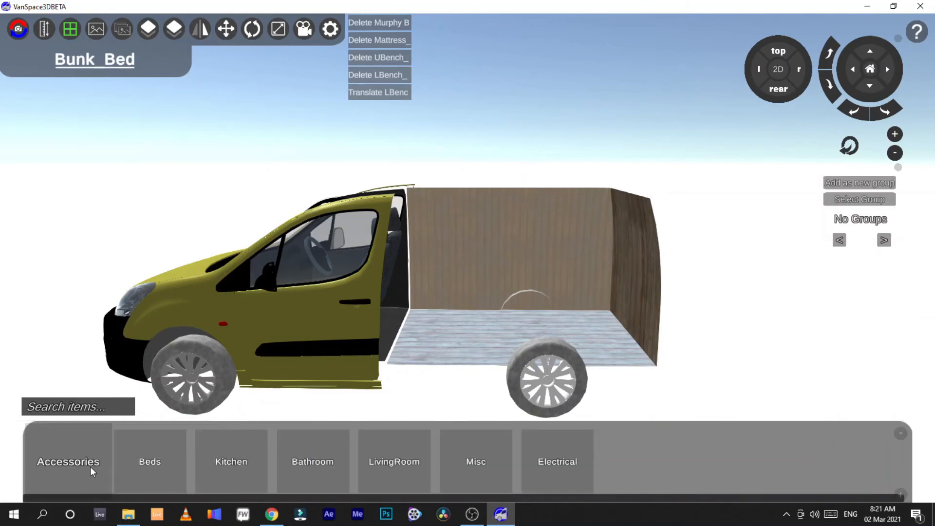
{"action": "left_click", "coordinate": [229, 462]}
{"action": "left_click", "coordinate": [110, 458]}
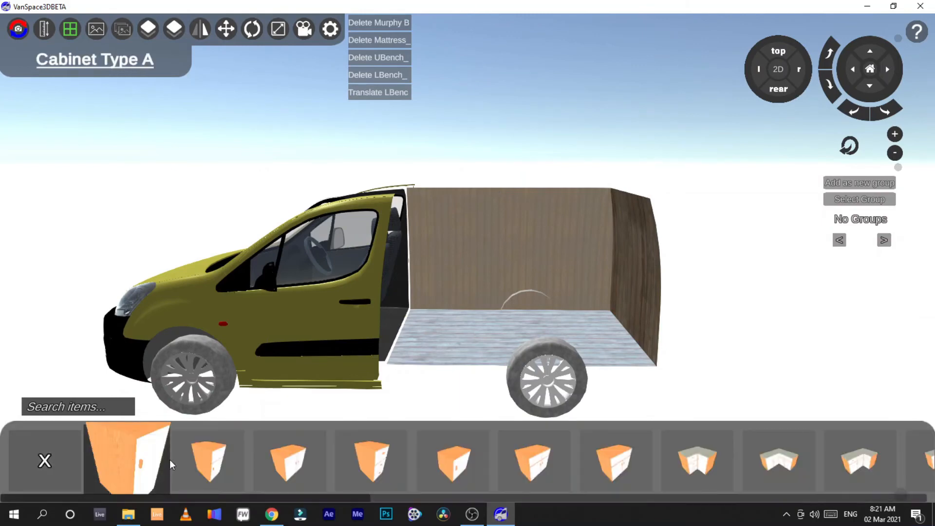
{"action": "left_click_drag", "start_coordinate": [200, 498], "coordinate": [836, 500]}
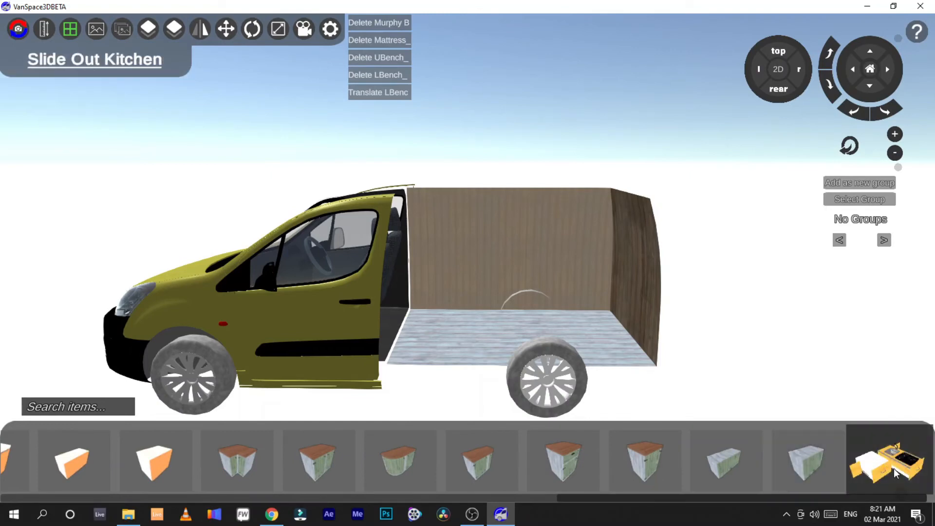
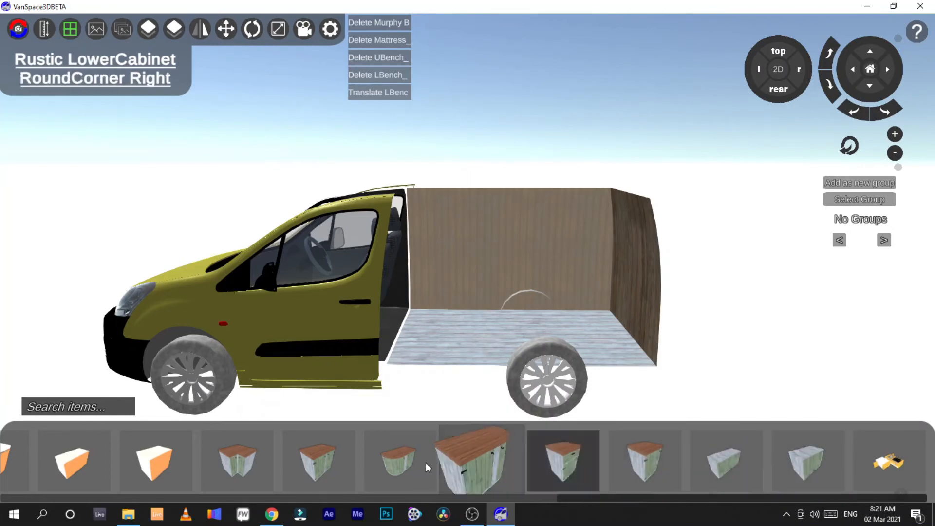
Step: Return from the cabinet list and browse the kitchen Container and Cooktop items
{"action": "left_click_drag", "start_coordinate": [590, 500], "coordinate": [427, 500]}
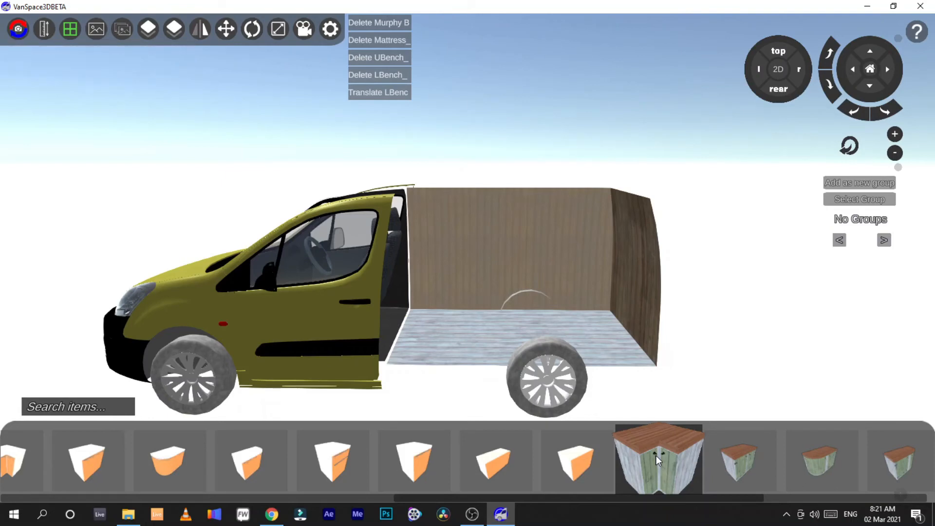
{"action": "left_click_drag", "start_coordinate": [600, 497], "coordinate": [130, 498]}
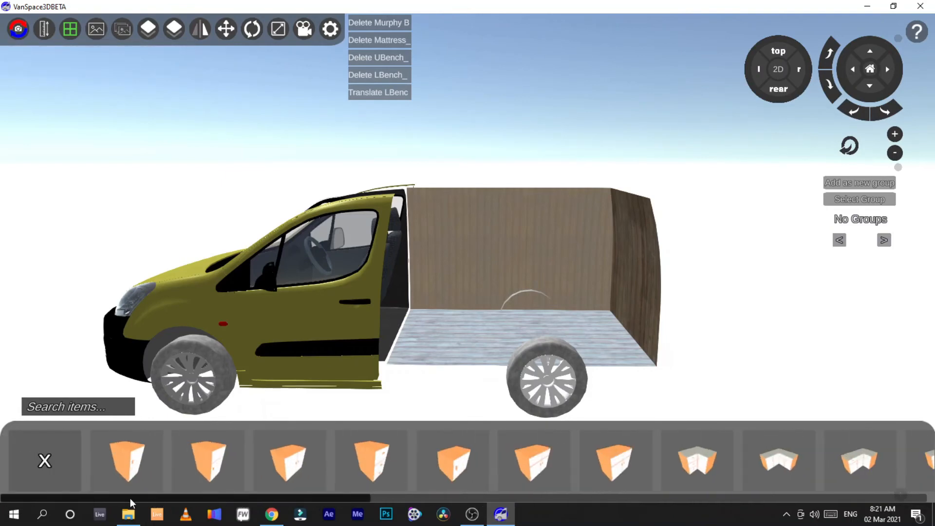
{"action": "left_click", "coordinate": [37, 468]}
{"action": "left_click", "coordinate": [206, 467]}
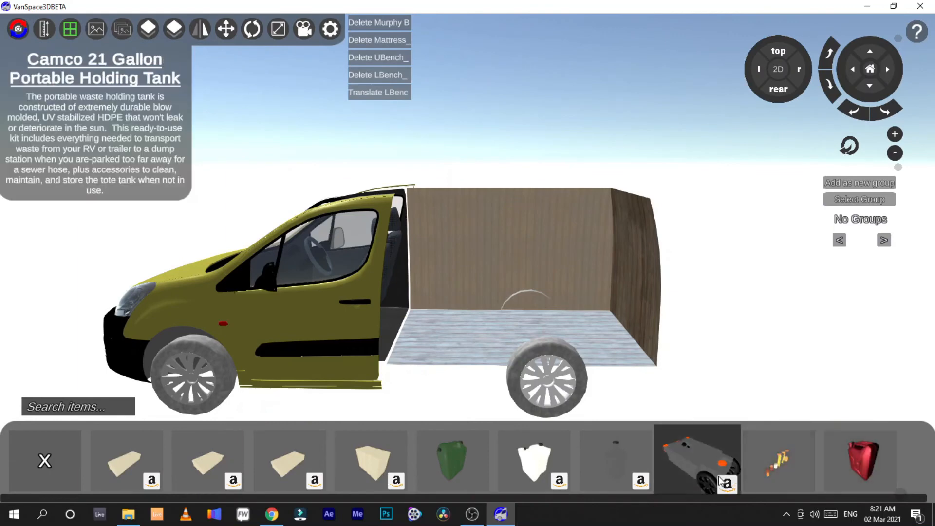
{"action": "left_click", "coordinate": [24, 449]}
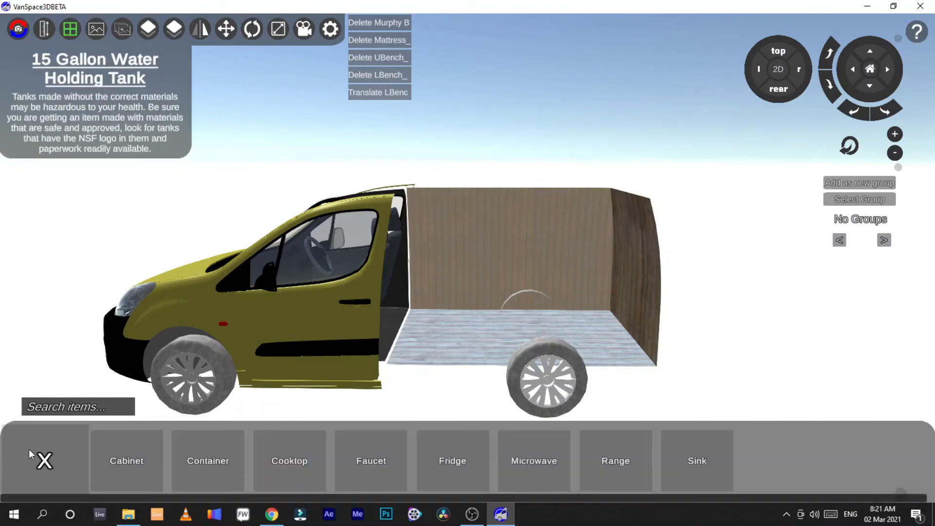
{"action": "left_click", "coordinate": [312, 476]}
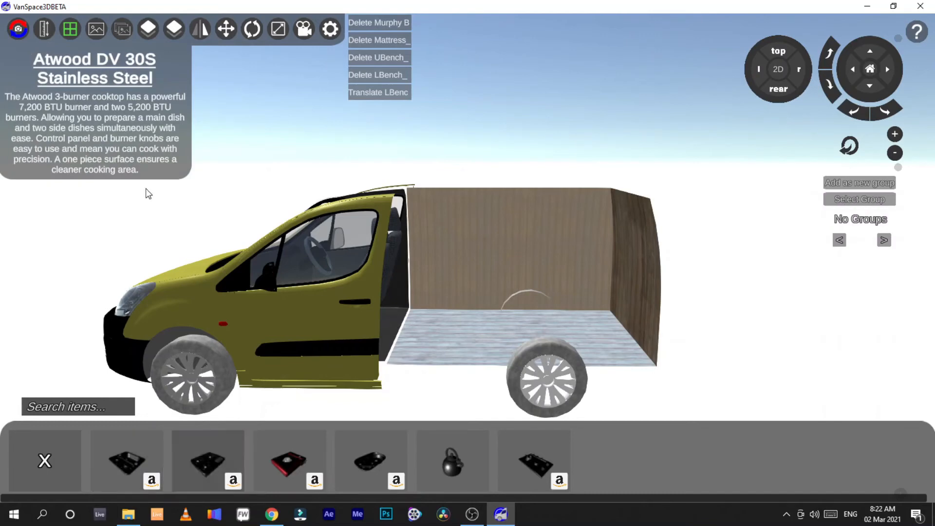
{"action": "left_click", "coordinate": [59, 467]}
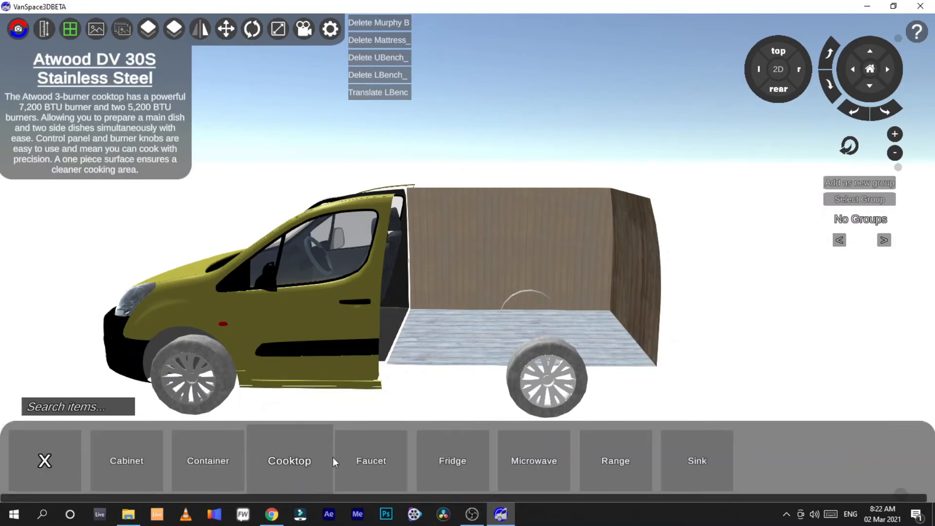
Step: Browse the kitchen Faucet and Fridge items, scrolling through the fridge list
{"action": "left_click", "coordinate": [369, 472]}
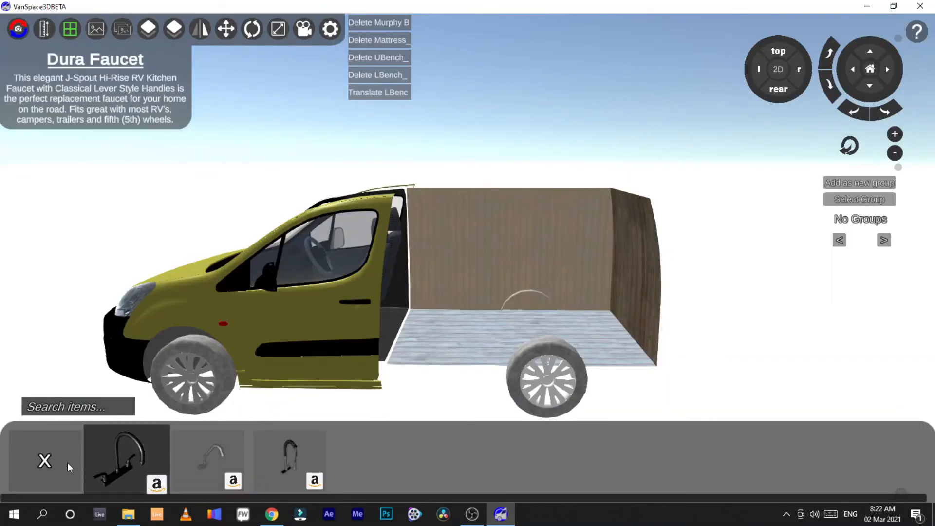
{"action": "left_click", "coordinate": [48, 461]}
{"action": "left_click", "coordinate": [469, 470]}
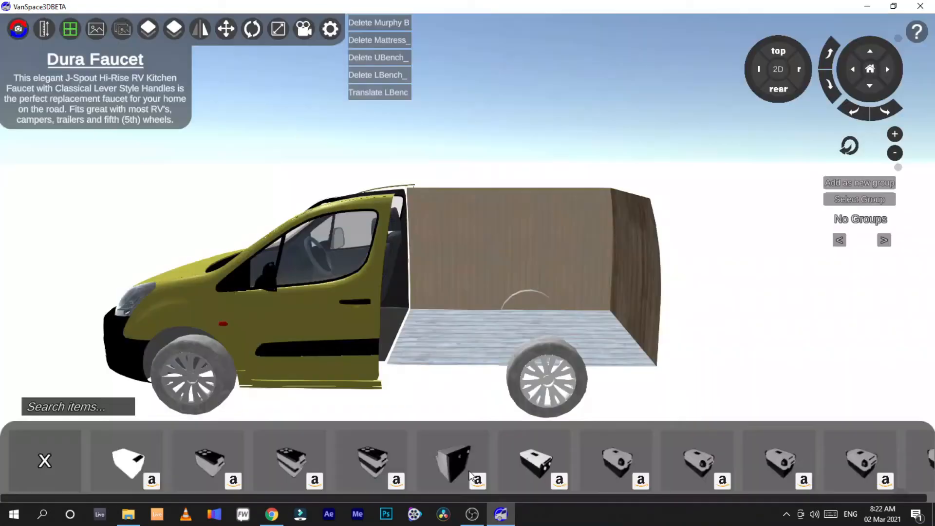
{"action": "left_click_drag", "start_coordinate": [197, 496], "coordinate": [823, 497]}
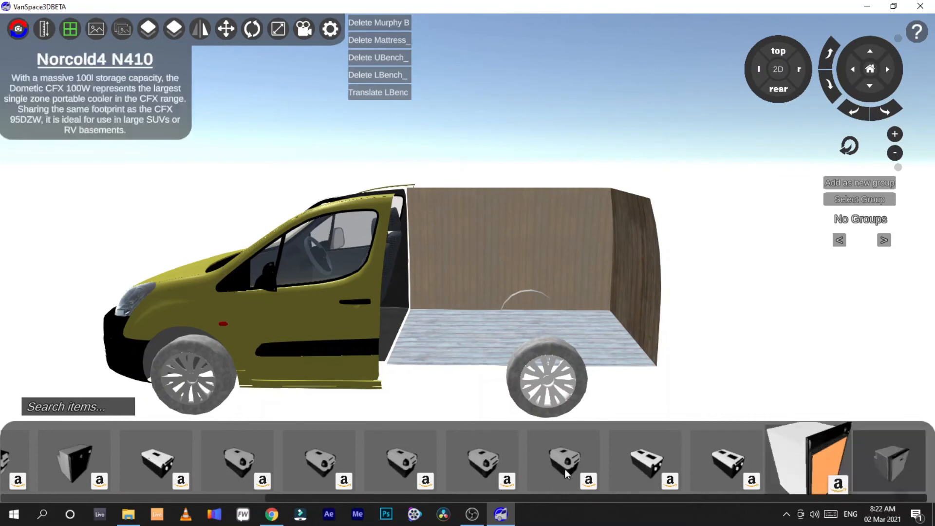
{"action": "left_click_drag", "start_coordinate": [731, 501], "coordinate": [578, 493]}
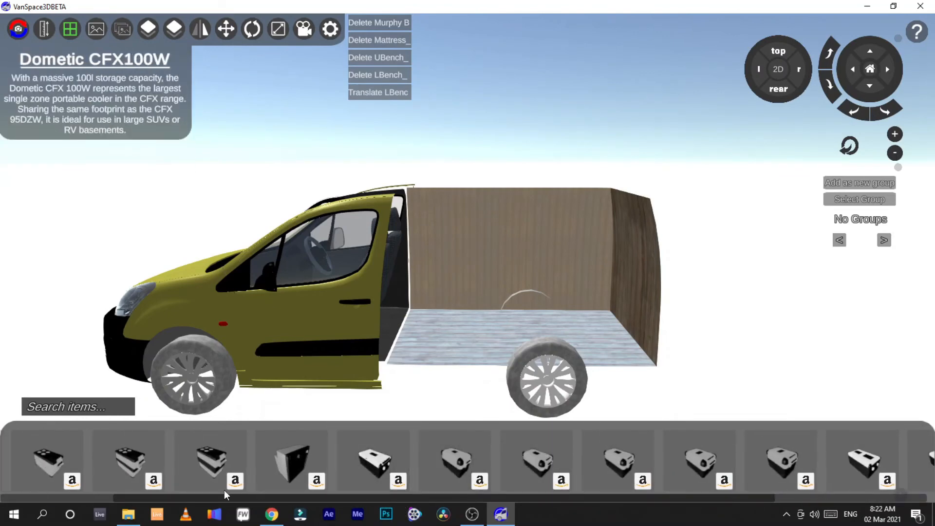
{"action": "left_click_drag", "start_coordinate": [162, 499], "coordinate": [79, 501]}
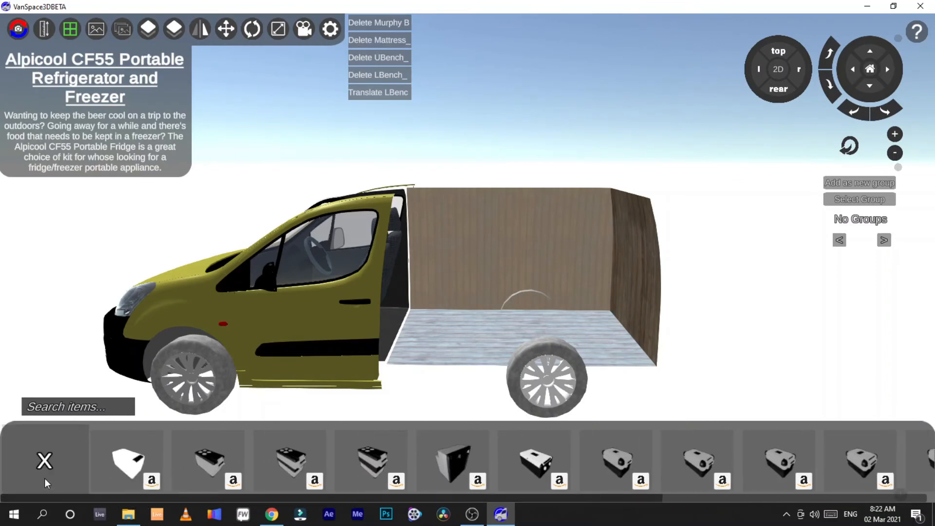
{"action": "left_click", "coordinate": [44, 475]}
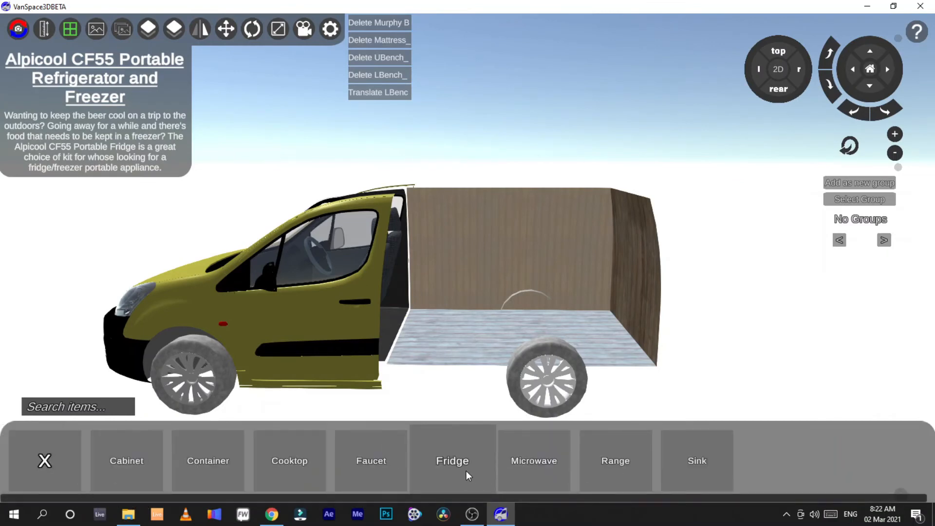
Step: Browse the kitchen Microwave, Range and Sink items
{"action": "left_click", "coordinate": [545, 463]}
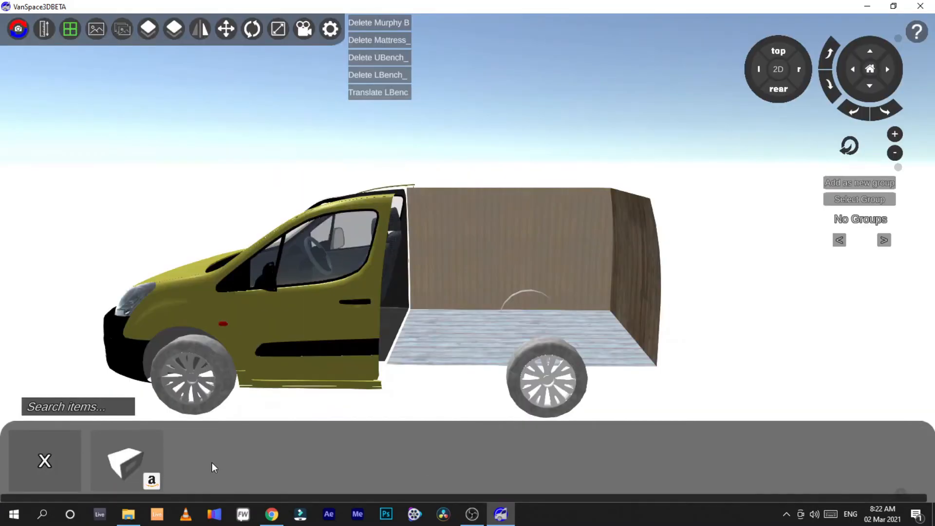
{"action": "left_click", "coordinate": [45, 459]}
{"action": "left_click", "coordinate": [636, 463]}
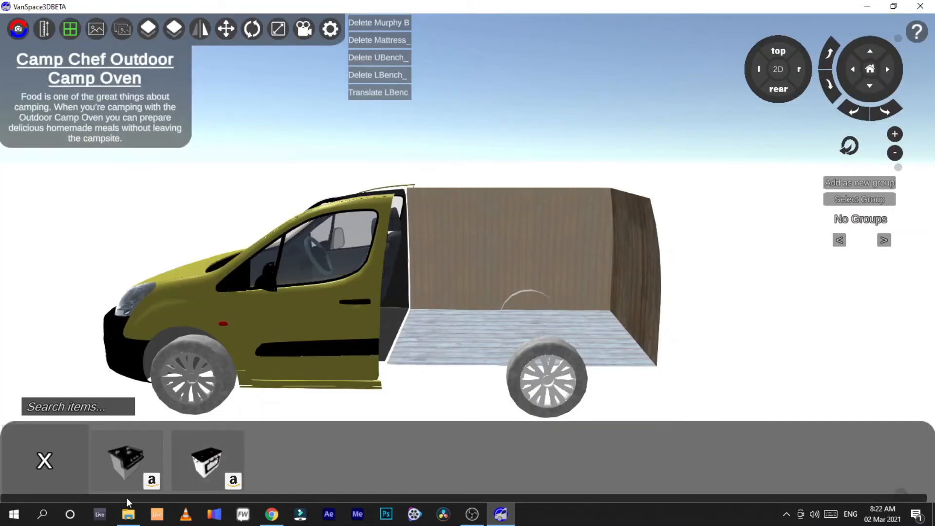
{"action": "left_click", "coordinate": [52, 452]}
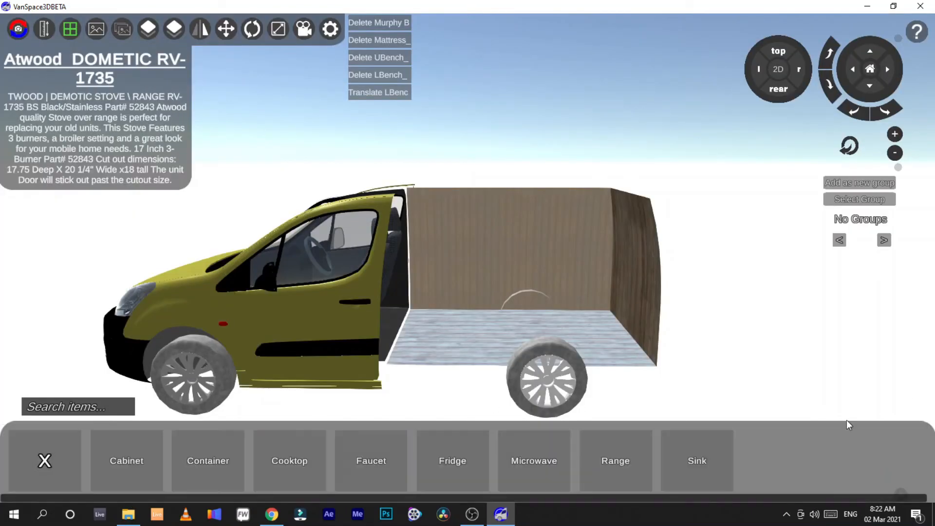
{"action": "left_click", "coordinate": [711, 461]}
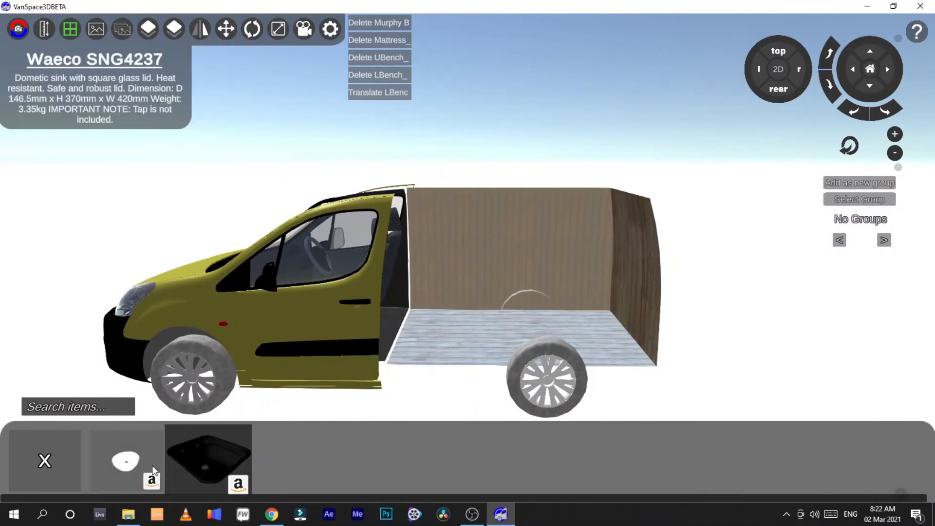
{"action": "left_click", "coordinate": [54, 461]}
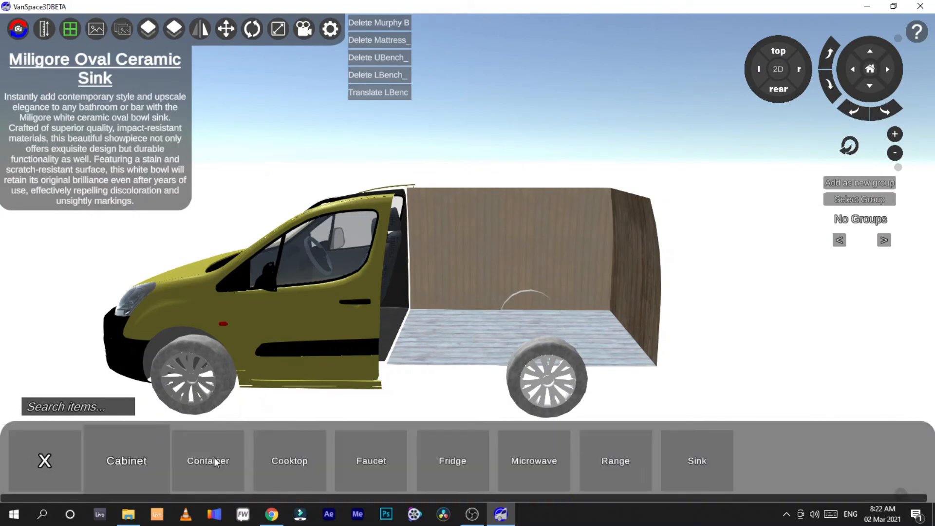
Step: Place a Cabinet Type A from the kitchen Cabinet items in the cargo area behind the front seats
{"action": "left_click", "coordinate": [135, 463]}
{"action": "left_click_drag", "start_coordinate": [115, 470], "coordinate": [466, 341]}
{"action": "left_click", "coordinate": [95, 472]}
{"action": "left_click", "coordinate": [50, 469]}
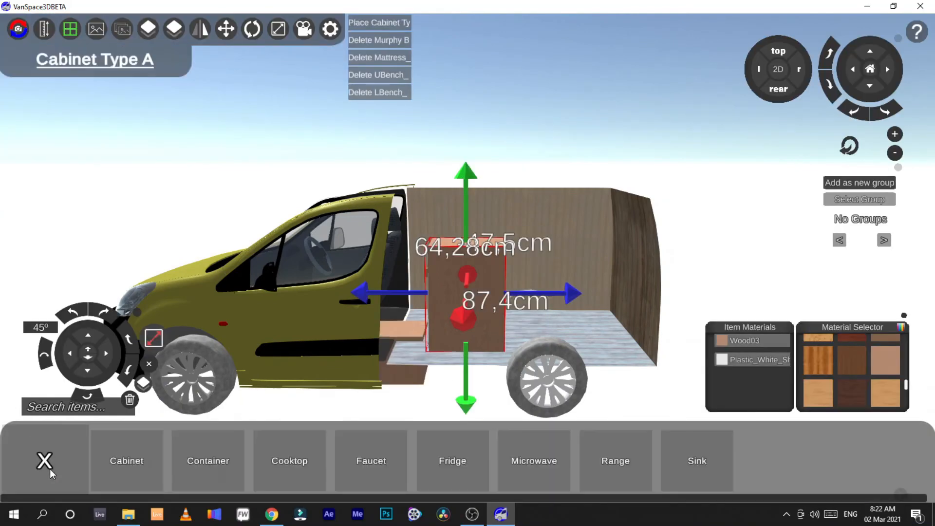
{"action": "left_click_drag", "start_coordinate": [395, 343], "coordinate": [393, 335]}
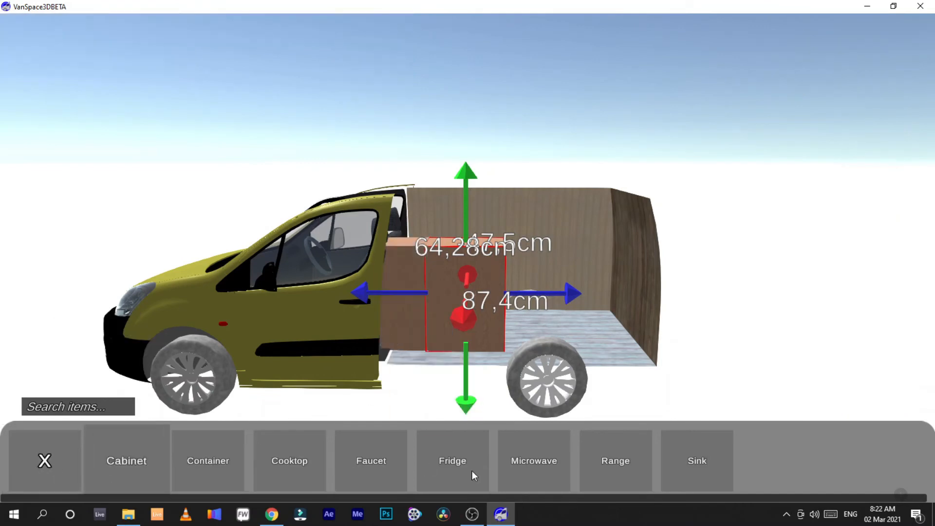
Step: Place the Miligore Oval Ceramic Sink on top of the cabinet and centre it on the cabinet from the rear view
{"action": "left_click", "coordinate": [677, 467]}
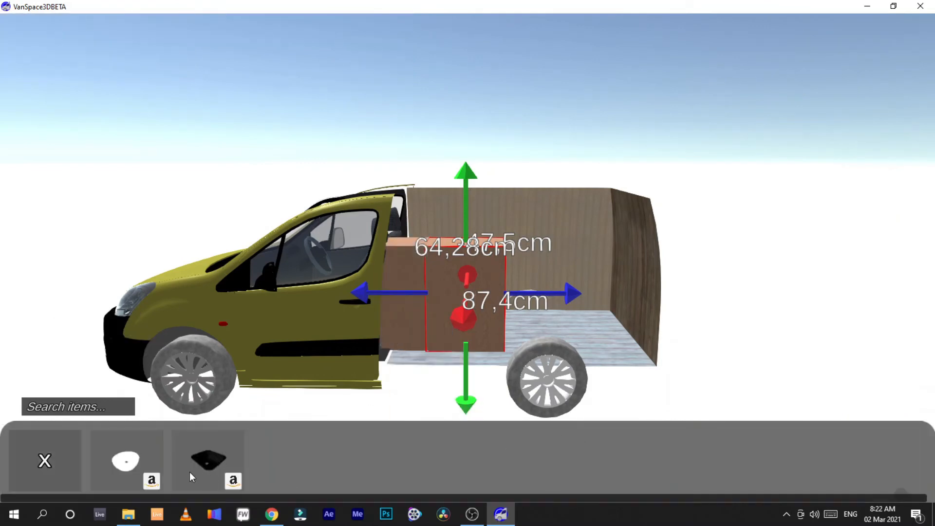
{"action": "left_click_drag", "start_coordinate": [142, 465], "coordinate": [497, 251]}
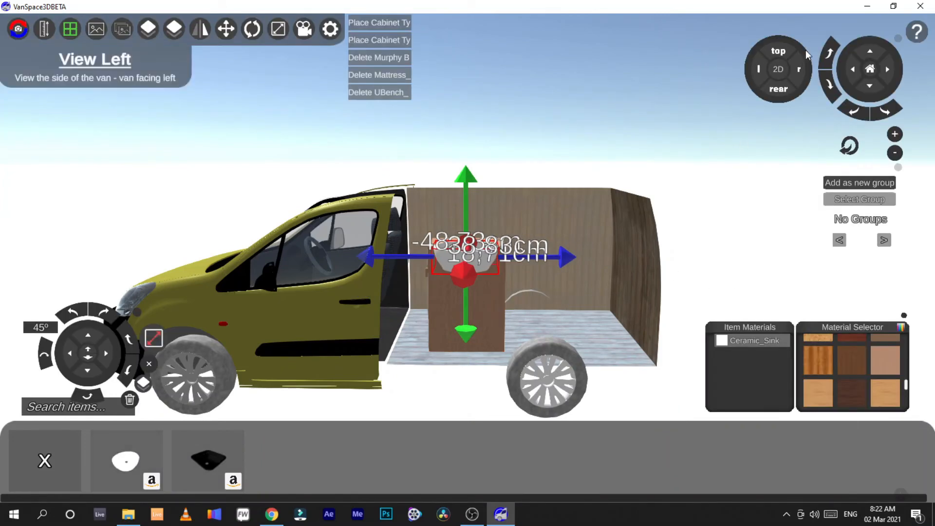
{"action": "left_click", "coordinate": [777, 91]}
{"action": "left_click_drag", "start_coordinate": [478, 291], "coordinate": [529, 286]}
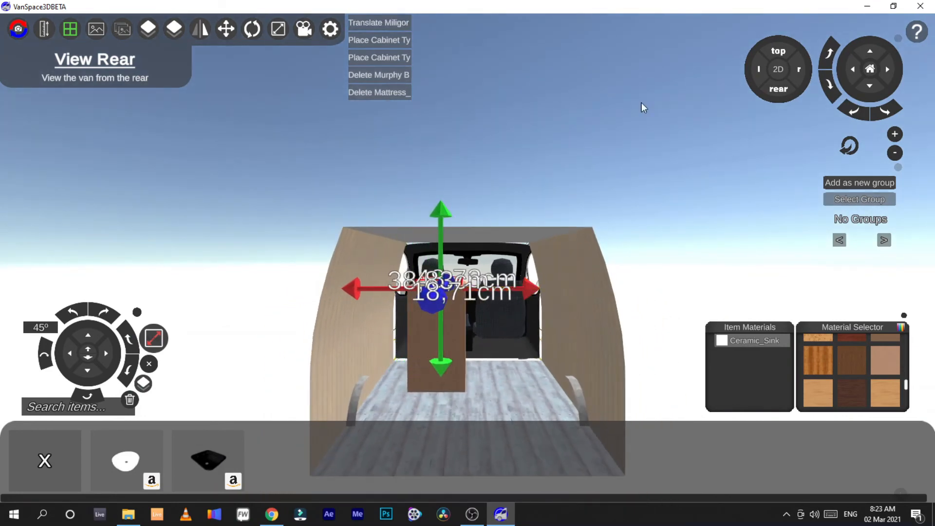
Step: Inspect the sink on the cabinet up close in the 2D side view
{"action": "left_click", "coordinate": [778, 69]}
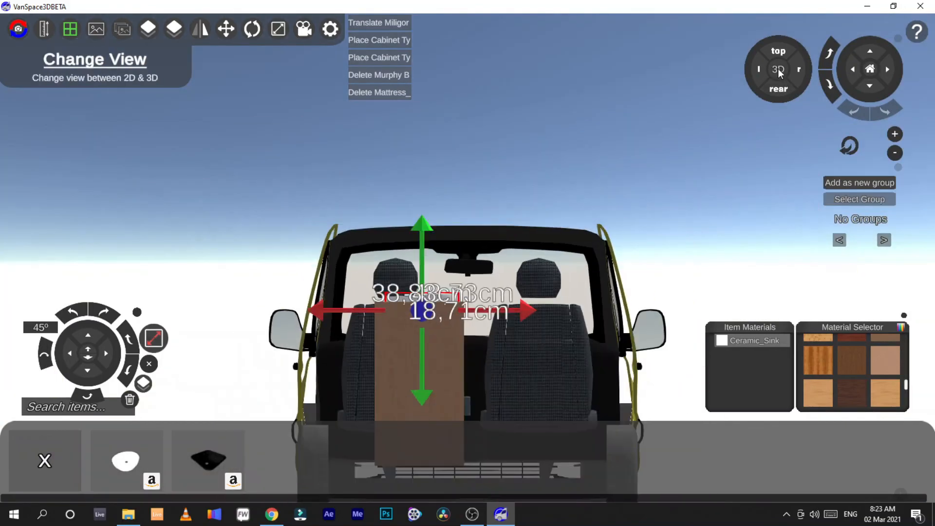
{"action": "left_click", "coordinate": [779, 70]}
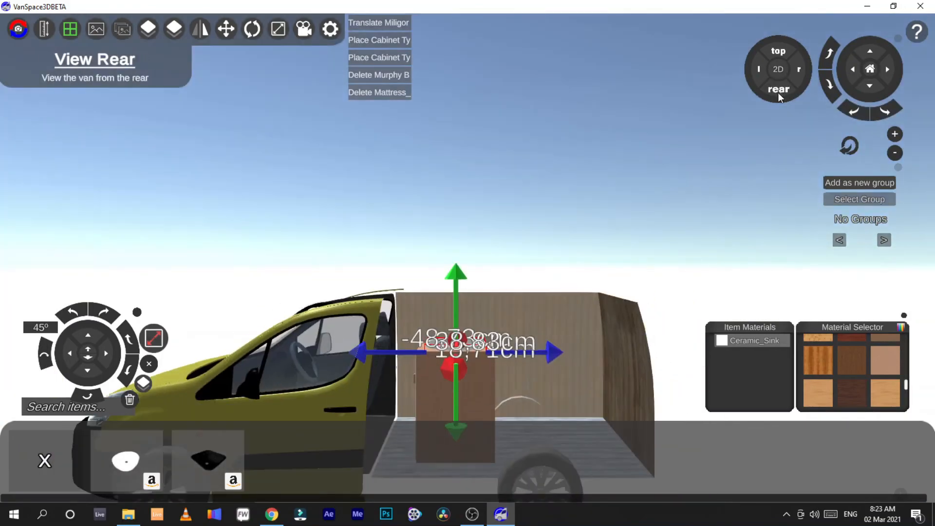
{"action": "right_click_drag", "start_coordinate": [522, 88], "coordinate": [522, 127]}
{"action": "scroll", "coordinate": [522, 87], "scroll_direction": "up", "scroll_amount": 2}
{"action": "left_click", "coordinate": [521, 90]}
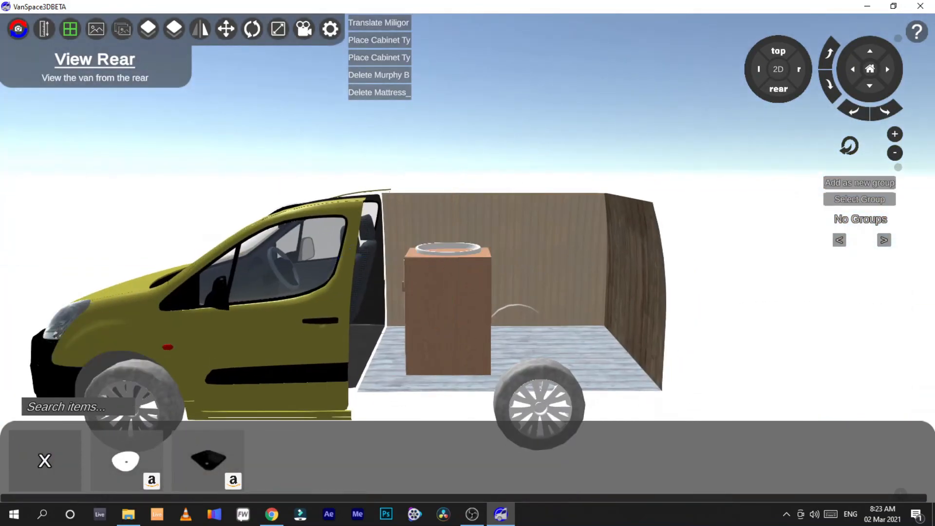
{"action": "right_click_drag", "start_coordinate": [515, 238], "coordinate": [500, 234]}
{"action": "scroll", "coordinate": [515, 237], "scroll_direction": "up", "scroll_amount": 4}
{"action": "scroll", "coordinate": [432, 292], "scroll_direction": "up", "scroll_amount": 5}
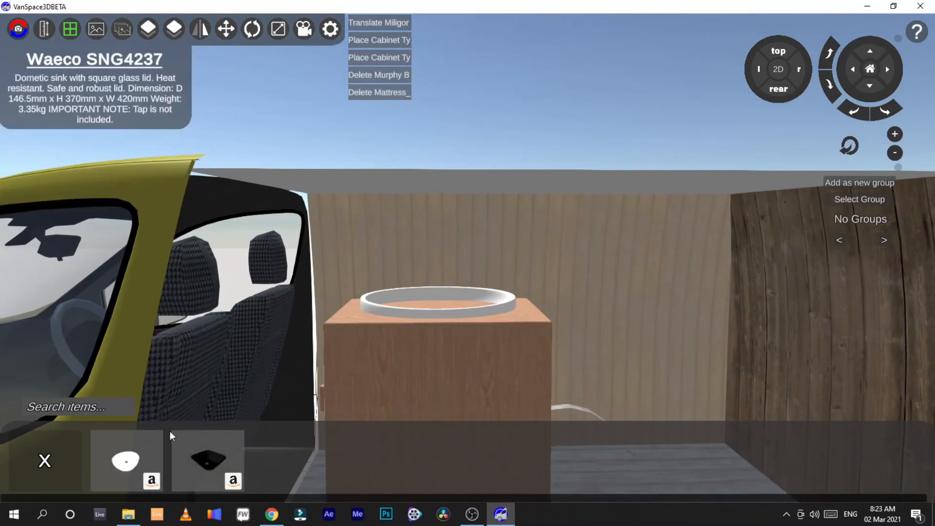
Step: Open the Bathroom items and browse the Misc and Shower items
{"action": "left_click", "coordinate": [38, 461]}
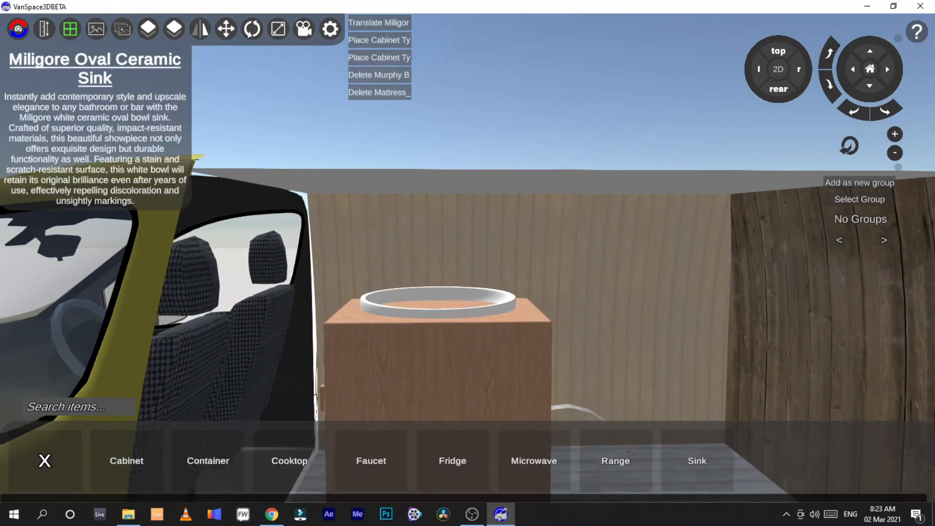
{"action": "scroll", "coordinate": [438, 293], "scroll_direction": "down", "scroll_amount": 5}
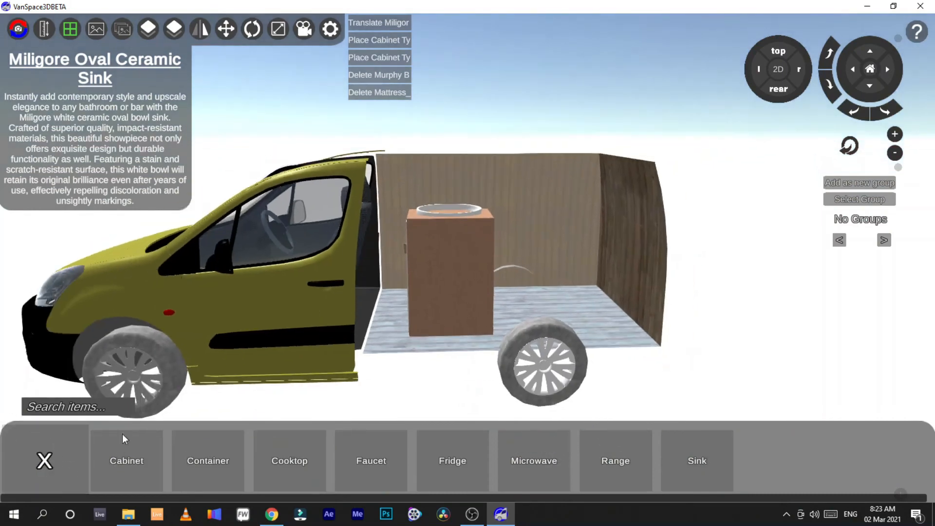
{"action": "left_click", "coordinate": [317, 470]}
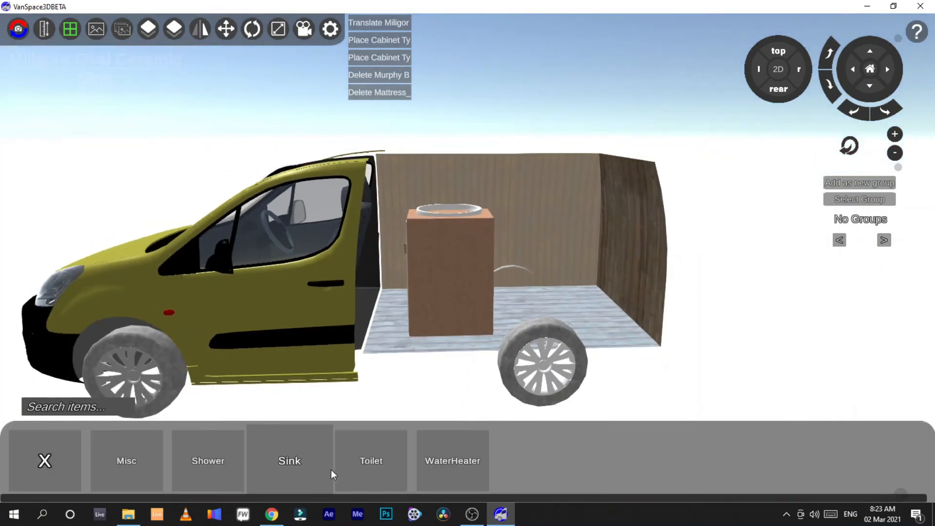
{"action": "left_click", "coordinate": [154, 464]}
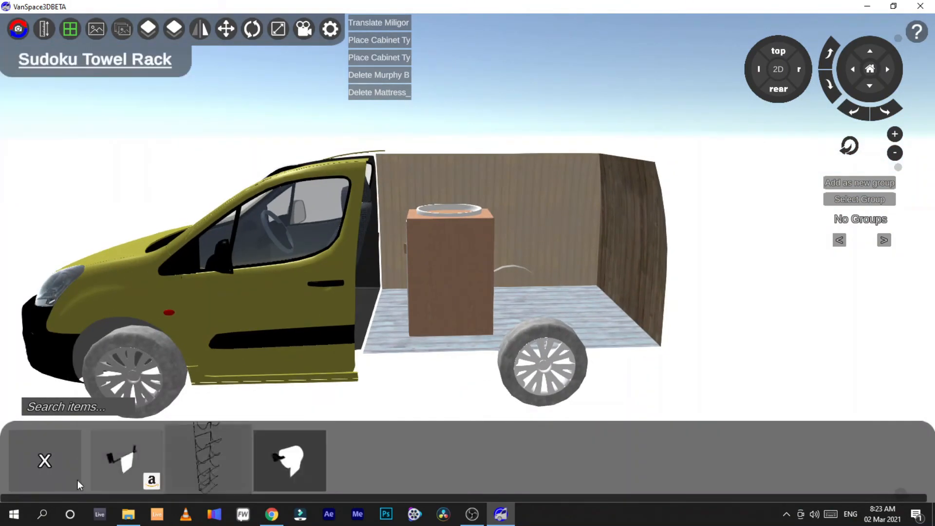
{"action": "left_click", "coordinate": [45, 470]}
{"action": "left_click", "coordinate": [223, 469]}
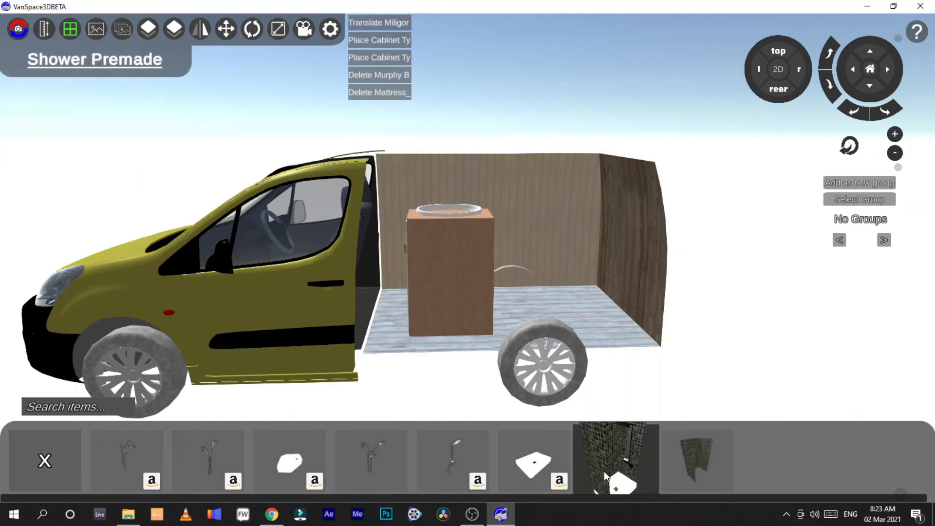
{"action": "left_click", "coordinate": [57, 461]}
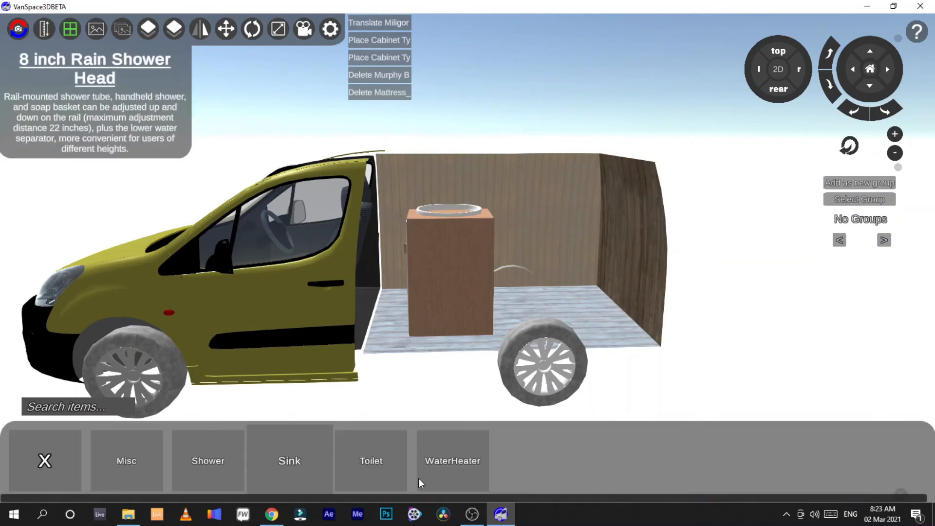
Step: Browse the bathroom Sink, Toilet and WaterHeater items, then return to the main item categories
{"action": "left_click", "coordinate": [276, 455]}
{"action": "left_click", "coordinate": [49, 462]}
{"action": "left_click", "coordinate": [375, 461]}
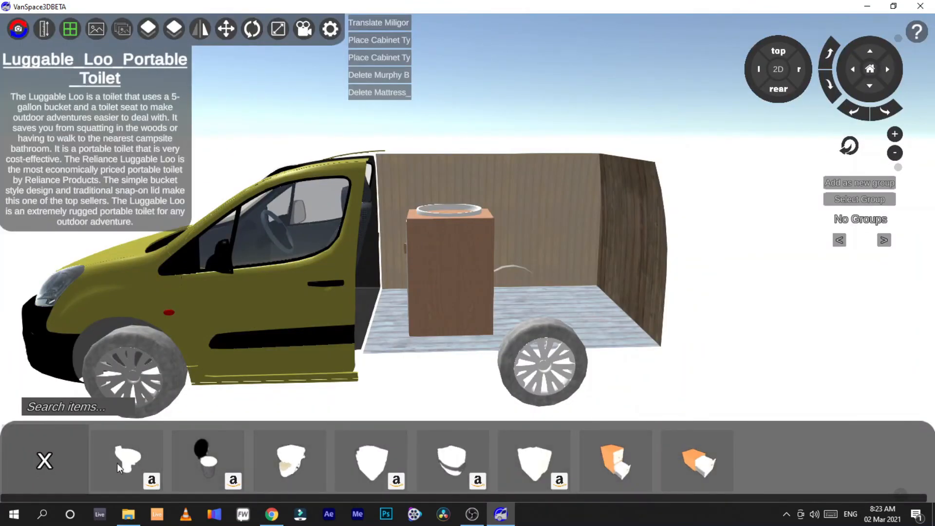
{"action": "left_click", "coordinate": [44, 460]}
{"action": "left_click", "coordinate": [445, 468]}
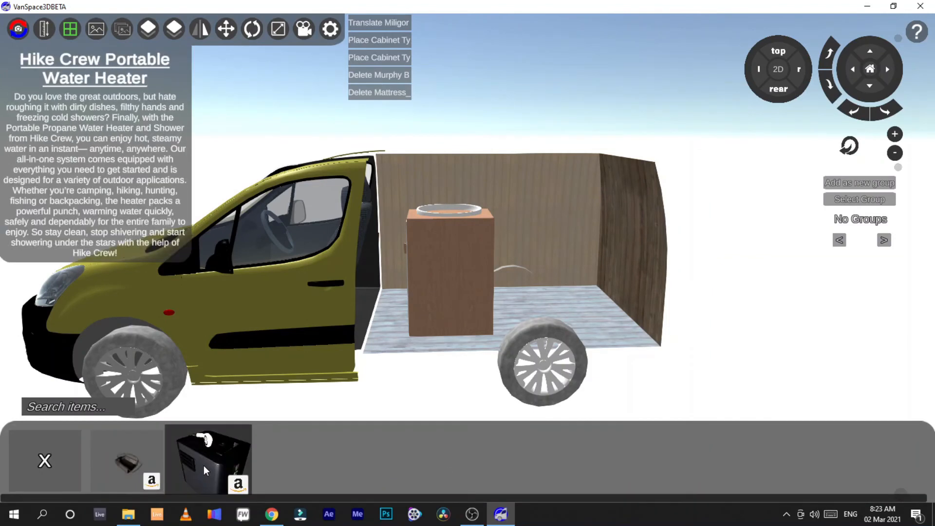
{"action": "left_click", "coordinate": [43, 461]}
{"action": "left_click", "coordinate": [42, 461]}
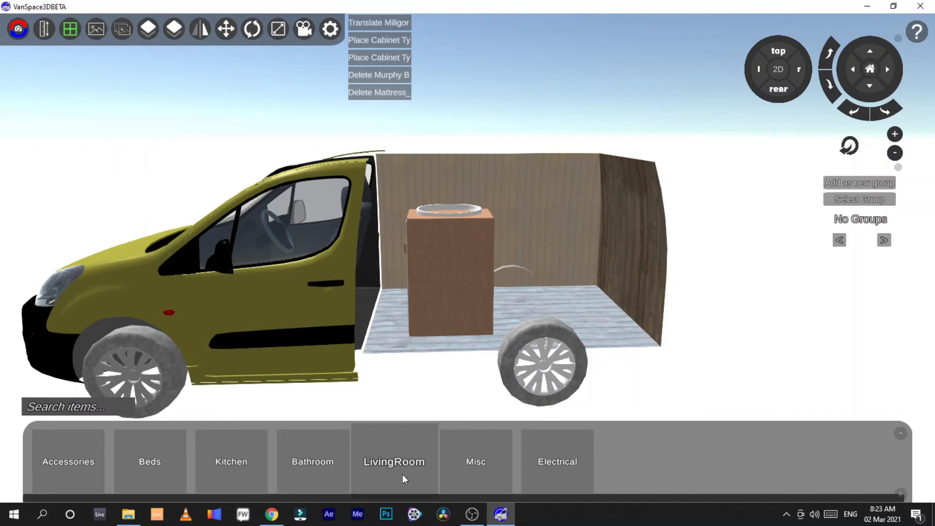
Step: Browse the LivingRoom Closet, Couch, MediaCenter and Seating items, then return to the main item categories
{"action": "left_click", "coordinate": [367, 470]}
{"action": "left_click", "coordinate": [114, 468]}
{"action": "left_click", "coordinate": [29, 458]}
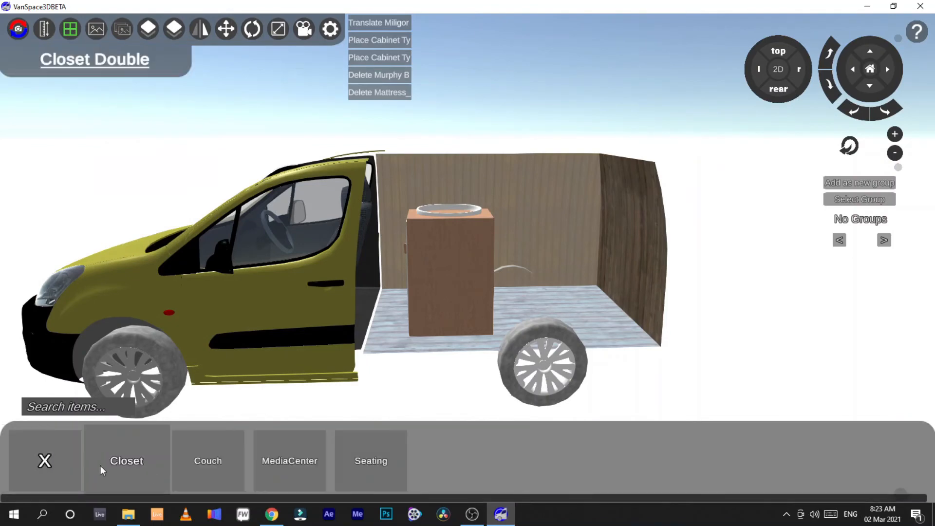
{"action": "left_click", "coordinate": [194, 464]}
{"action": "left_click", "coordinate": [57, 465]}
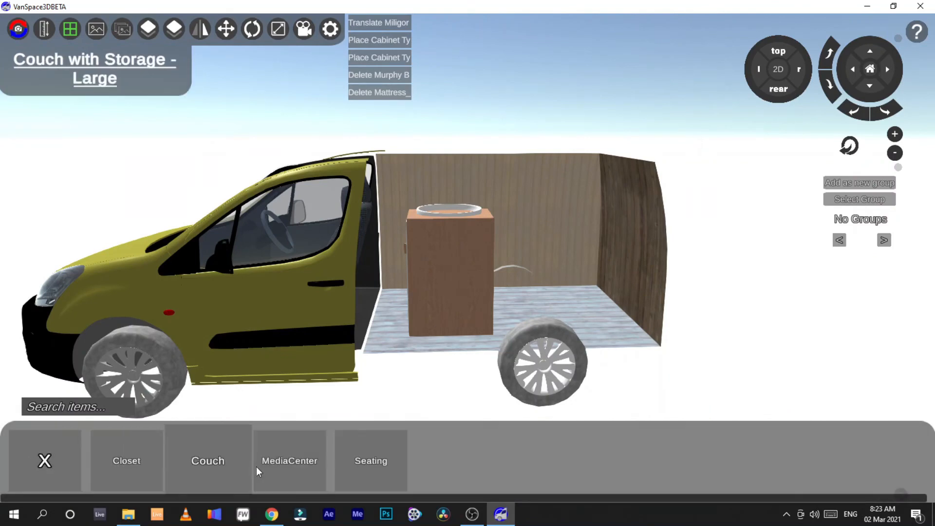
{"action": "left_click", "coordinate": [277, 465]}
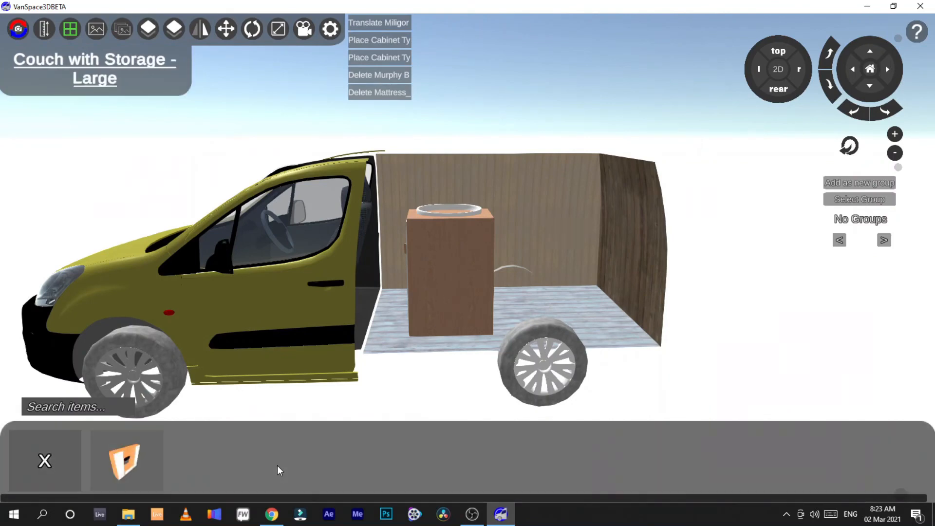
{"action": "left_click", "coordinate": [47, 462]}
{"action": "left_click", "coordinate": [404, 461]}
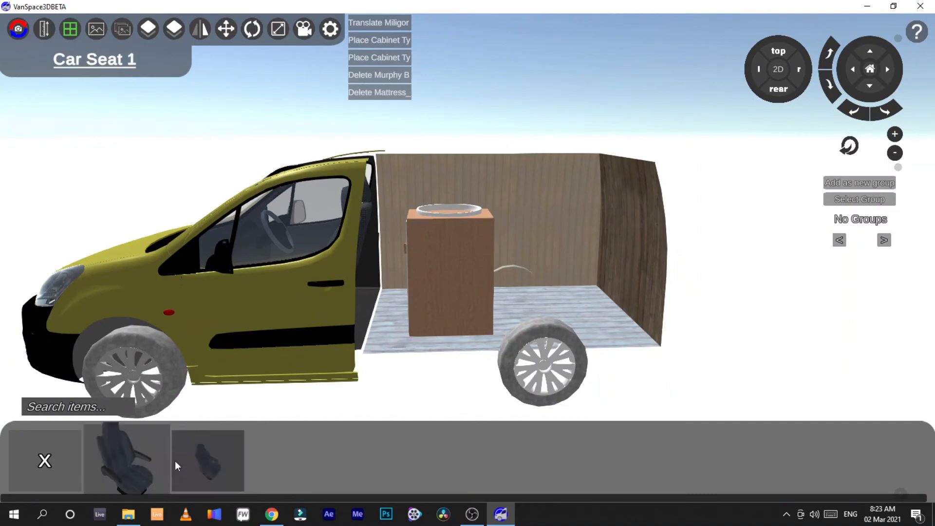
{"action": "left_click", "coordinate": [46, 465]}
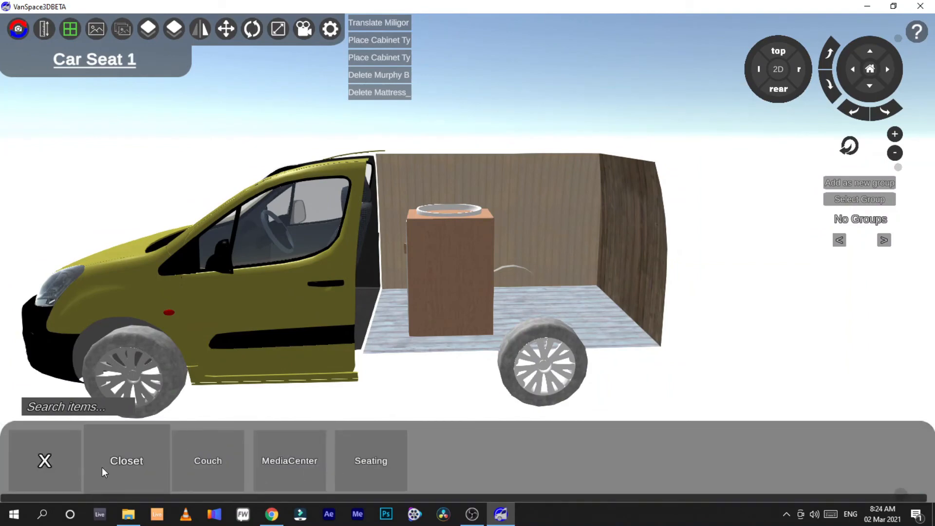
{"action": "left_click", "coordinate": [46, 464]}
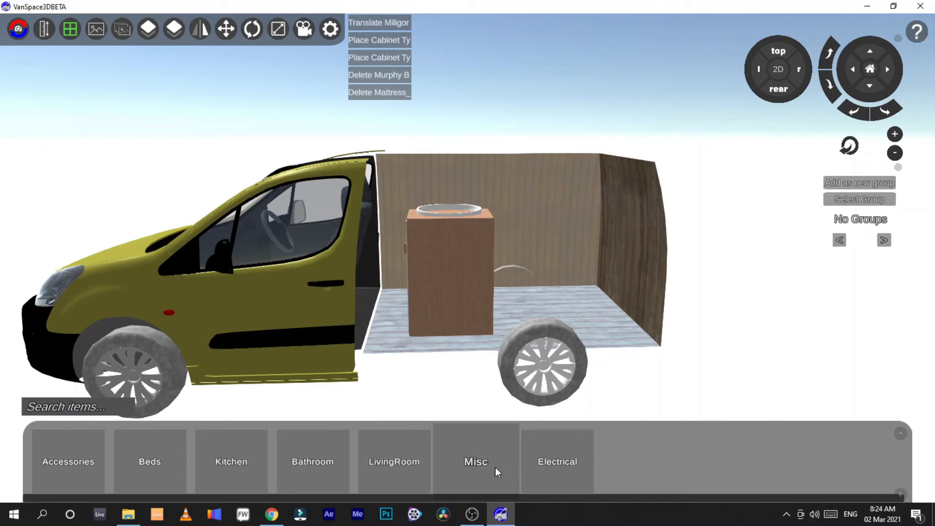
Step: Delete the cabinet and the ceramic sink from the cargo area
{"action": "left_click", "coordinate": [486, 276]}
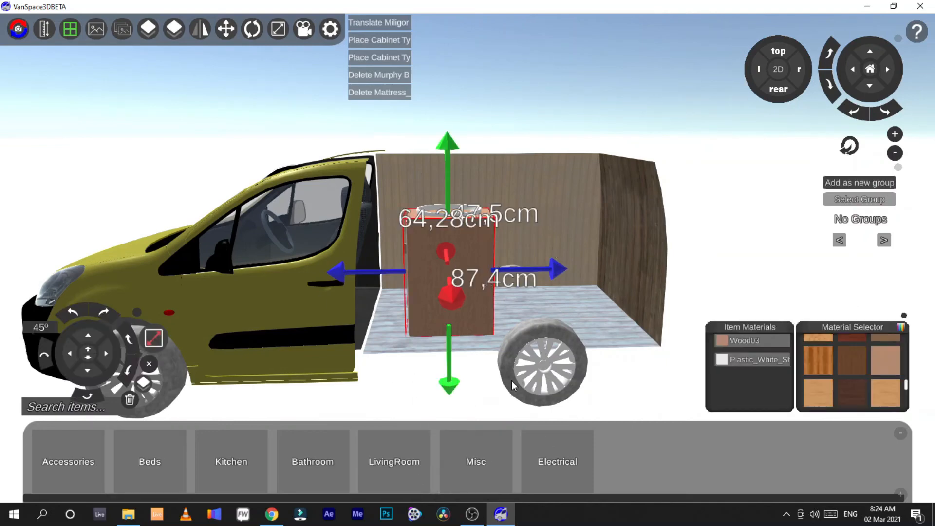
{"action": "left_click", "coordinate": [130, 399]}
{"action": "left_click", "coordinate": [446, 241]}
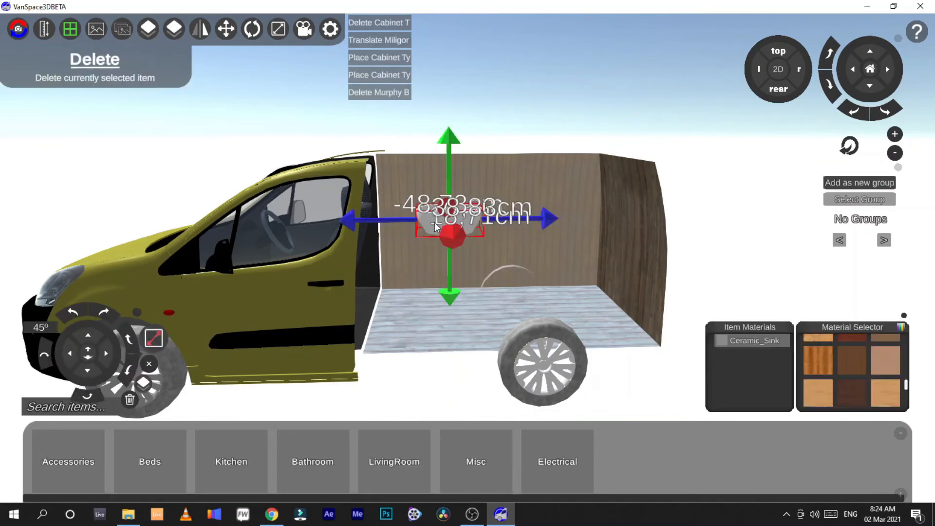
{"action": "left_click", "coordinate": [129, 400]}
Step: Browse the Misc Electronics, Transportation and Shapes items
{"action": "left_click", "coordinate": [480, 467]}
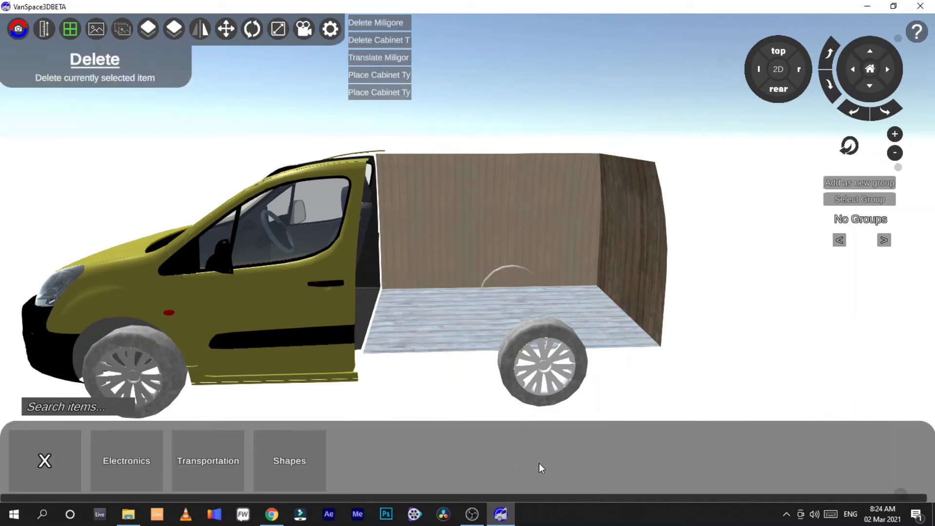
{"action": "left_click", "coordinate": [108, 482]}
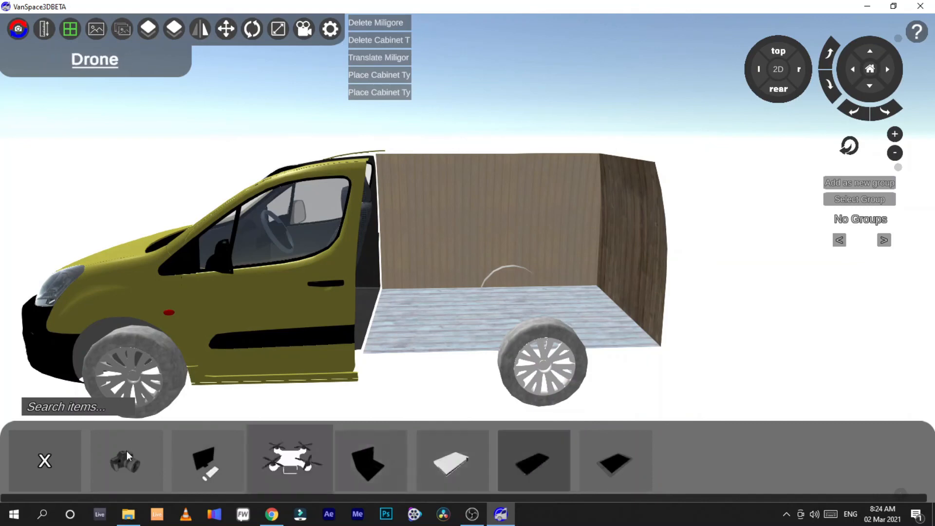
{"action": "left_click", "coordinate": [30, 456]}
{"action": "left_click", "coordinate": [191, 476]}
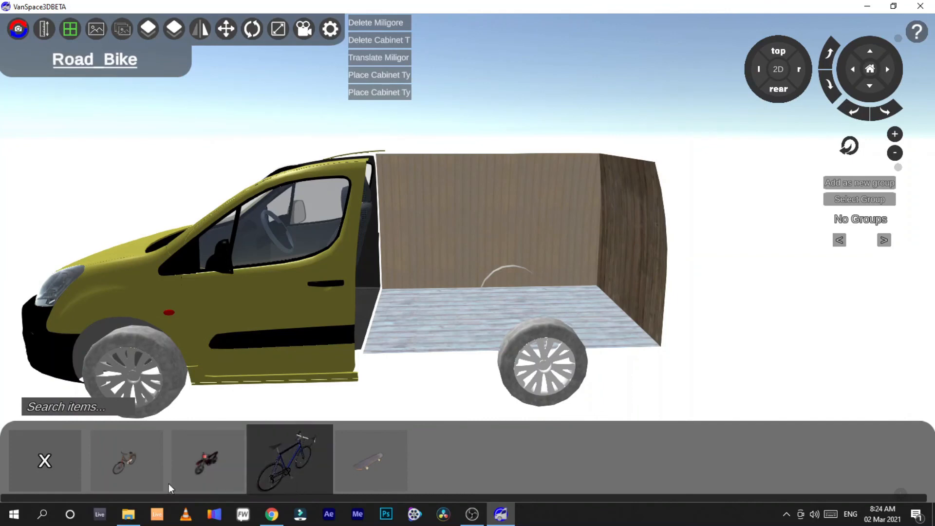
{"action": "left_click", "coordinate": [57, 475]}
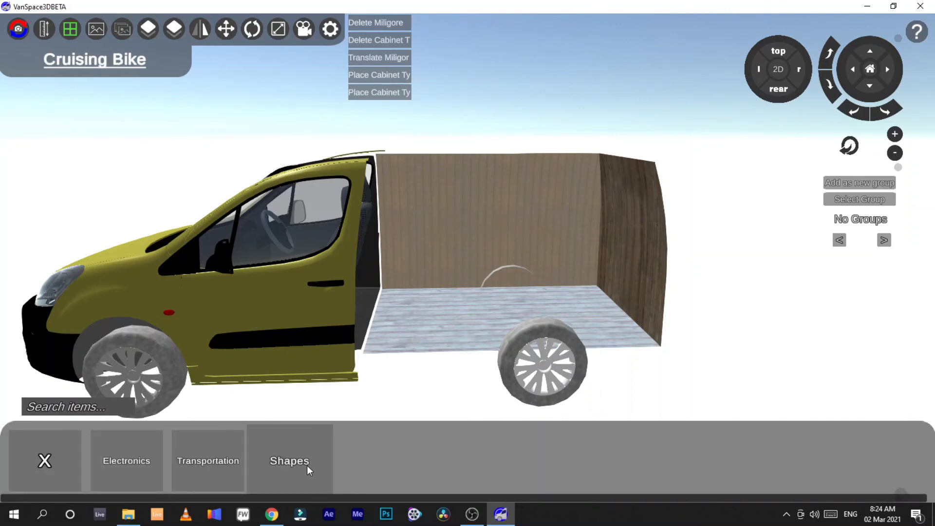
{"action": "left_click", "coordinate": [307, 465]}
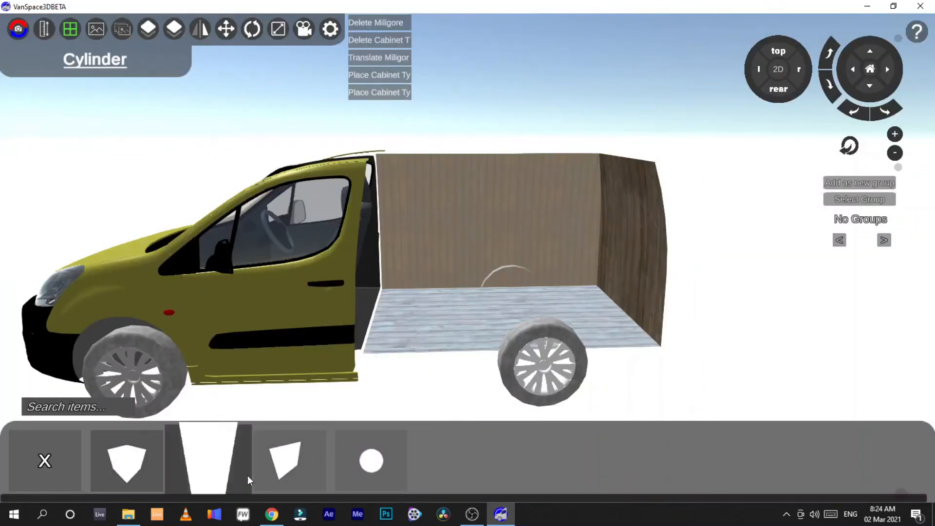
{"action": "left_click", "coordinate": [60, 474]}
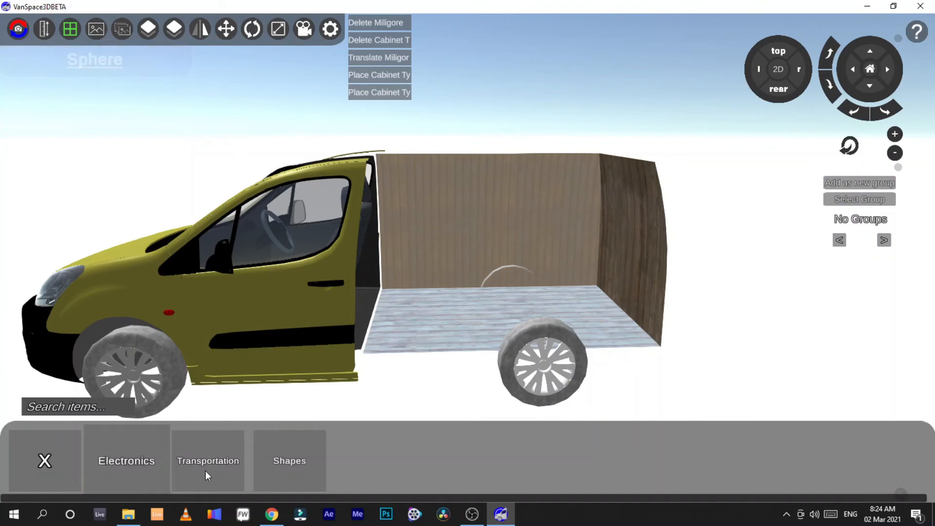
{"action": "left_click", "coordinate": [203, 465]}
{"action": "left_click", "coordinate": [73, 464]}
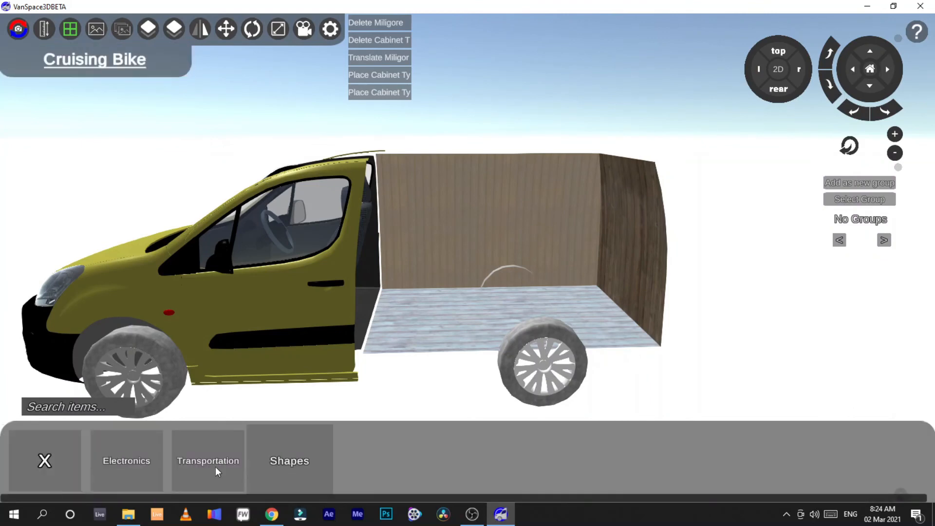
{"action": "left_click", "coordinate": [268, 466]}
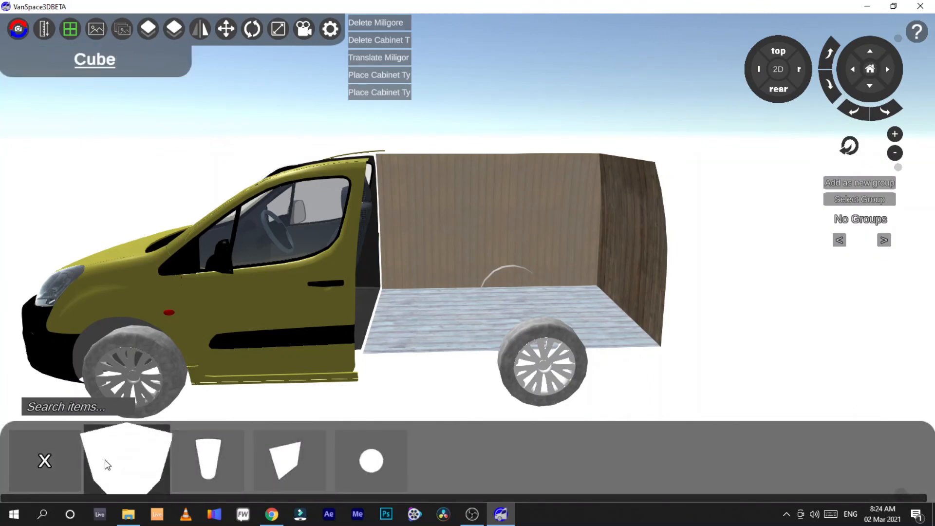
Step: Place a cube in the cargo area and scale it to 100 cm depth, height and width
{"action": "left_click_drag", "start_coordinate": [393, 345], "coordinate": [421, 324]}
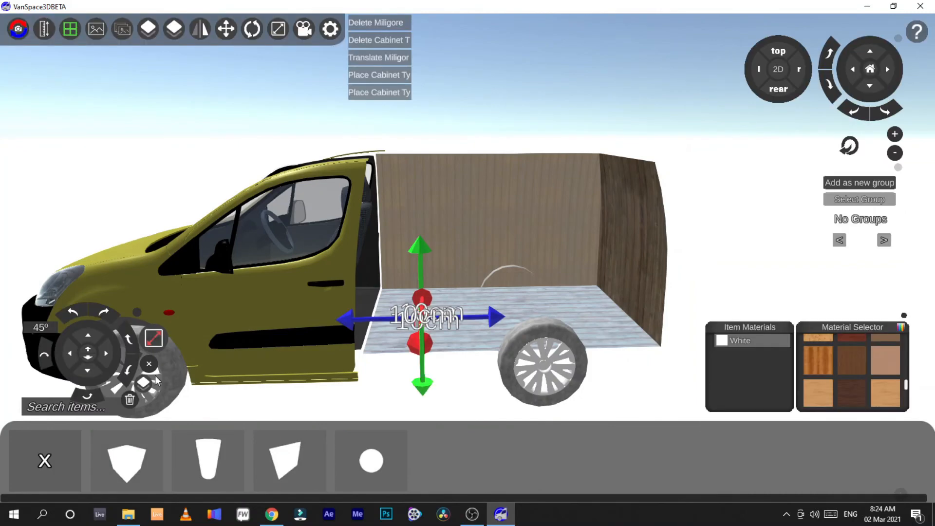
{"action": "left_click", "coordinate": [154, 338]}
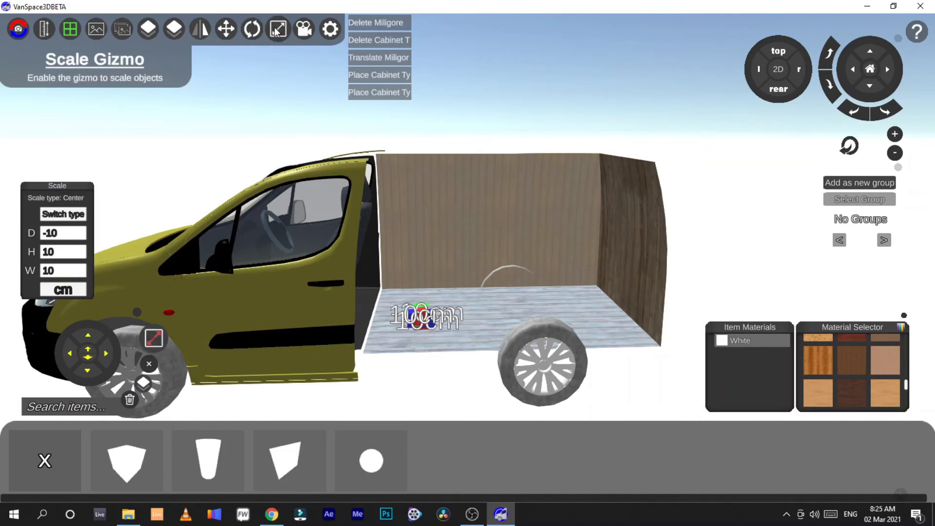
{"action": "left_click", "coordinate": [72, 213]}
{"action": "left_click", "coordinate": [72, 213]}
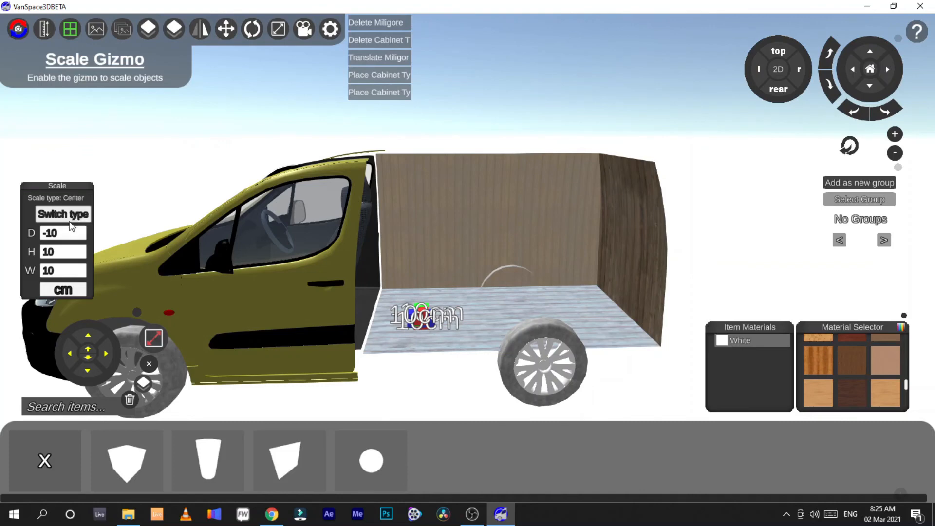
{"action": "left_click", "coordinate": [72, 291]}
{"action": "left_click", "coordinate": [71, 292]}
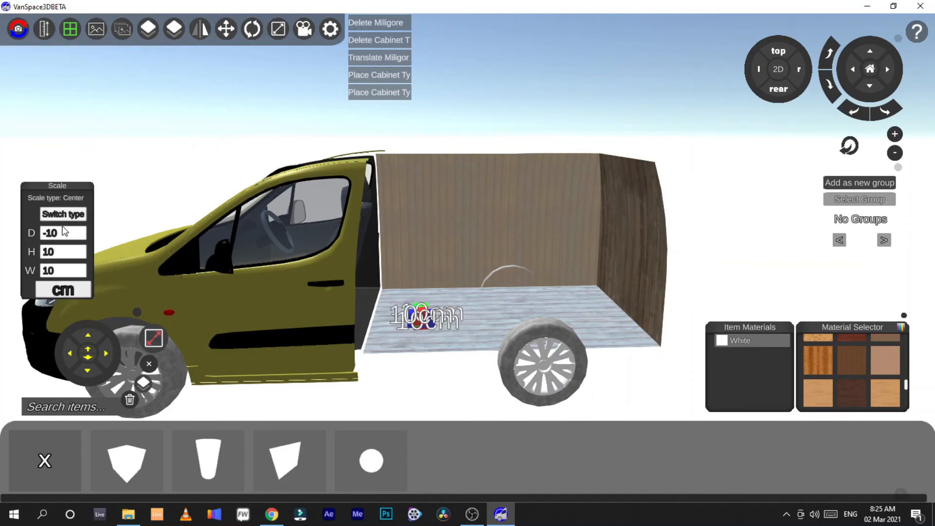
{"action": "left_click", "coordinate": [49, 238]}
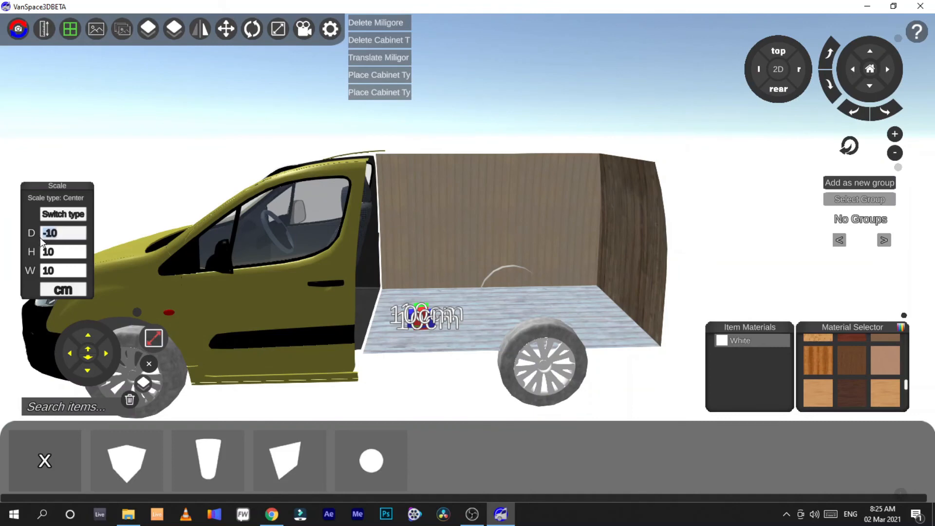
{"action": "type", "text": "100"}
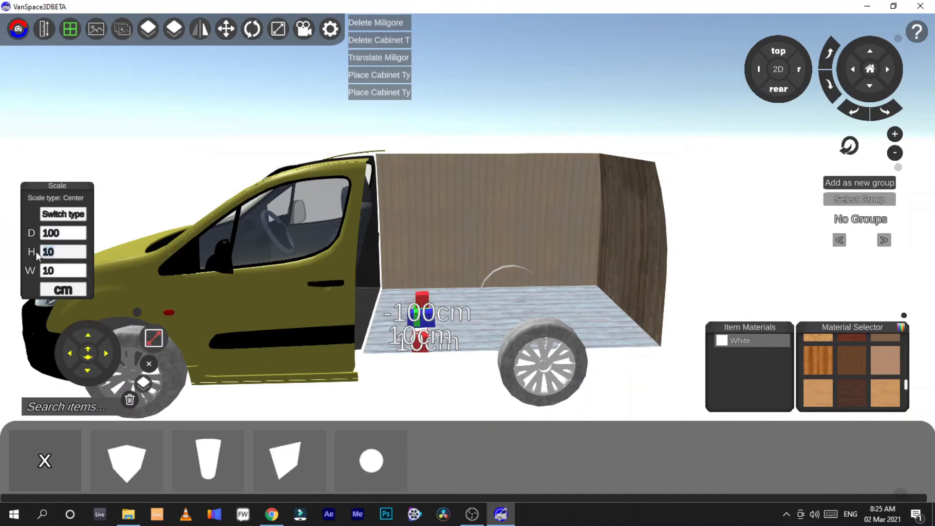
{"action": "type", "text": "100"}
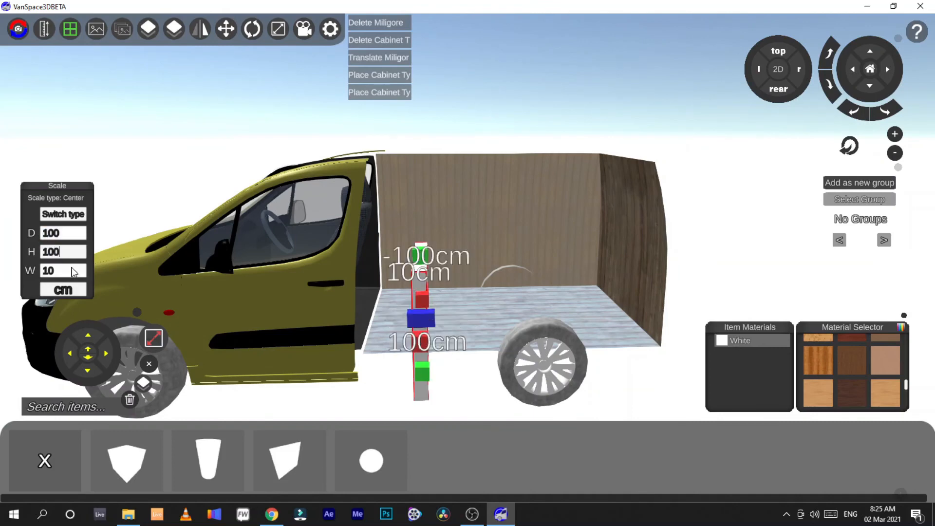
{"action": "type", "text": "100"}
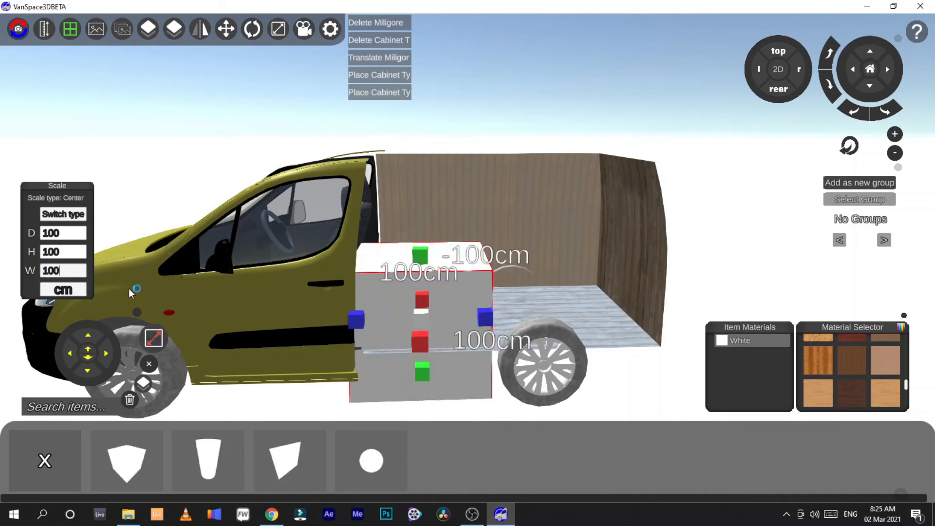
Step: Move the cube rearward in the cargo area, then delete it
{"action": "left_click", "coordinate": [154, 340]}
{"action": "left_click_drag", "start_coordinate": [525, 317], "coordinate": [580, 318]}
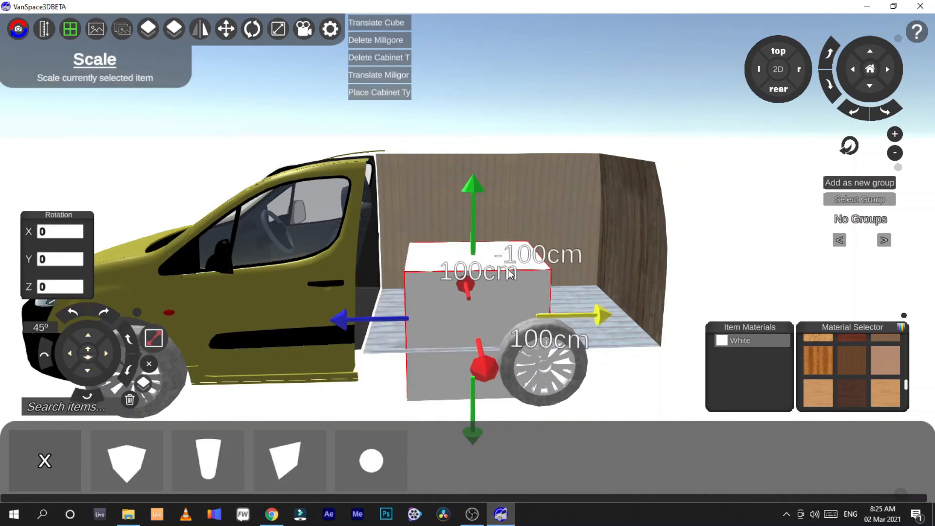
{"action": "left_click", "coordinate": [462, 229]}
{"action": "left_click", "coordinate": [449, 309]}
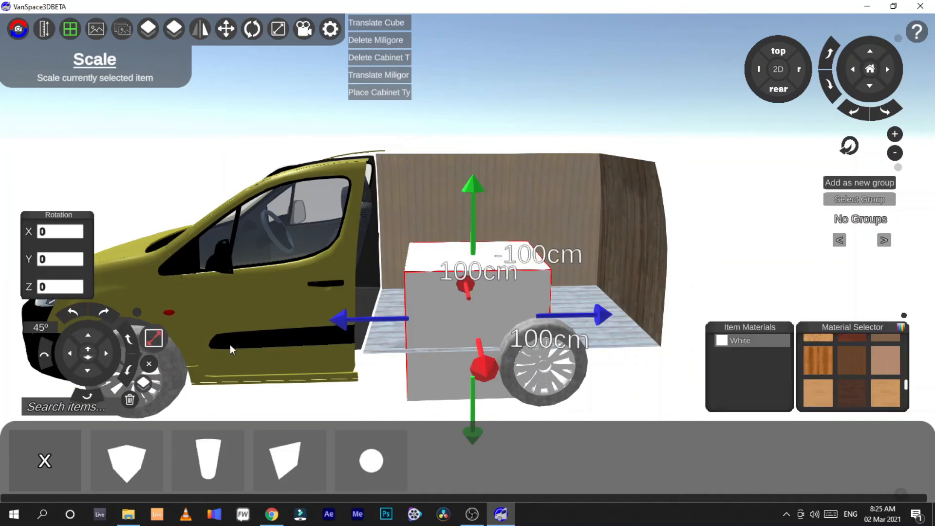
{"action": "left_click", "coordinate": [90, 396]}
Step: Open the Electrical car batteries and place a Car Battery Large on the cargo floor
{"action": "left_click", "coordinate": [44, 460]}
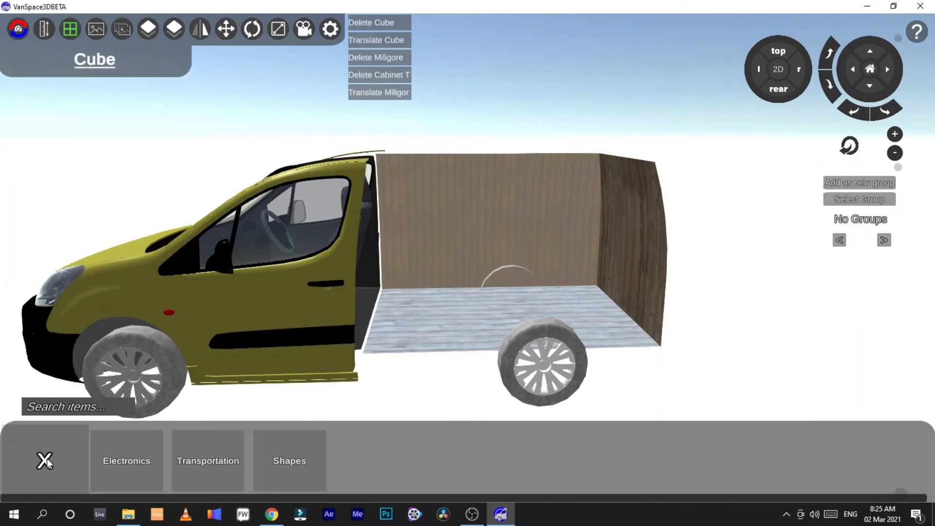
{"action": "left_click", "coordinate": [44, 461]}
{"action": "left_click", "coordinate": [569, 466]}
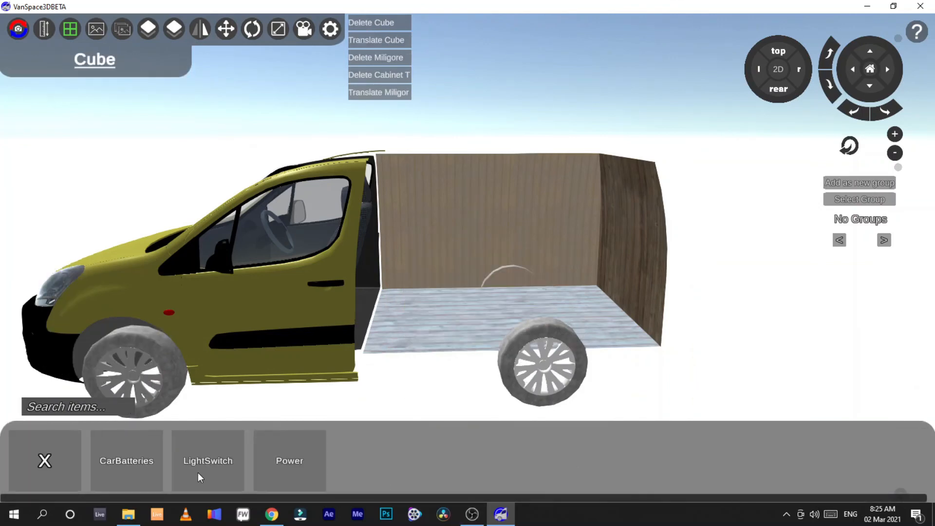
{"action": "left_click", "coordinate": [145, 472]}
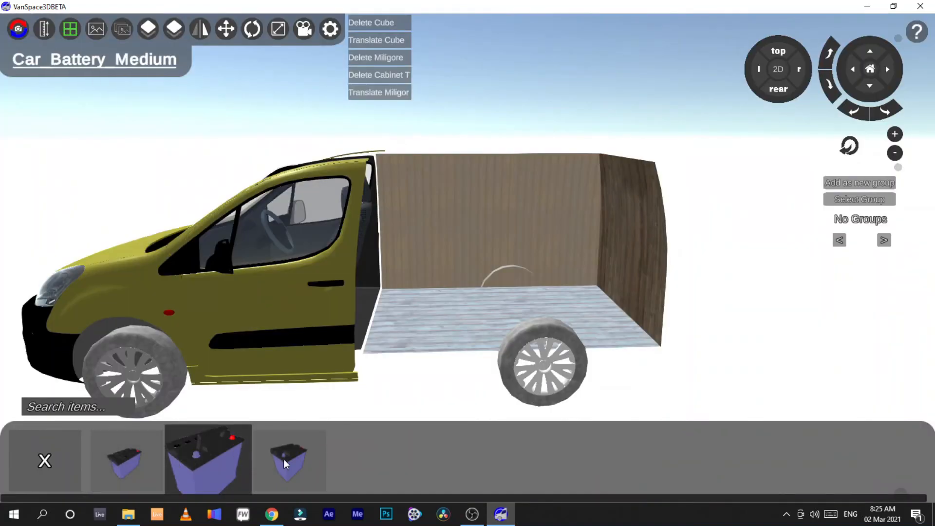
{"action": "left_click", "coordinate": [445, 317]}
{"action": "left_click", "coordinate": [452, 323]}
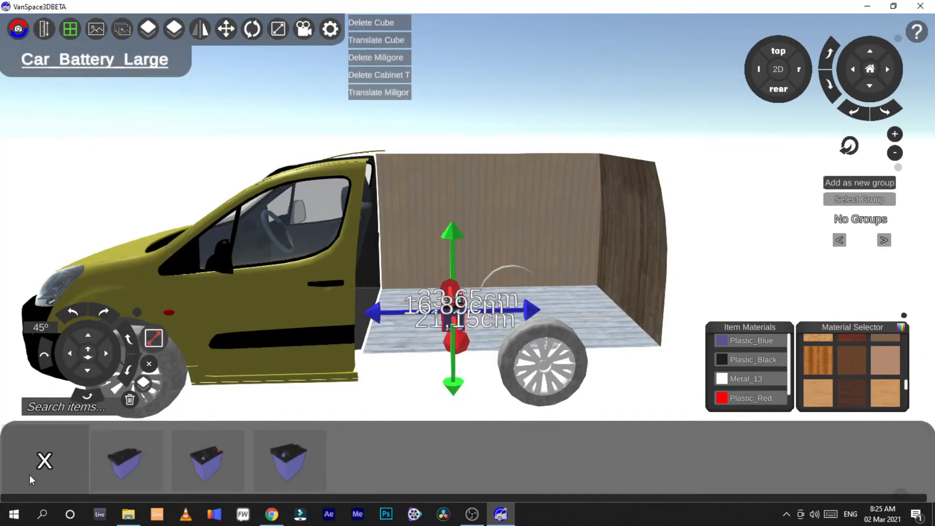
Step: Browse the light switches, then place the 2200Watt 120Volt Portable Inverter Generator in the cargo area beside the battery
{"action": "left_click", "coordinate": [44, 461]}
{"action": "left_click", "coordinate": [198, 466]}
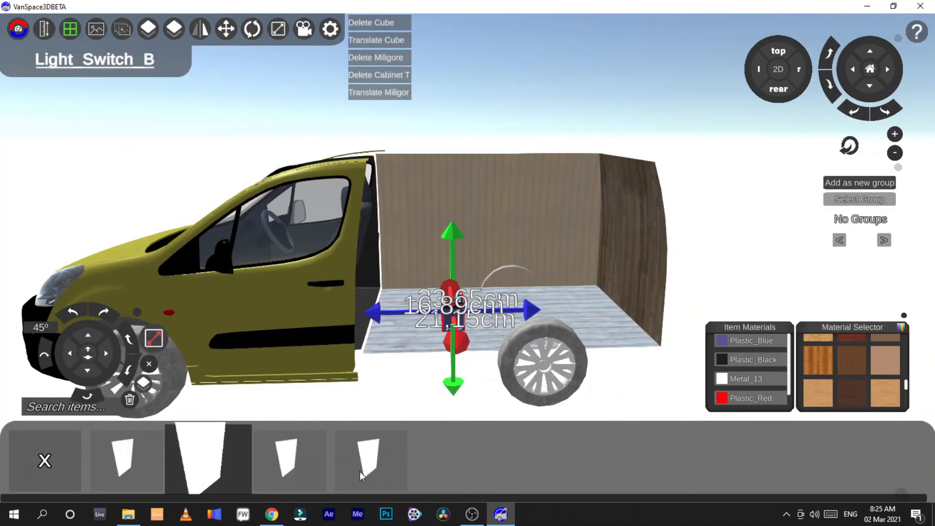
{"action": "left_click", "coordinate": [49, 465]}
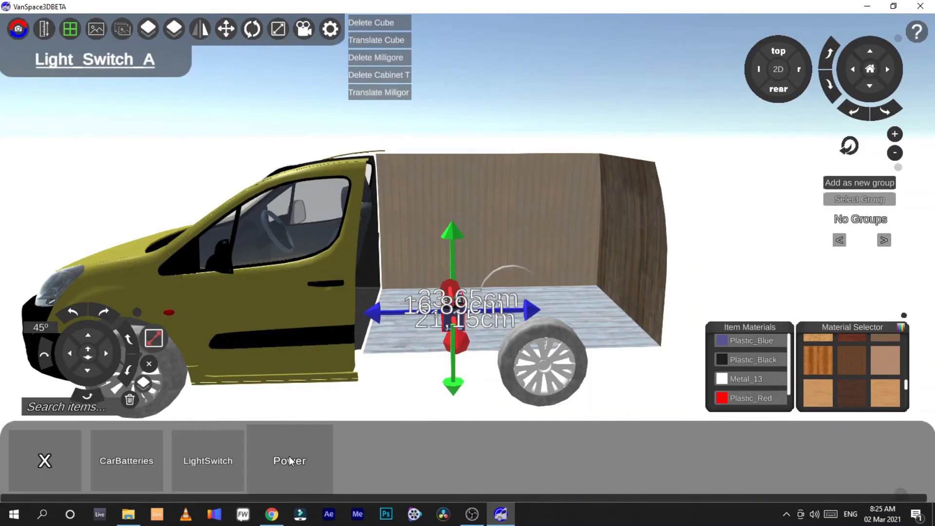
{"action": "left_click", "coordinate": [288, 455]}
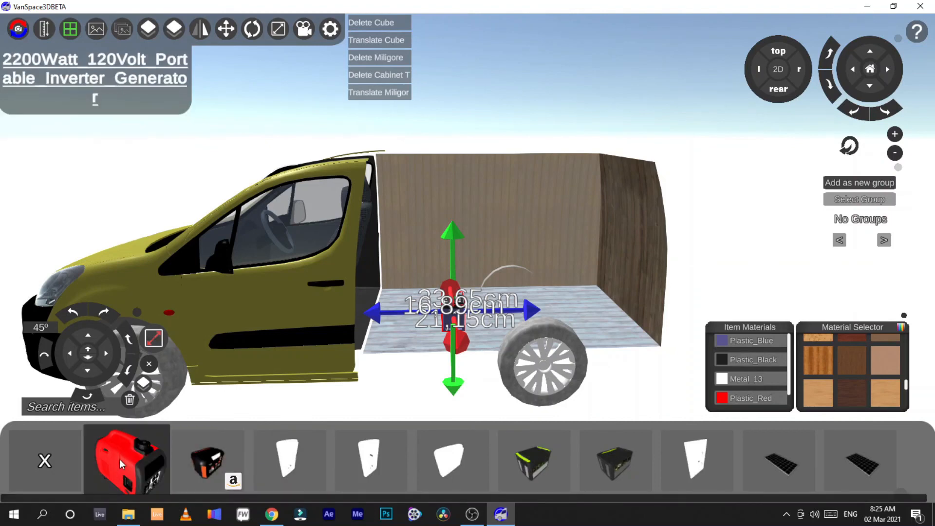
{"action": "left_click_drag", "start_coordinate": [119, 459], "coordinate": [532, 303]}
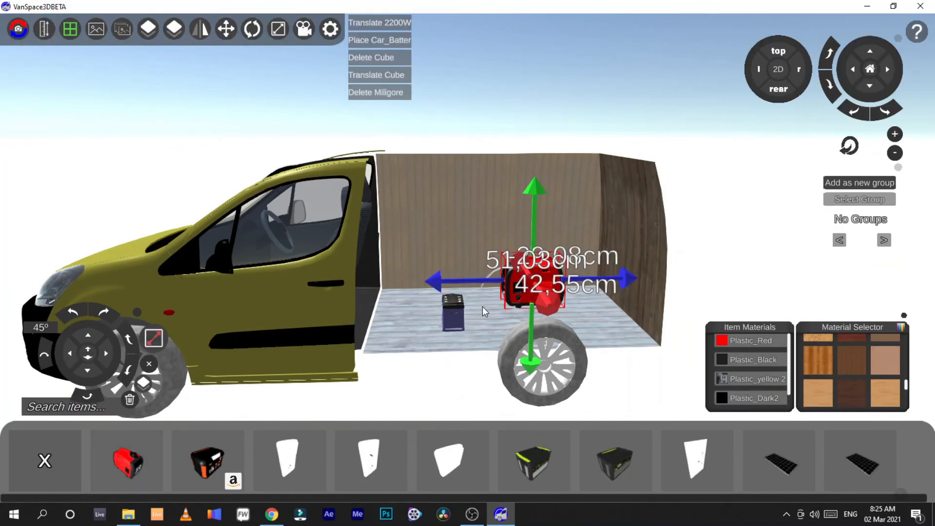
{"action": "left_click", "coordinate": [453, 316]}
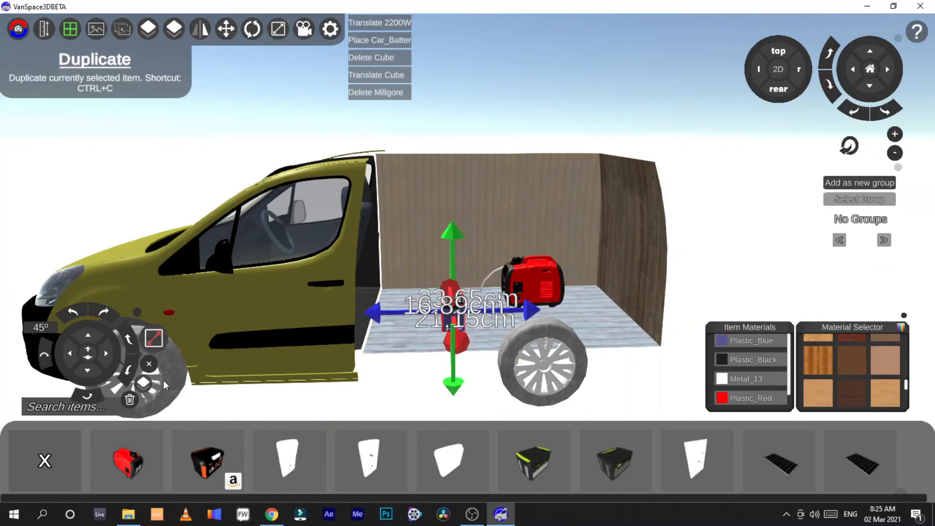
Step: Delete the car battery and the inverter generator from the cargo area, and return to the main item categories
{"action": "left_click", "coordinate": [129, 399]}
{"action": "left_click", "coordinate": [545, 282]}
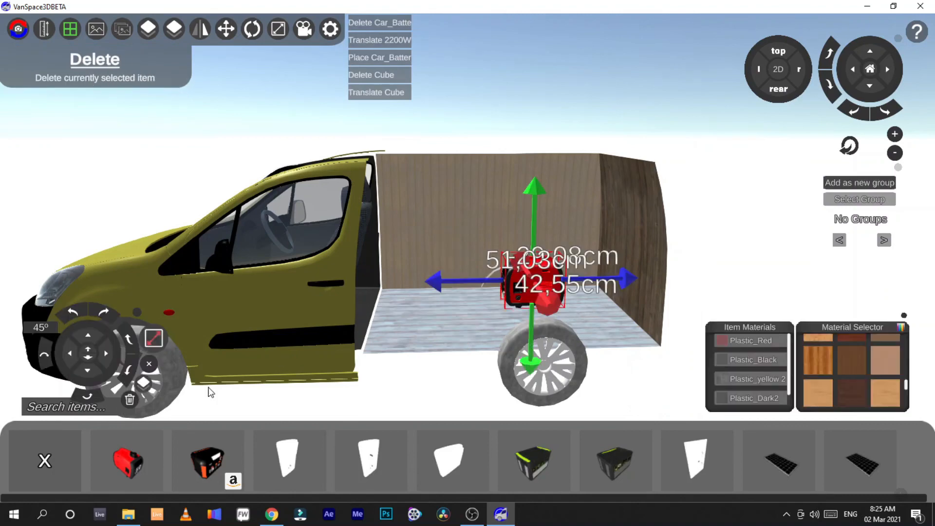
{"action": "left_click", "coordinate": [127, 401]}
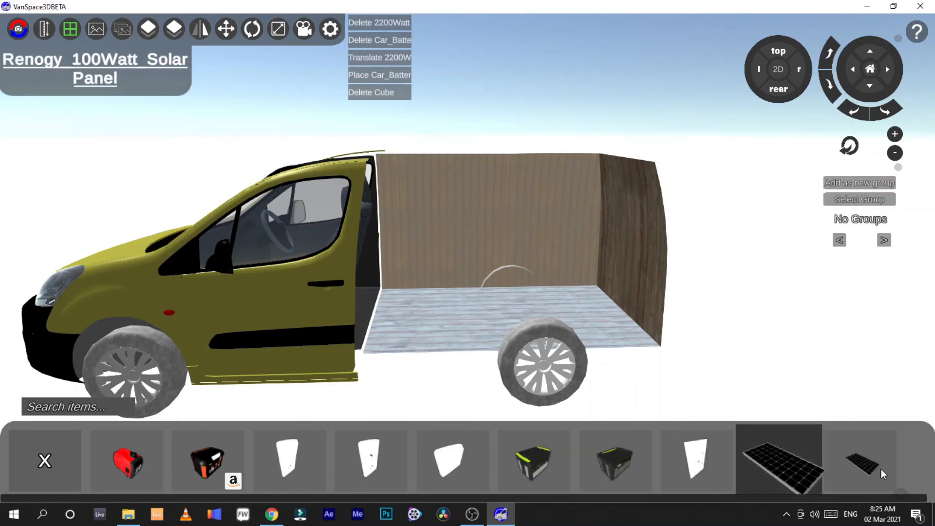
{"action": "left_click", "coordinate": [58, 450]}
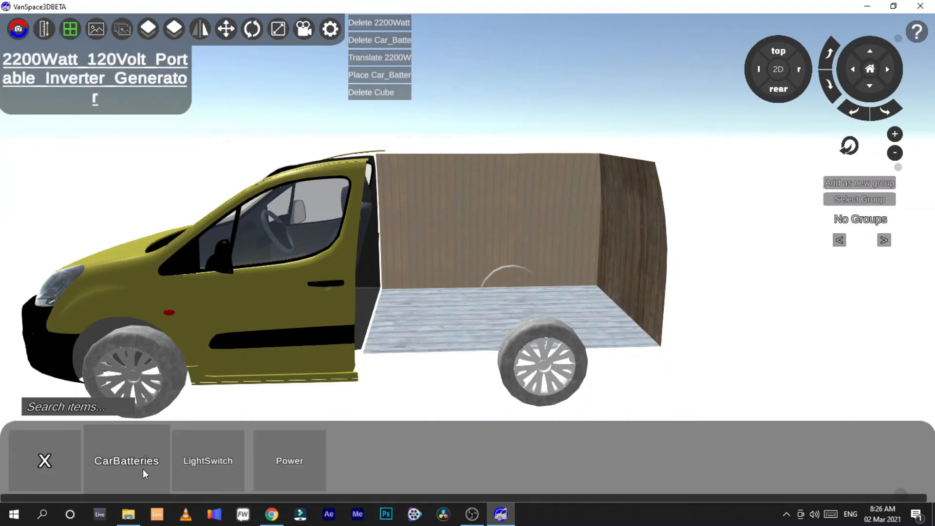
{"action": "left_click", "coordinate": [55, 460]}
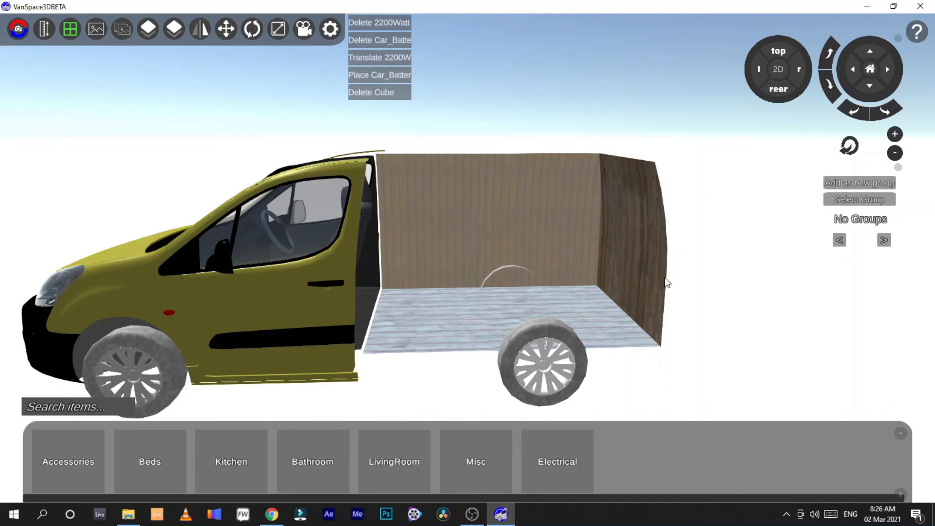
Step: Examine the emptied cargo area of the van from the side
{"action": "mouse_move", "coordinate": [731, 253]}
{"action": "right_mouse_down"}
{"action": "mouse_move", "coordinate": [715, 273]}
{"action": "mouse_move", "coordinate": [731, 258]}
{"action": "right_mouse_up"}
{"action": "key", "text": "s"}
{"action": "key", "text": "w"}
{"action": "key", "text": "a"}
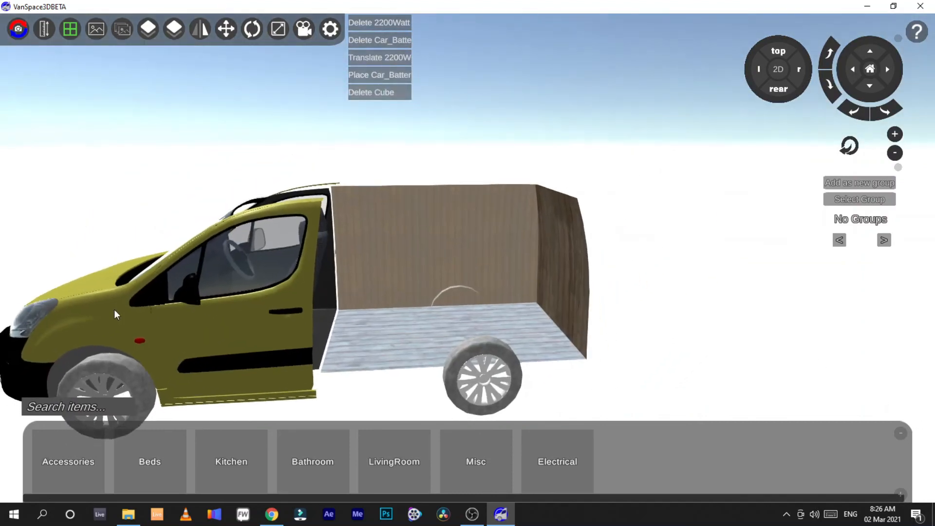
{"action": "key", "text": "s"}
{"action": "right_click_drag", "start_coordinate": [492, 259], "coordinate": [467, 258]}
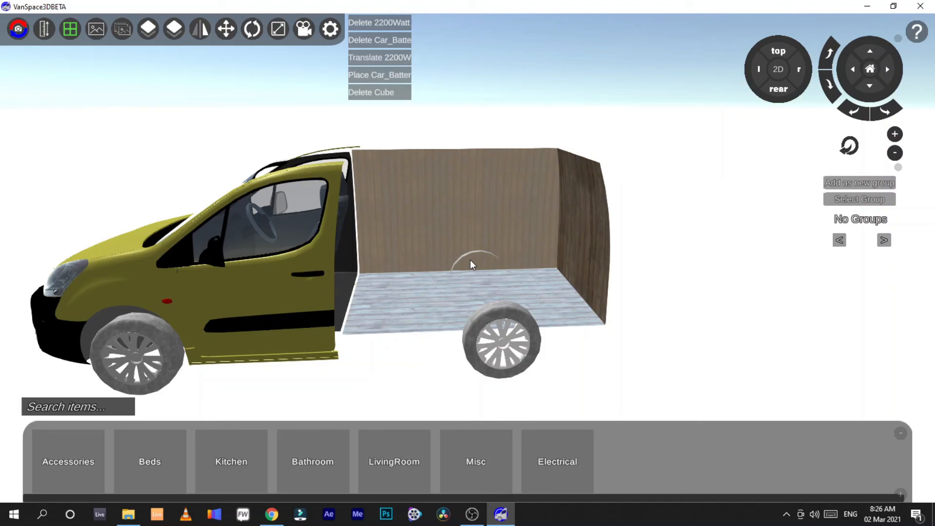
{"action": "right_click_drag", "start_coordinate": [497, 271], "coordinate": [463, 259]}
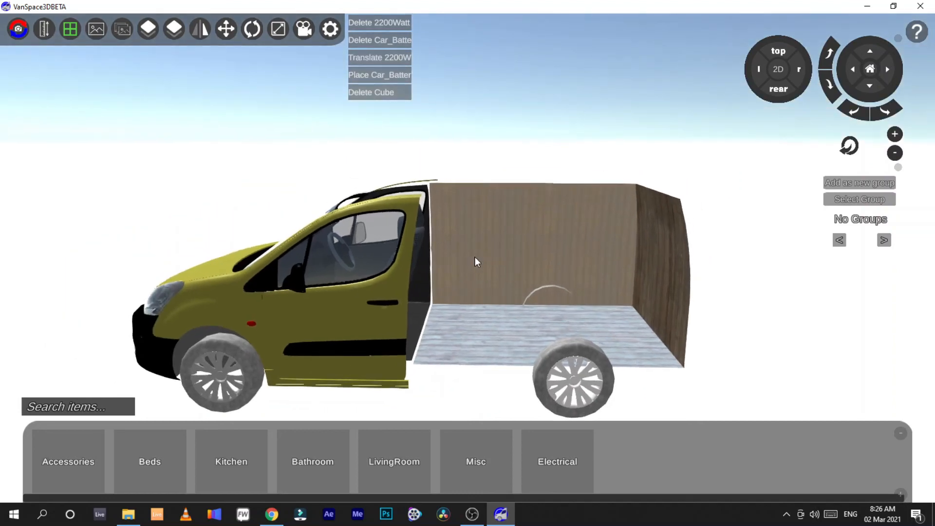